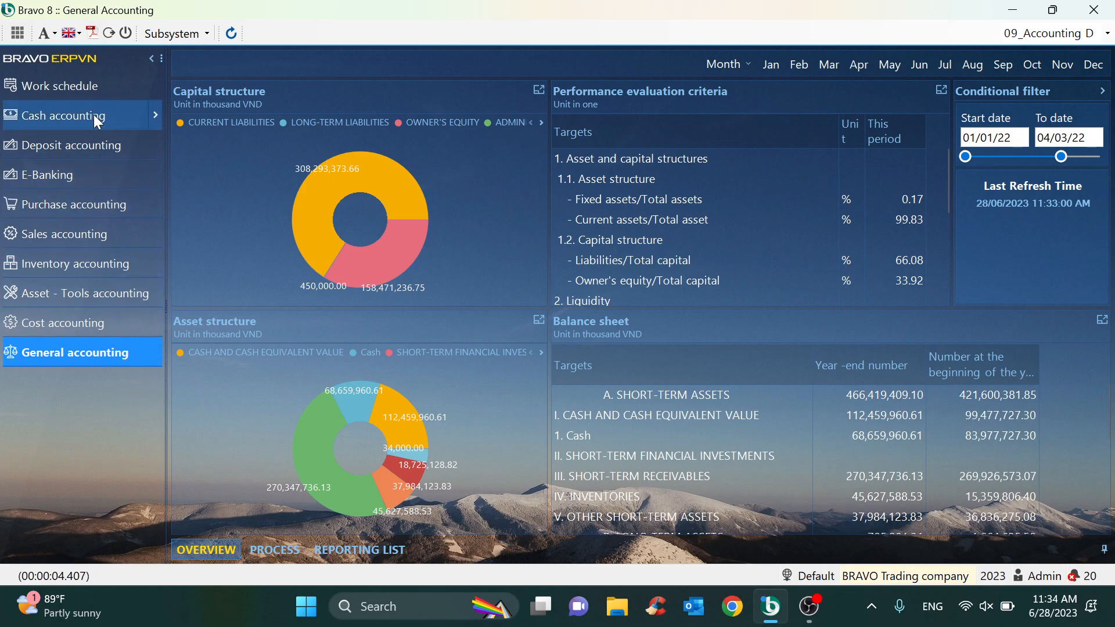
Step: Open the Debit notes list from the Deposit accounting process diagram
{"action": "left_click", "coordinate": [95, 146]}
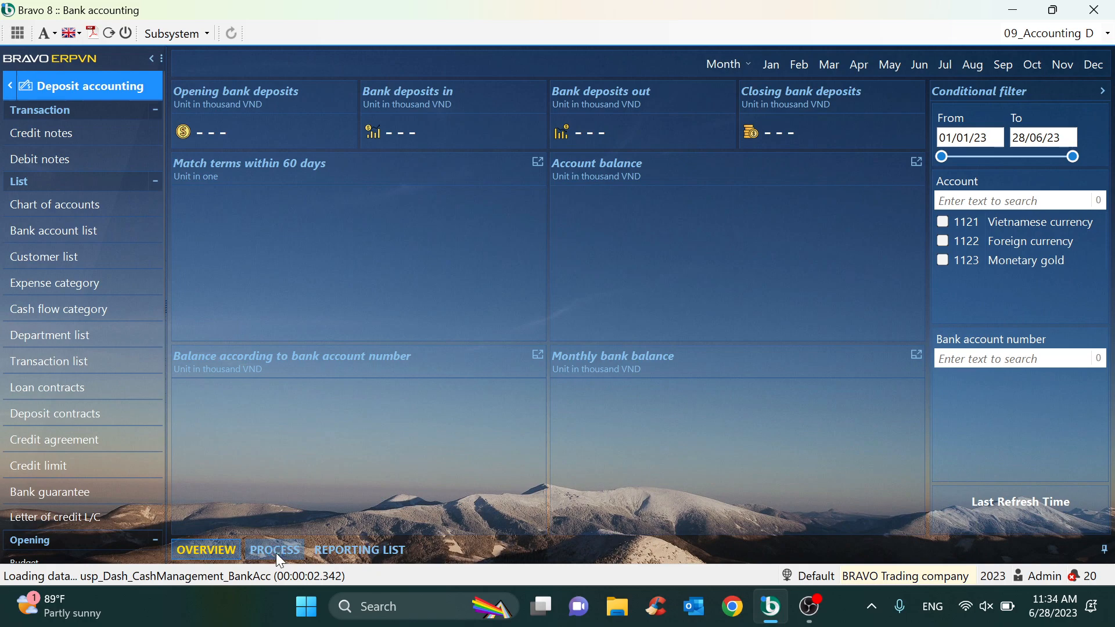
{"action": "left_click", "coordinate": [277, 552]}
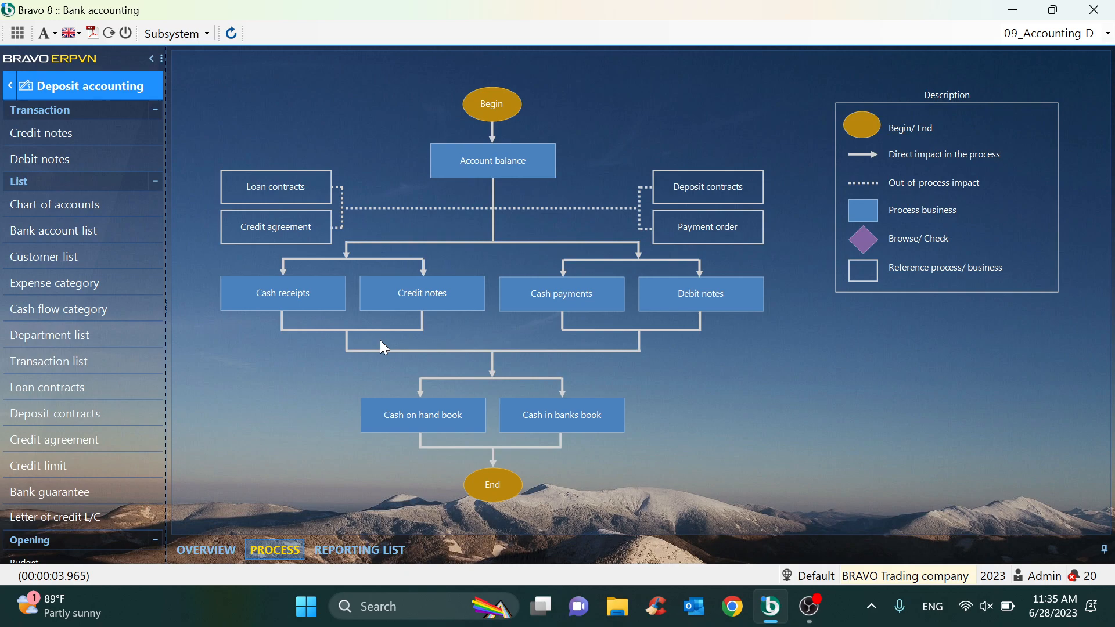
{"action": "scroll", "coordinate": [52, 465], "scroll_direction": "down", "scroll_amount": 5}
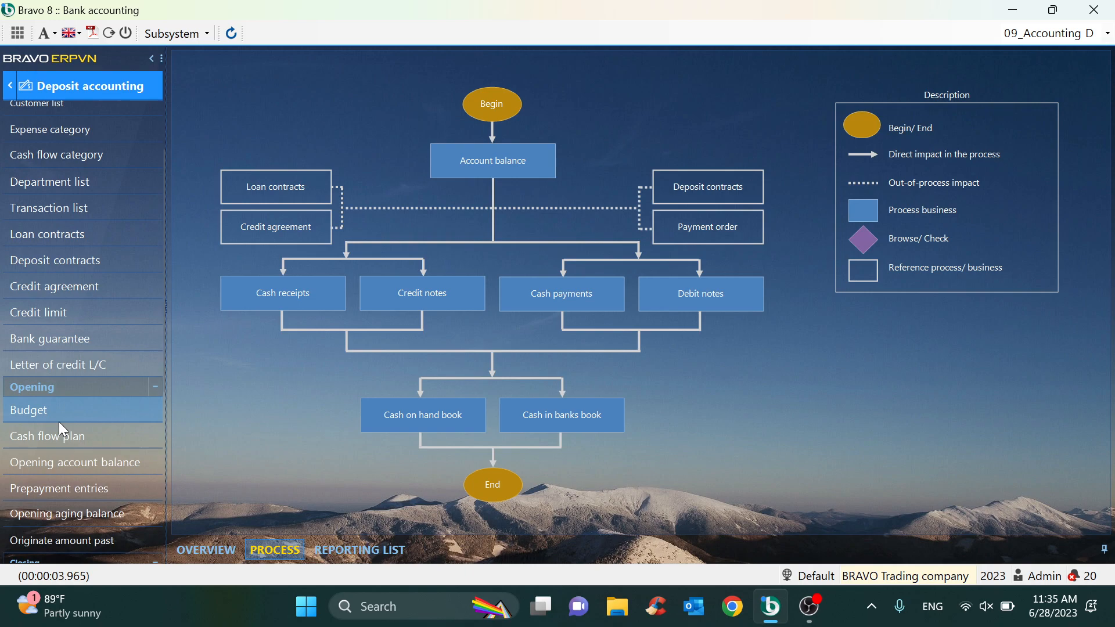
{"action": "left_click", "coordinate": [729, 301]}
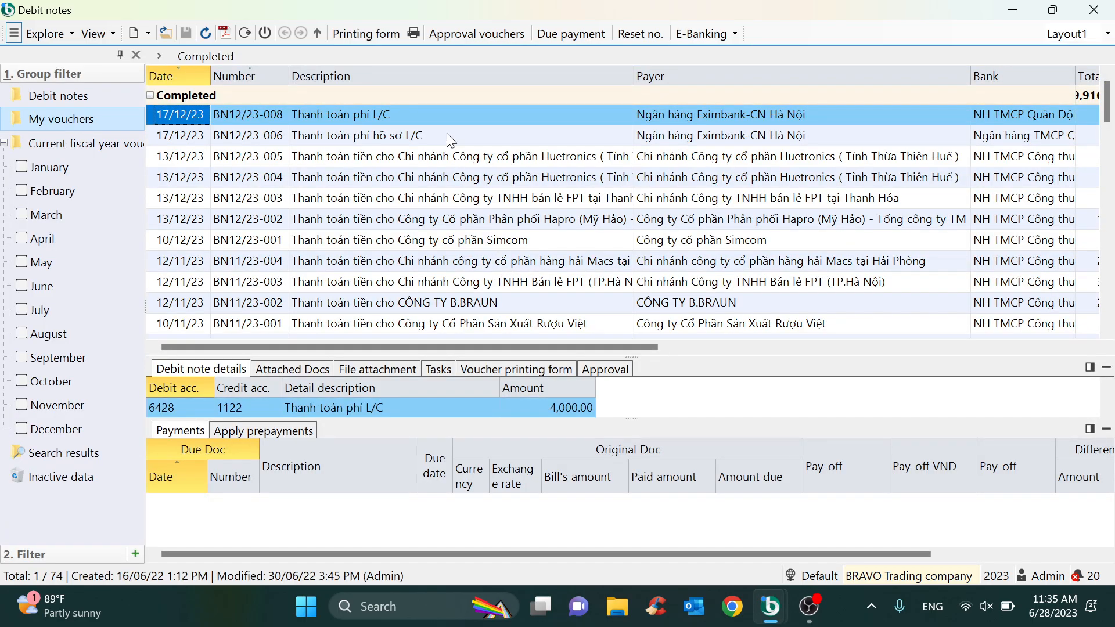
Step: Open debit note BN12/23-003 dated 13/12/23 from the completed vouchers
{"action": "left_click", "coordinate": [465, 171]}
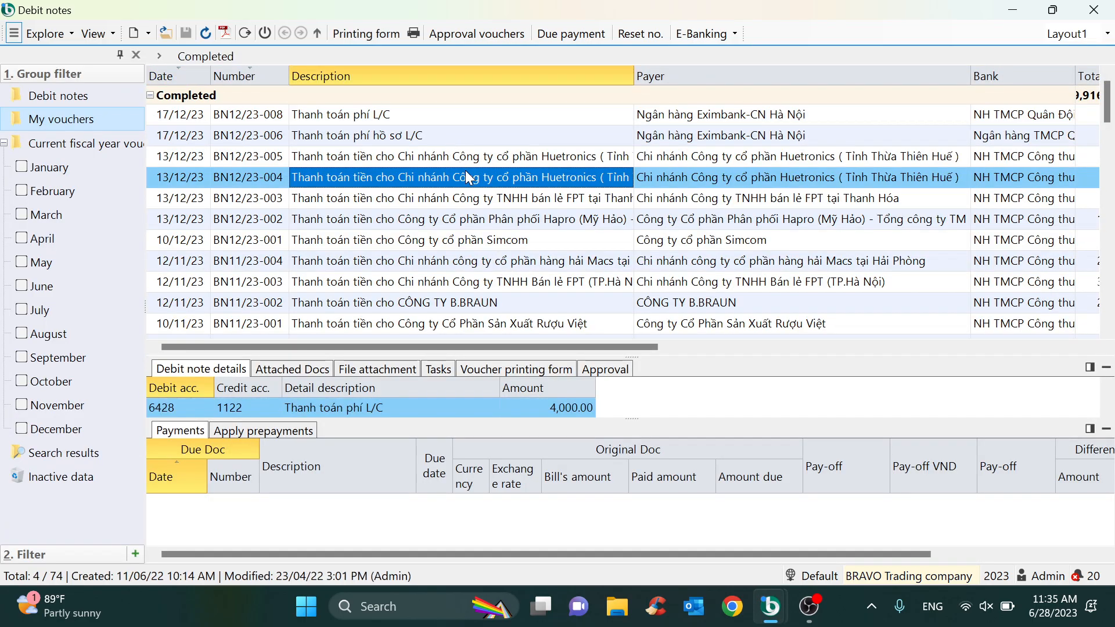
{"action": "left_click", "coordinate": [485, 216]}
{"action": "left_click", "coordinate": [491, 201]}
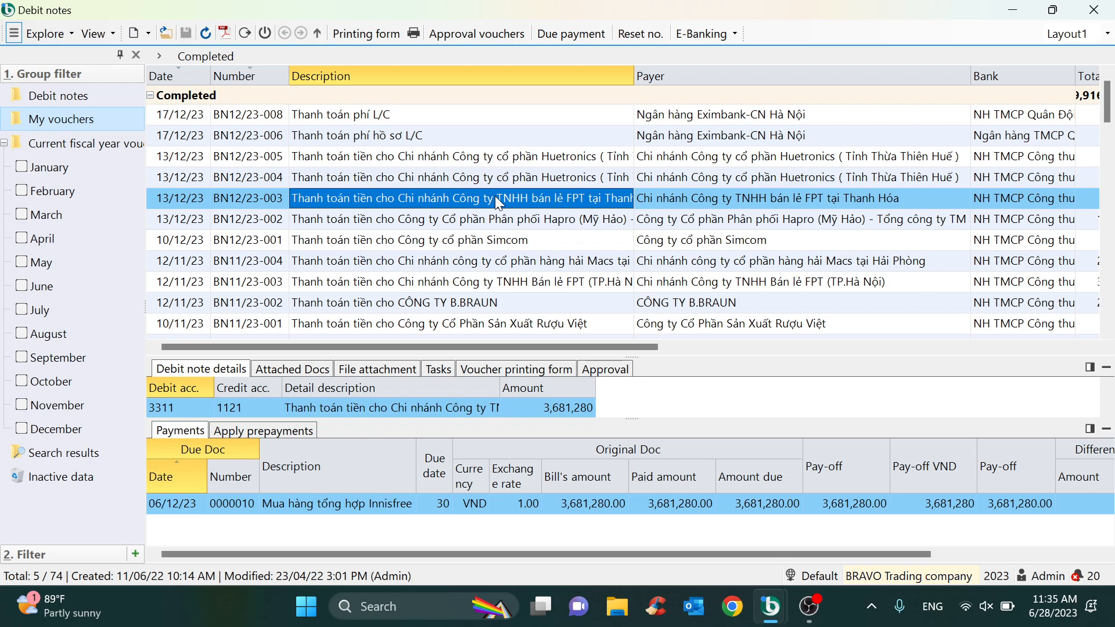
{"action": "double_click", "coordinate": [495, 196]}
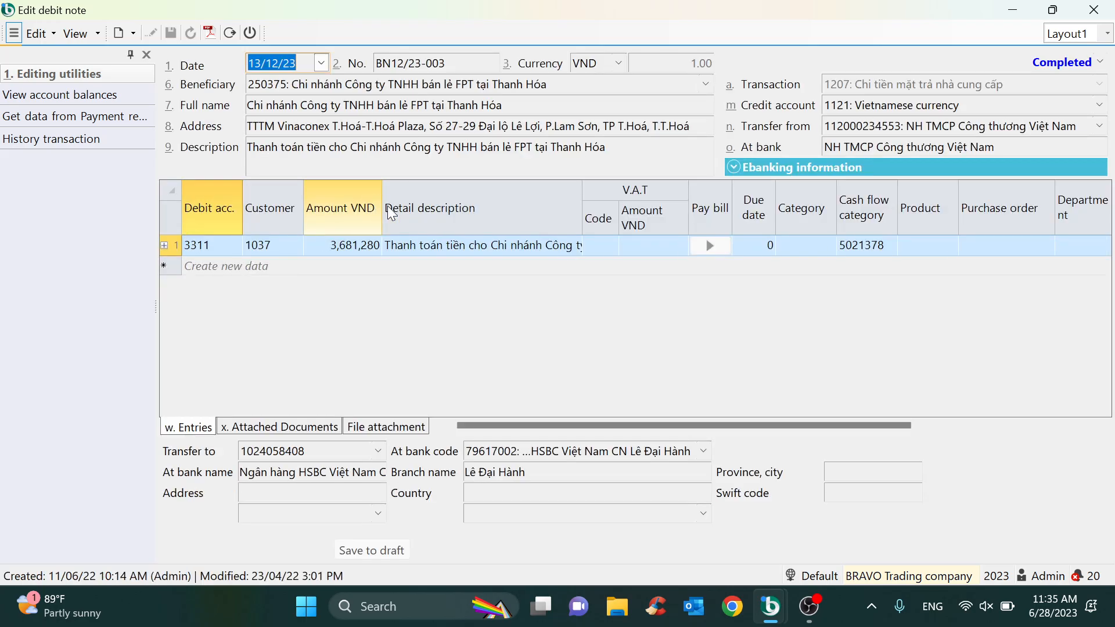
Step: Widen the Category and Cash flow category columns in the debit note's entries, and close the note
{"action": "left_click_drag", "start_coordinate": [590, 427], "coordinate": [629, 429]}
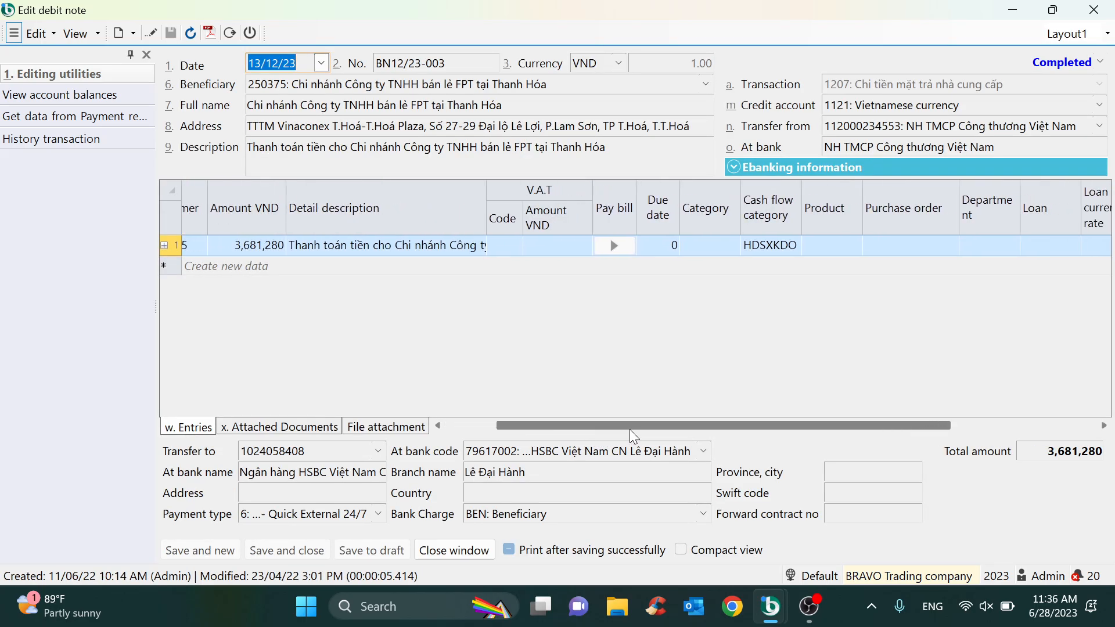
{"action": "left_click", "coordinate": [704, 208]}
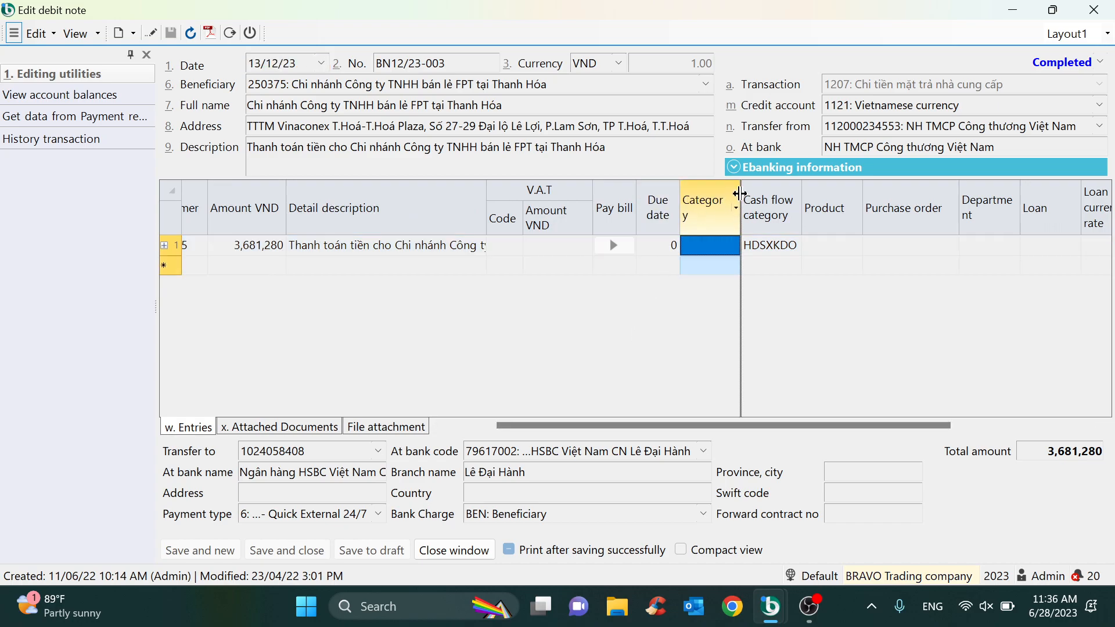
{"action": "left_click_drag", "start_coordinate": [741, 194], "coordinate": [762, 194]}
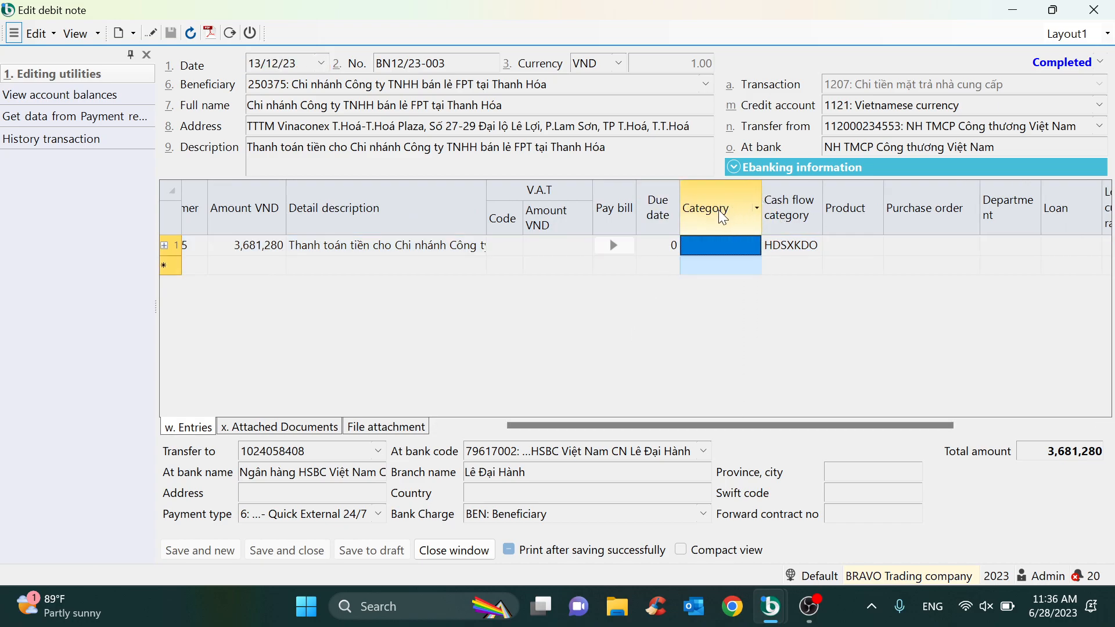
{"action": "left_click", "coordinate": [766, 216]}
{"action": "left_click_drag", "start_coordinate": [824, 204], "coordinate": [861, 208]}
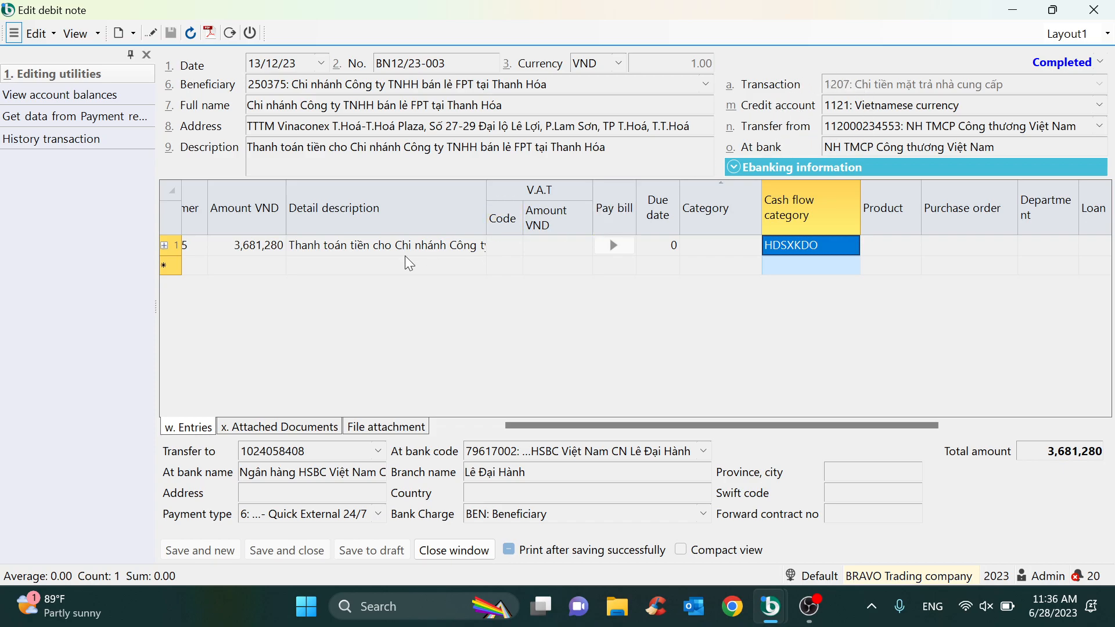
{"action": "left_click", "coordinate": [317, 247]}
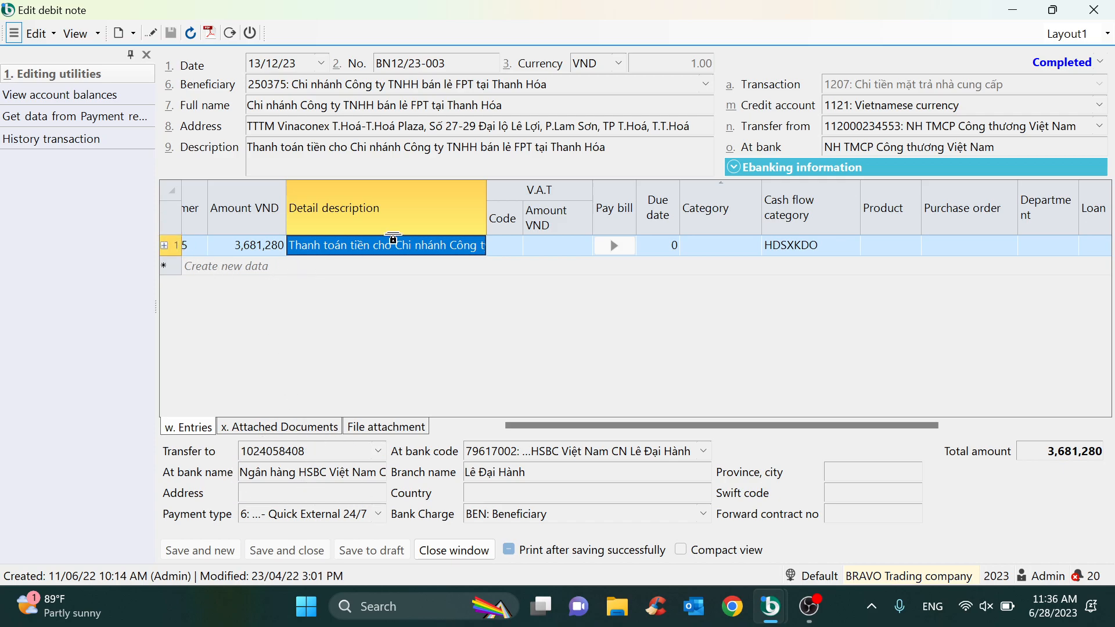
{"action": "left_click", "coordinate": [1089, 10]}
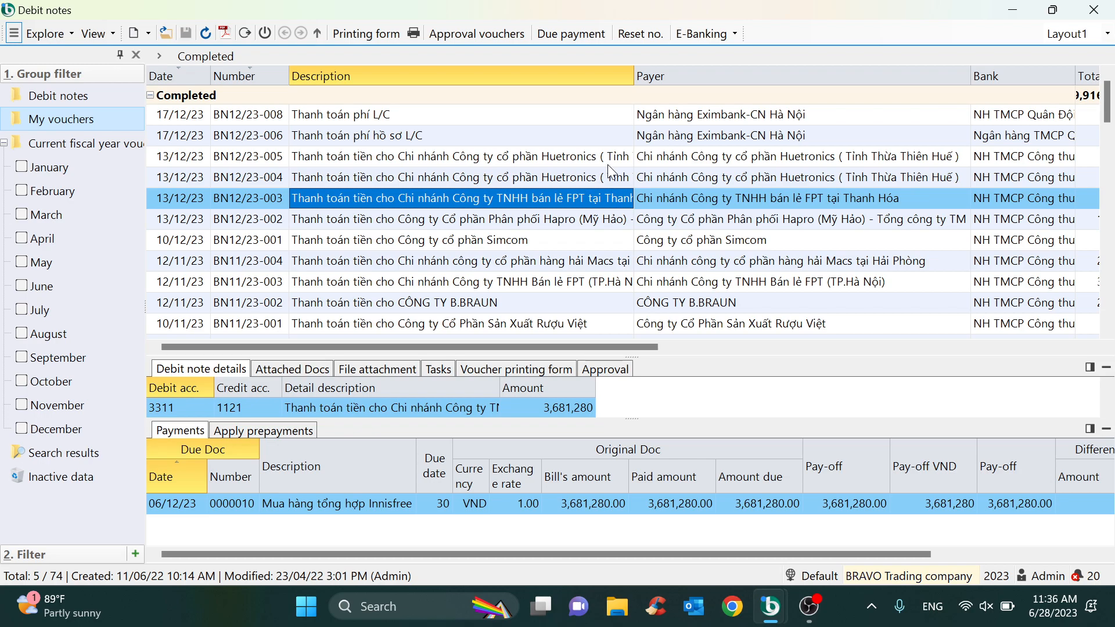
Step: Review the E-Banking transaction options for VietinBank and BIDV offered for the debit notes
{"action": "left_click", "coordinate": [710, 36]}
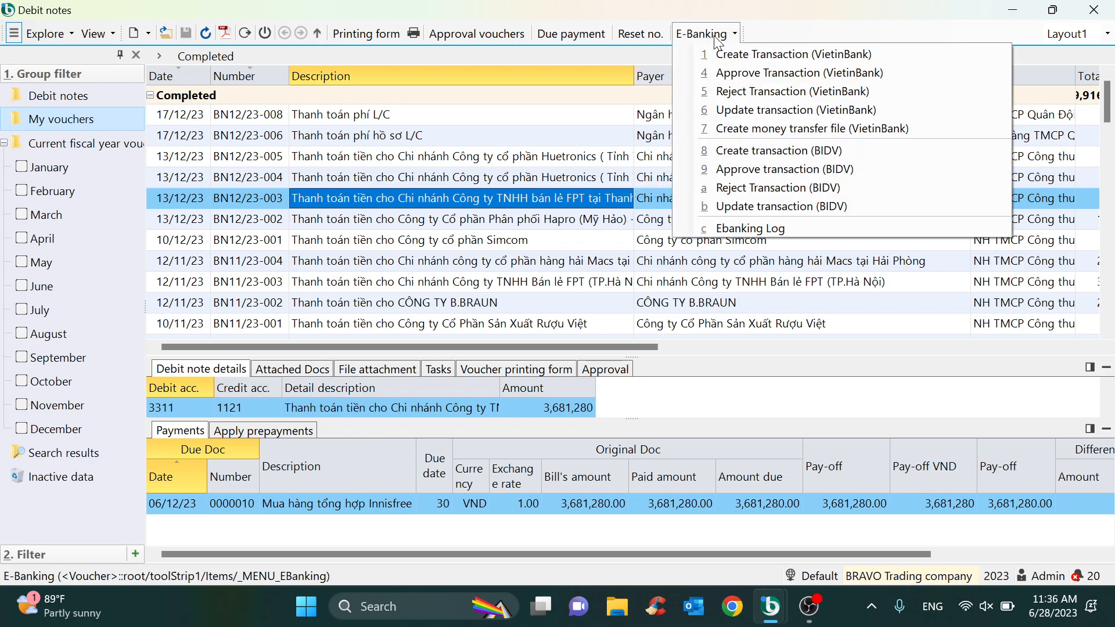
{"action": "left_click", "coordinate": [719, 42]}
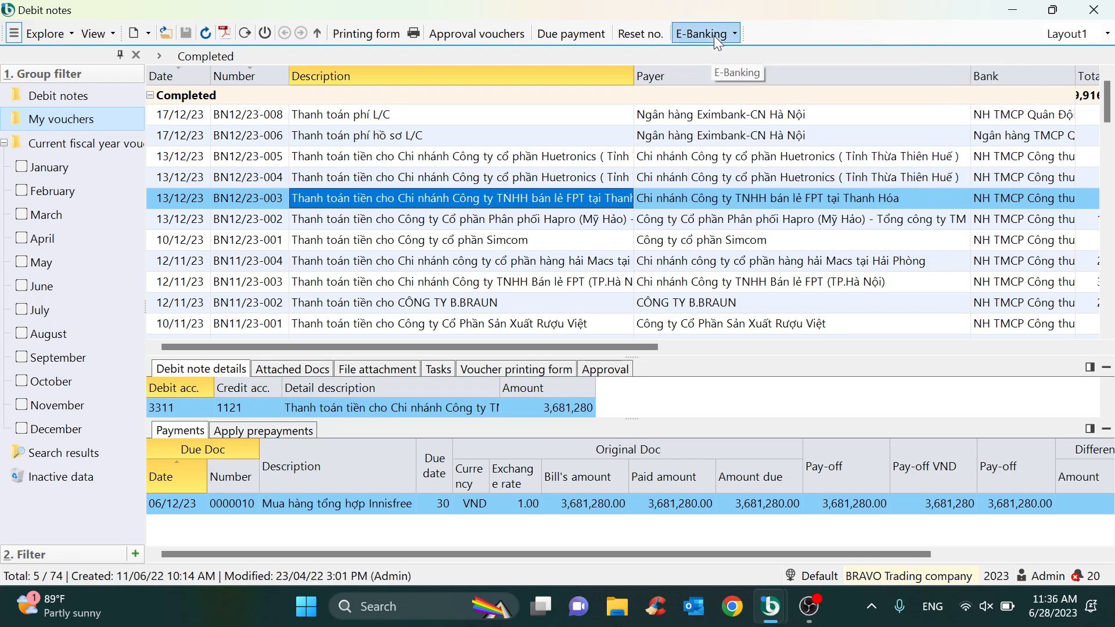
{"action": "left_click", "coordinate": [717, 41]}
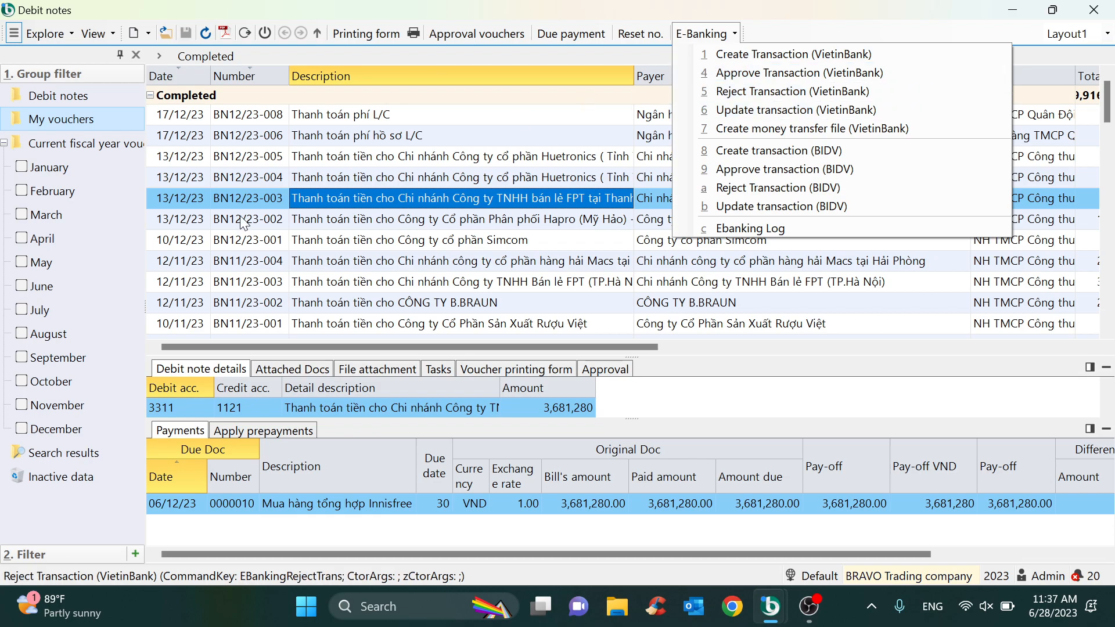
{"action": "left_click", "coordinate": [346, 193]}
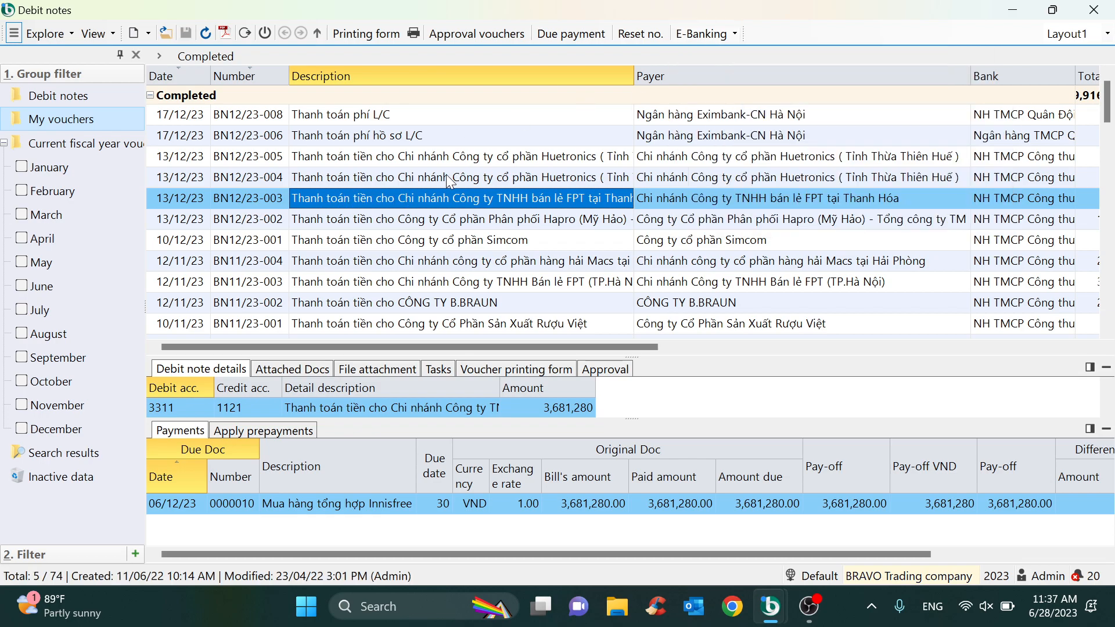
Step: Open the Budget list in Deposit accounting and create a blank new budget
{"action": "left_click", "coordinate": [1013, 10]}
{"action": "scroll", "coordinate": [57, 382], "scroll_direction": "down", "scroll_amount": 3}
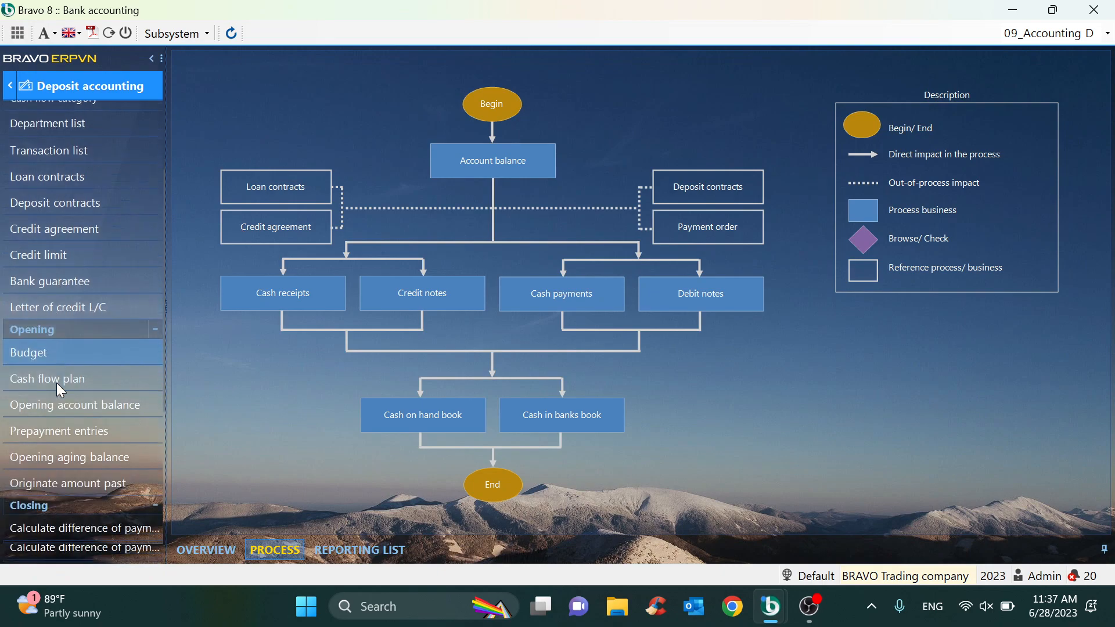
{"action": "left_click", "coordinate": [57, 314]}
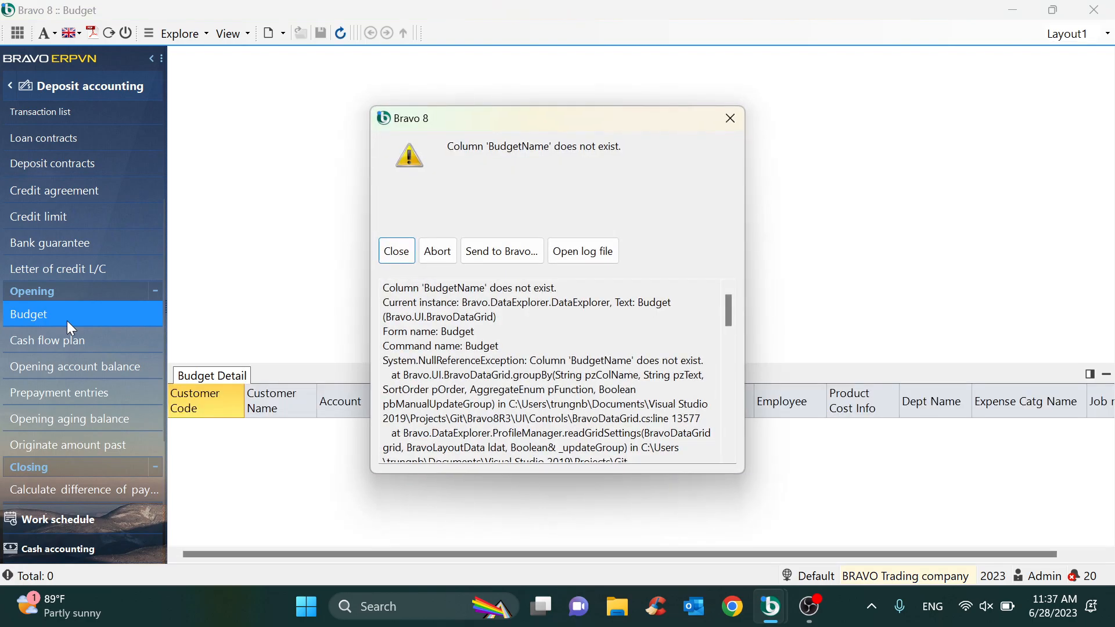
{"action": "left_click", "coordinate": [739, 116]}
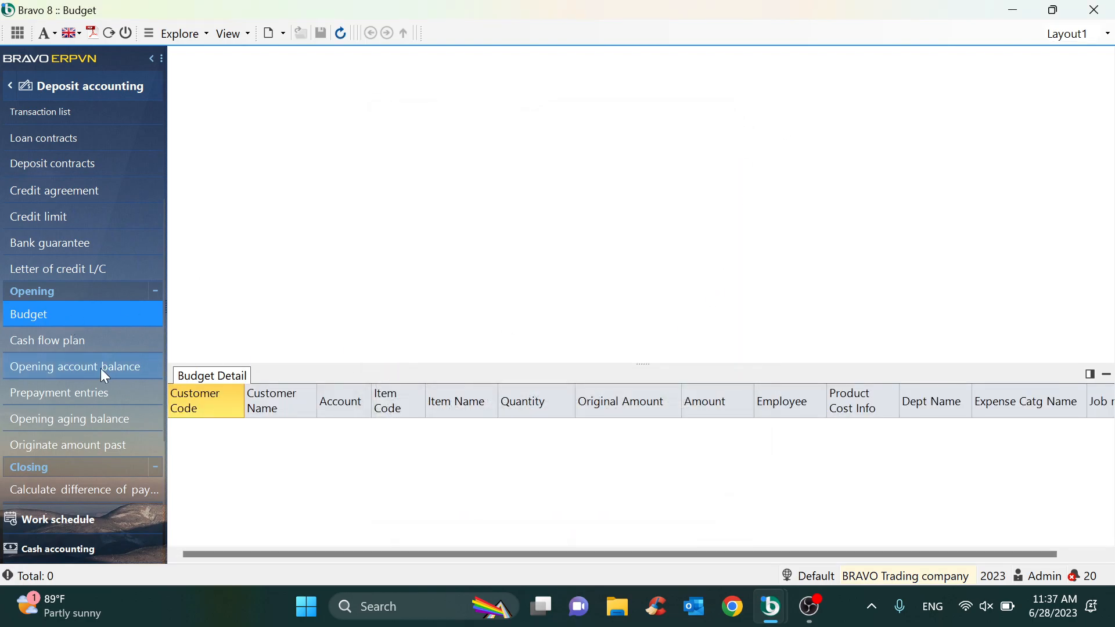
{"action": "right_click", "coordinate": [408, 158]}
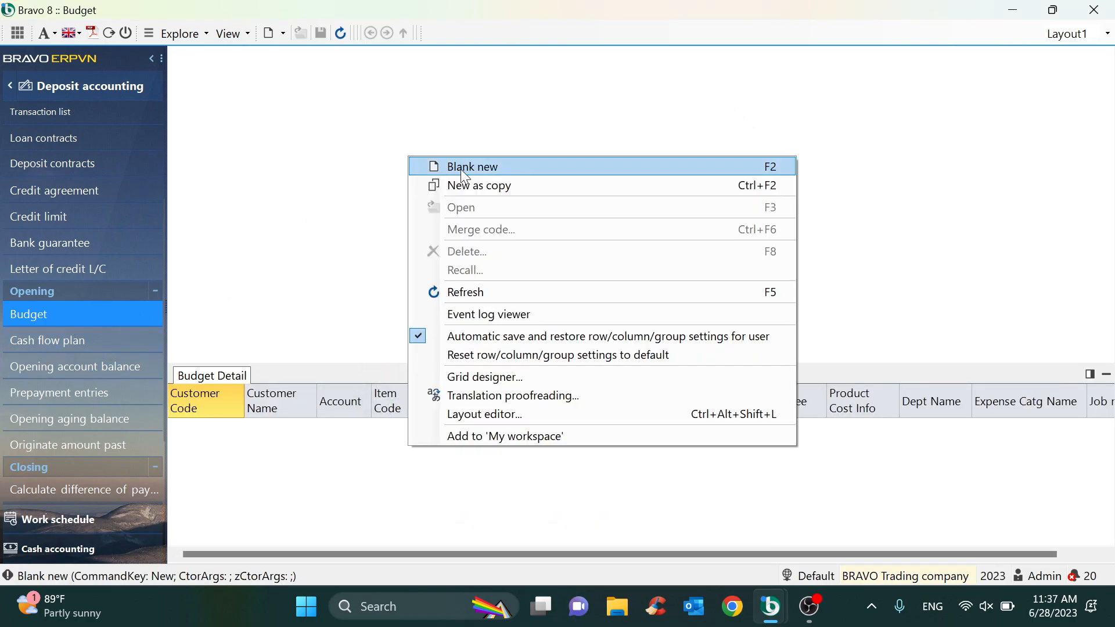
{"action": "left_click", "coordinate": [465, 168]}
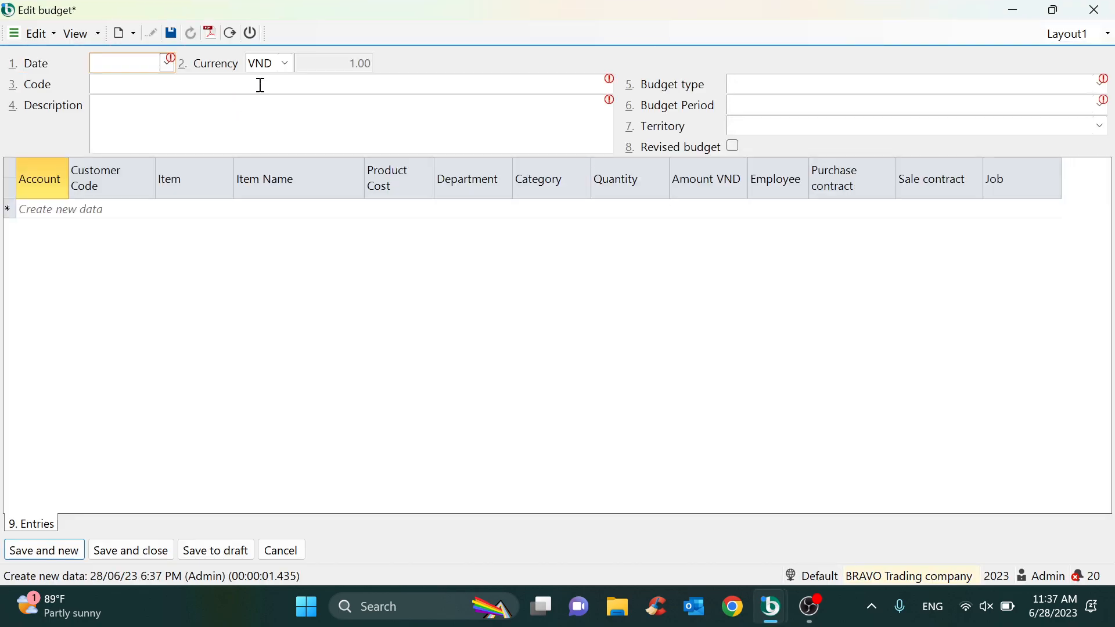
Step: Examine the available budget types for the new budget, leaving the field without a selection
{"action": "left_click", "coordinate": [756, 83]}
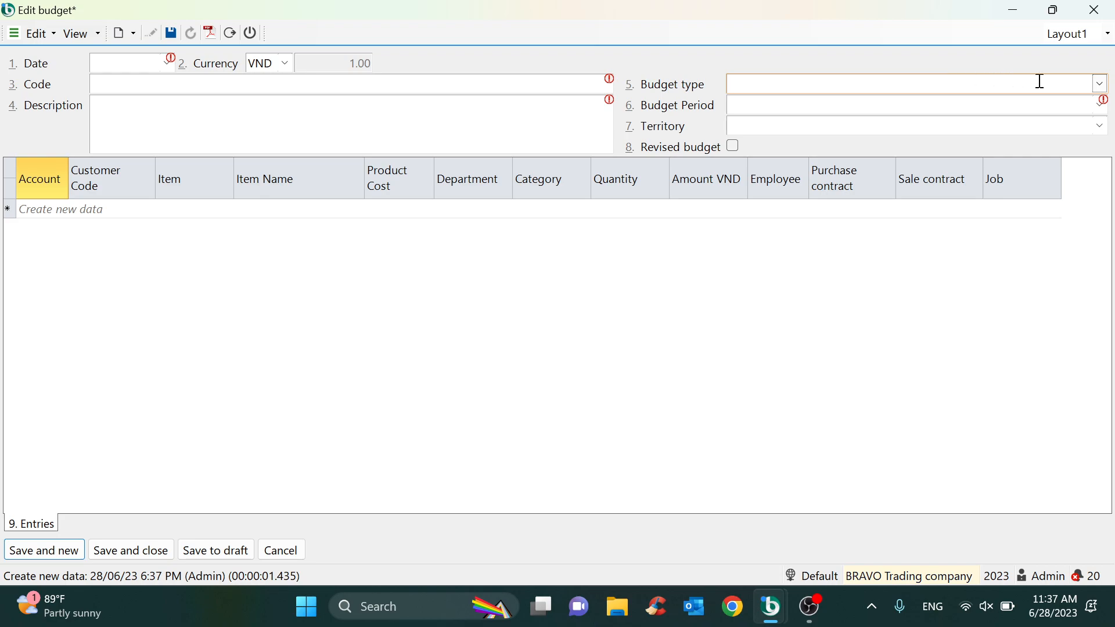
{"action": "left_click", "coordinate": [1101, 85]}
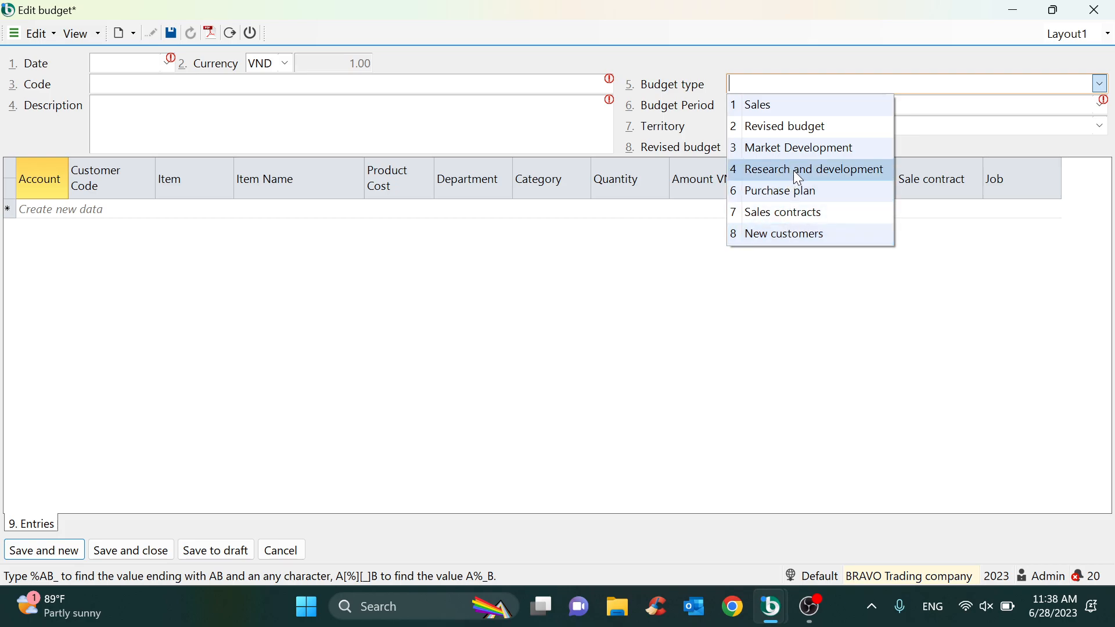
{"action": "left_click", "coordinate": [439, 323]}
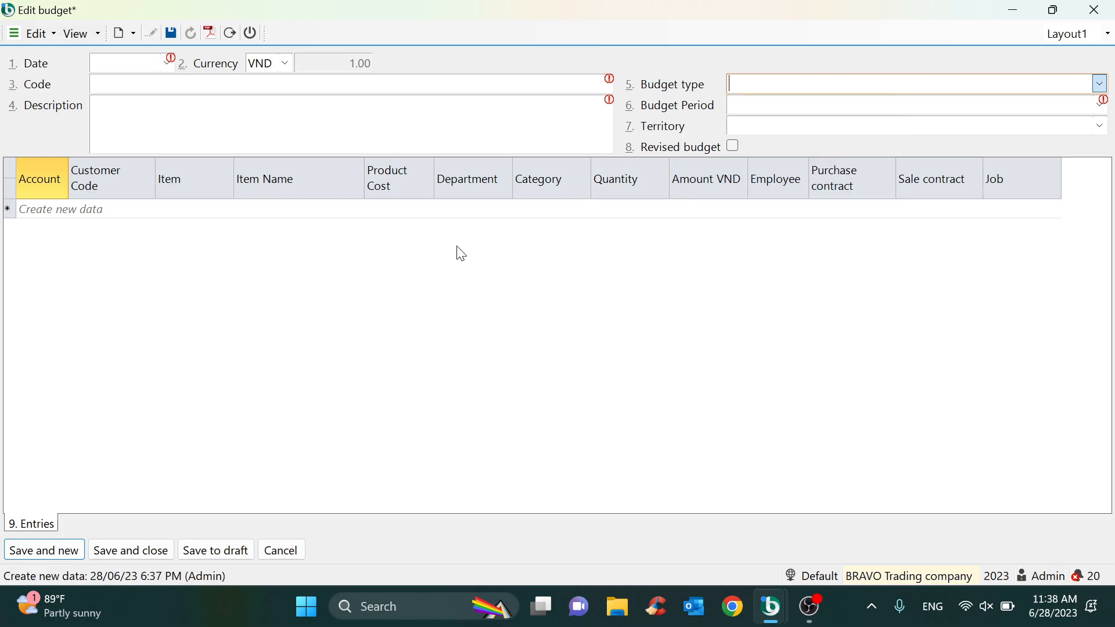
Step: Examine the department, category, amount and employee columns of the budget entries, including the category choices, and close the budget form
{"action": "left_click", "coordinate": [472, 209]}
{"action": "left_click", "coordinate": [547, 212]}
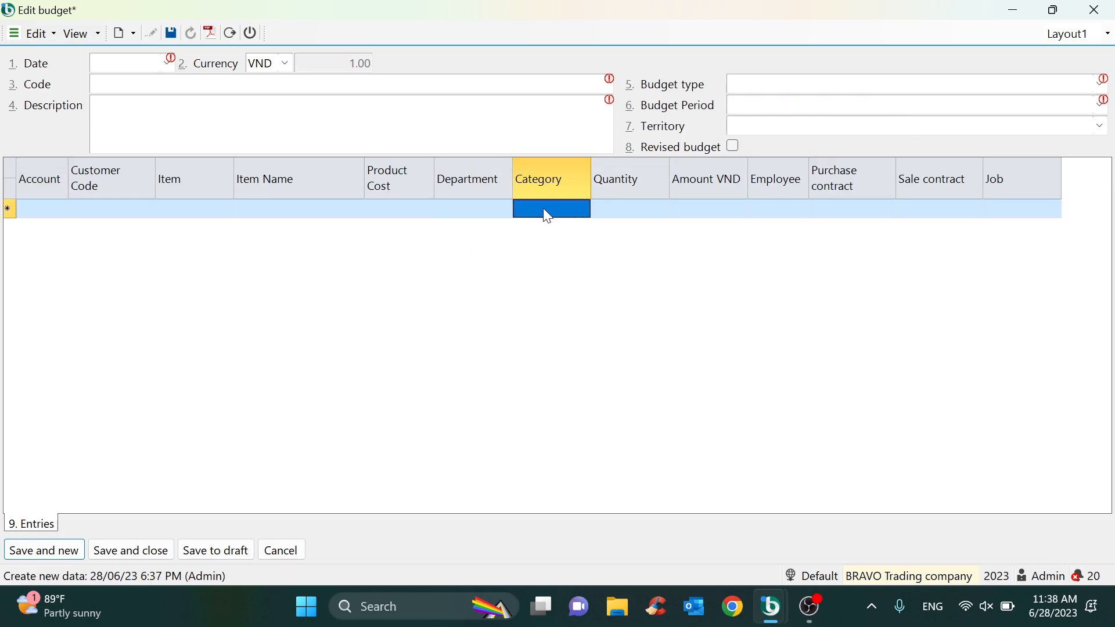
{"action": "left_click", "coordinate": [584, 208]}
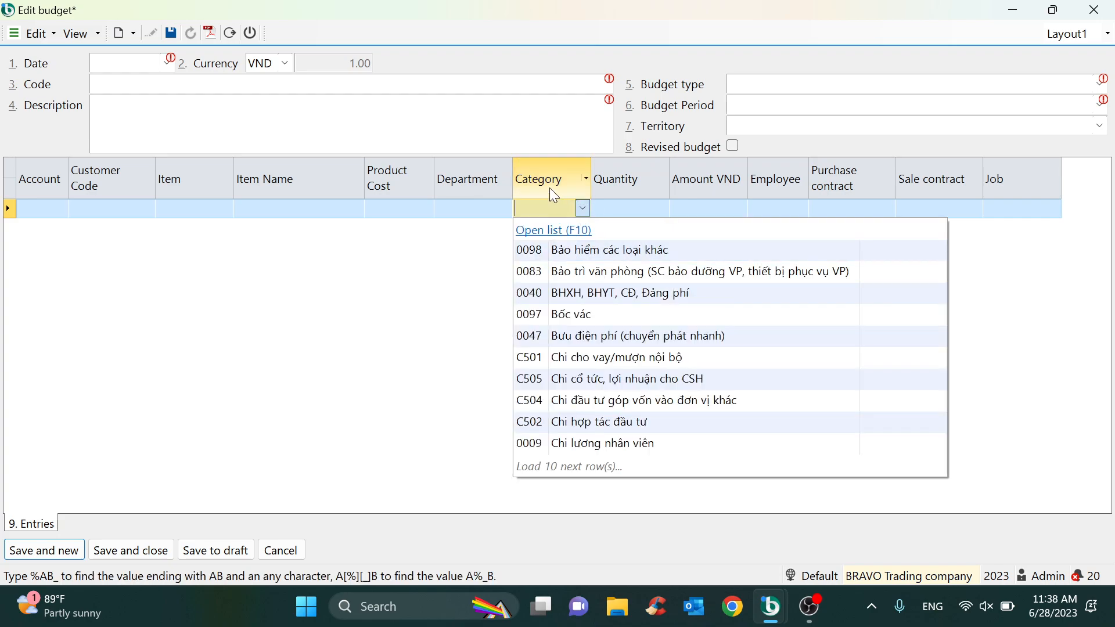
{"action": "left_click", "coordinate": [583, 208]}
{"action": "left_click", "coordinate": [719, 216]}
{"action": "left_click", "coordinate": [775, 211]}
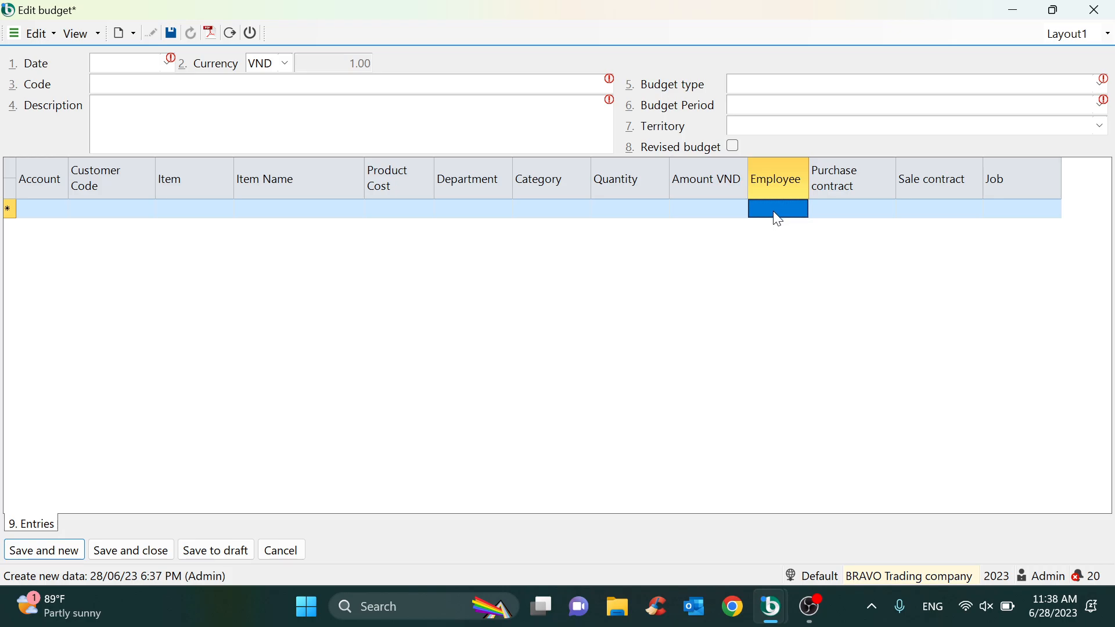
{"action": "left_click", "coordinate": [1083, 8]}
Step: Open the cash flow plan KH2023A016 dated 01/06/23 from the Cash flow plan list
{"action": "left_click", "coordinate": [71, 343]}
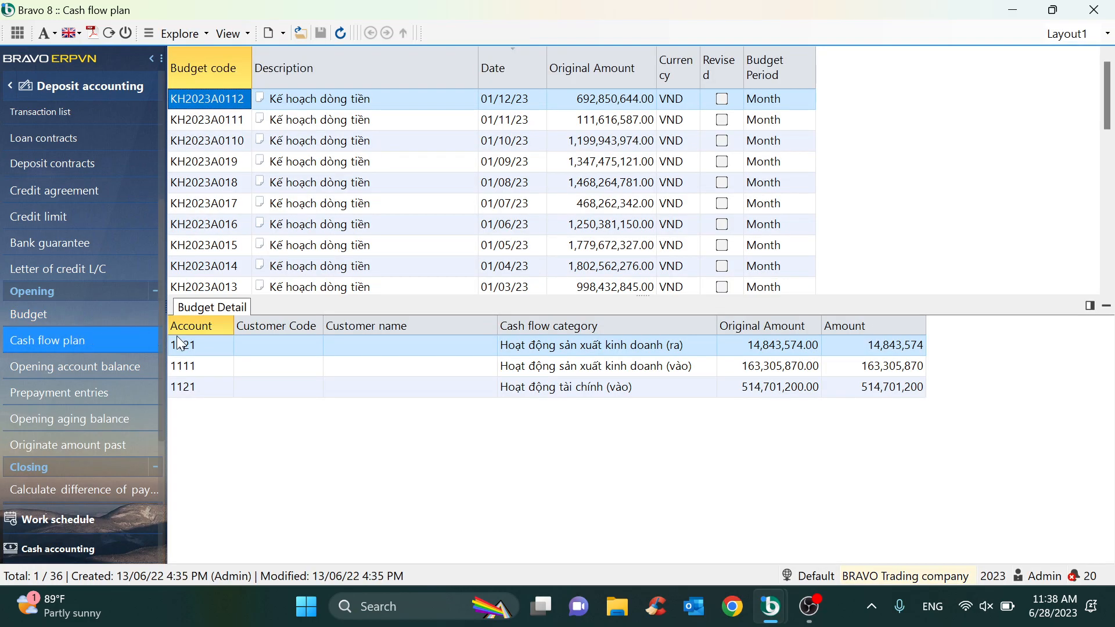
{"action": "left_click", "coordinate": [368, 223]}
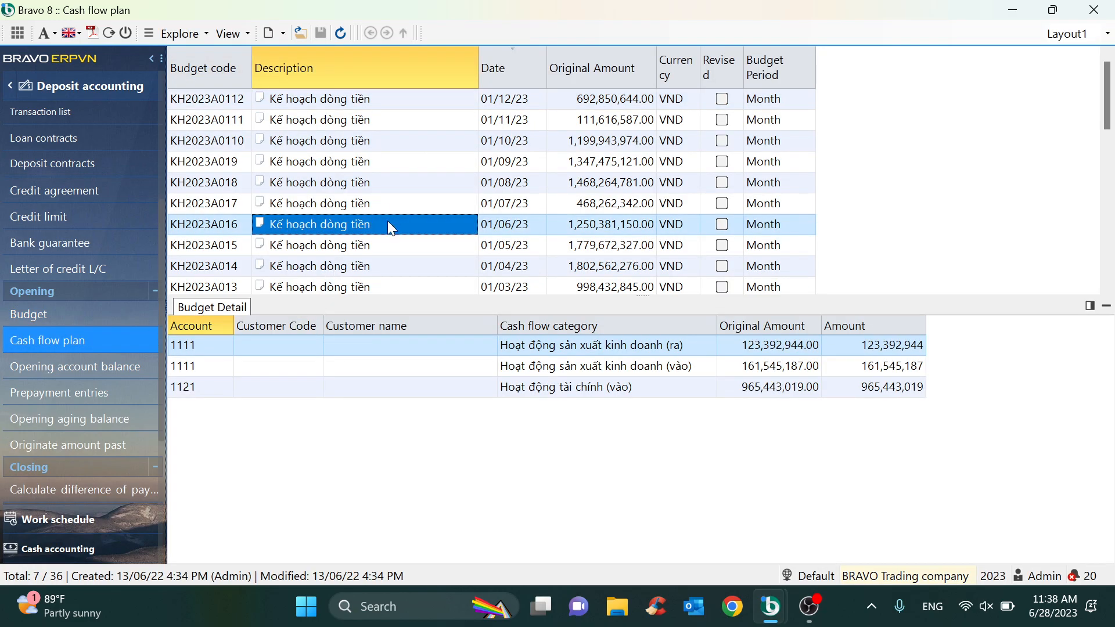
{"action": "double_click", "coordinate": [388, 221]}
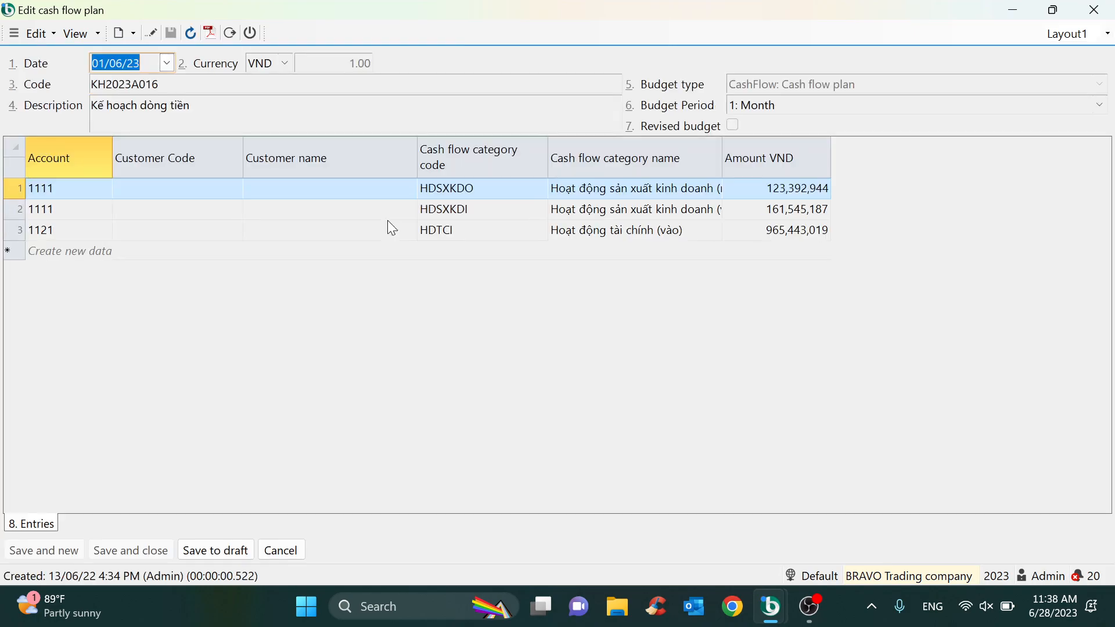
Step: Examine the accounts and cash flow category codes in the plan's entries, and widen the Cash flow category name column
{"action": "left_click", "coordinate": [386, 190]}
{"action": "left_click", "coordinate": [390, 217]}
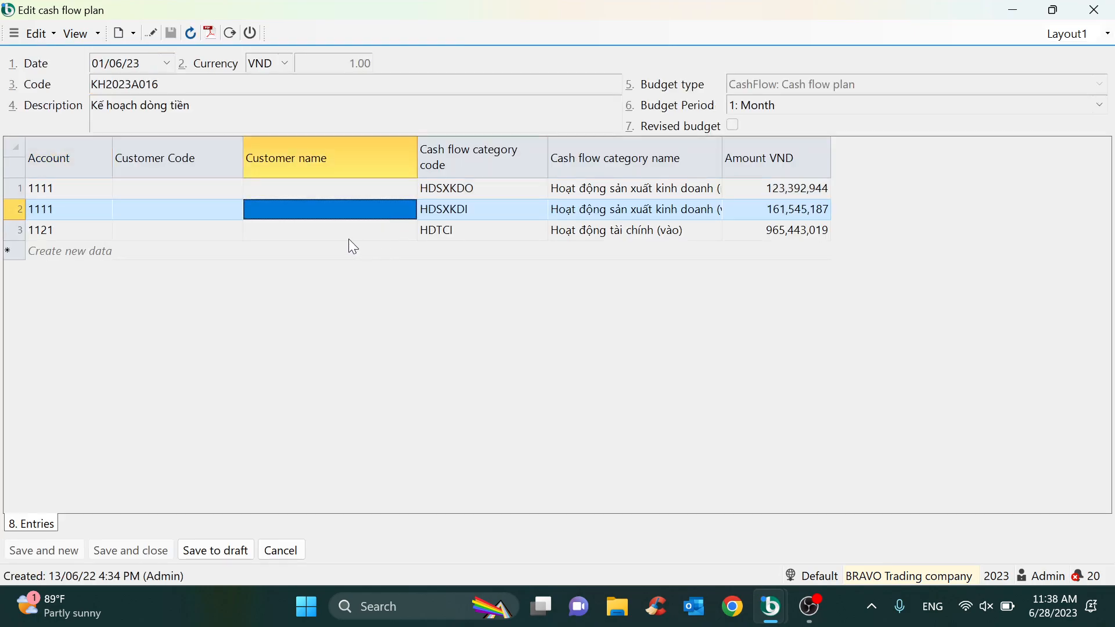
{"action": "left_click", "coordinate": [109, 196]}
{"action": "left_click", "coordinate": [75, 209]}
{"action": "left_click", "coordinate": [80, 231]}
{"action": "left_click", "coordinate": [462, 194]}
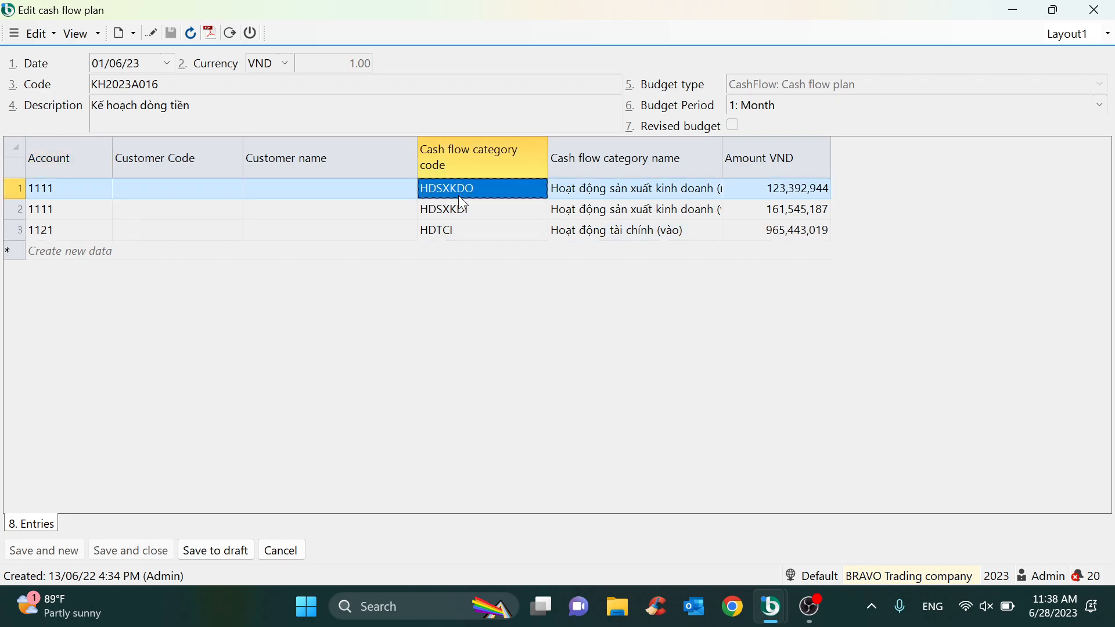
{"action": "left_click", "coordinate": [468, 210]}
{"action": "left_click", "coordinate": [474, 232]}
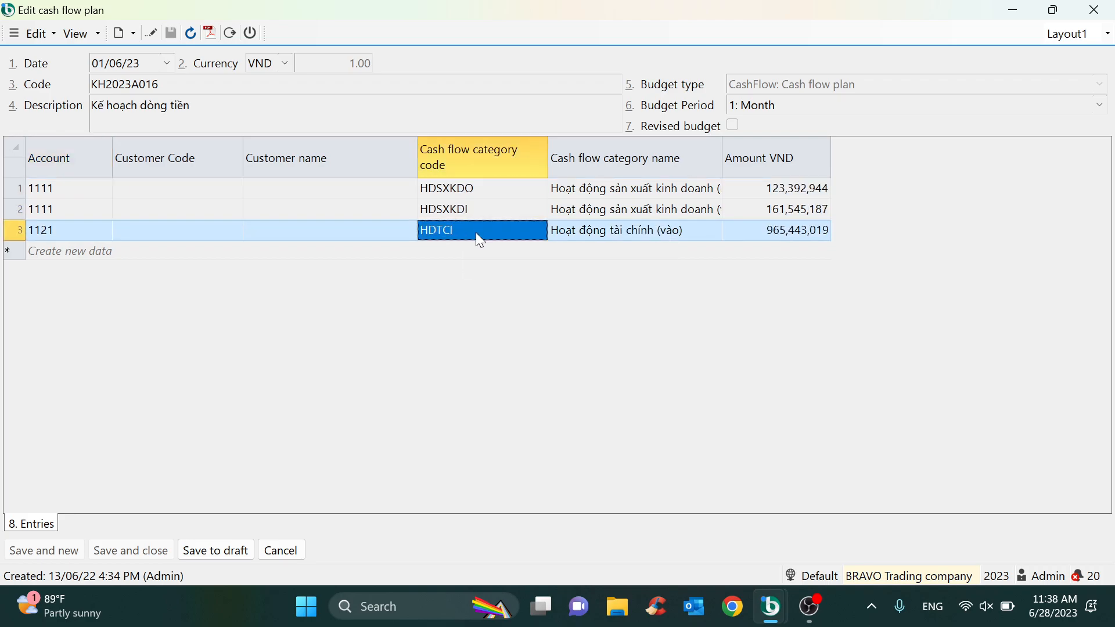
{"action": "left_click_drag", "start_coordinate": [719, 152], "coordinate": [781, 154]}
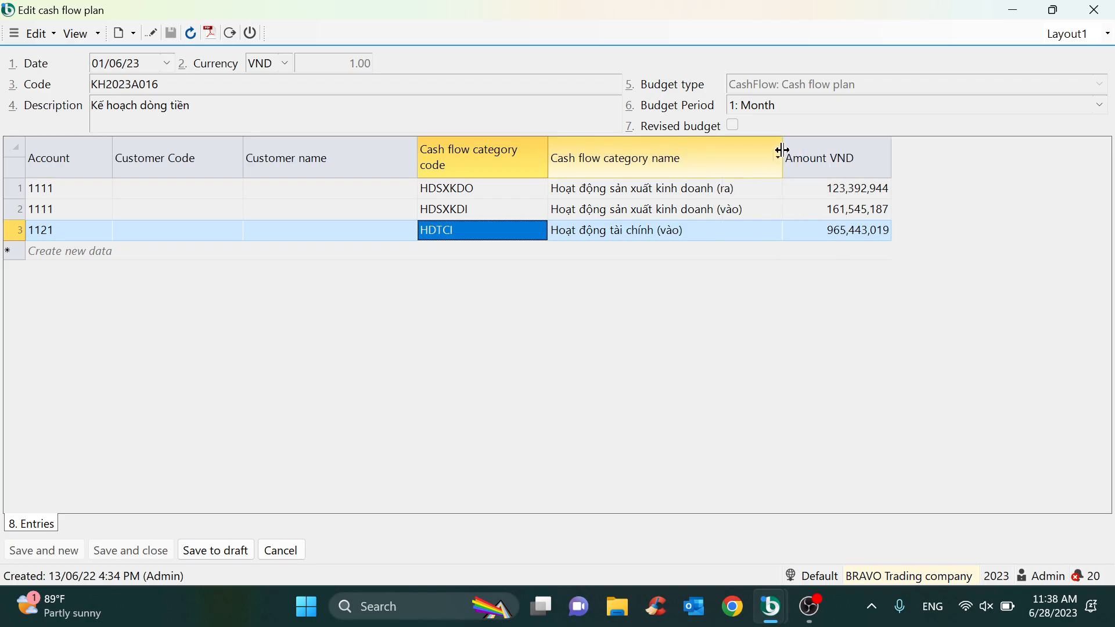
Step: Switch the cash flow plan to editing, examine the Budget Period choices without picking another one, and close the plan
{"action": "left_click", "coordinate": [783, 114]}
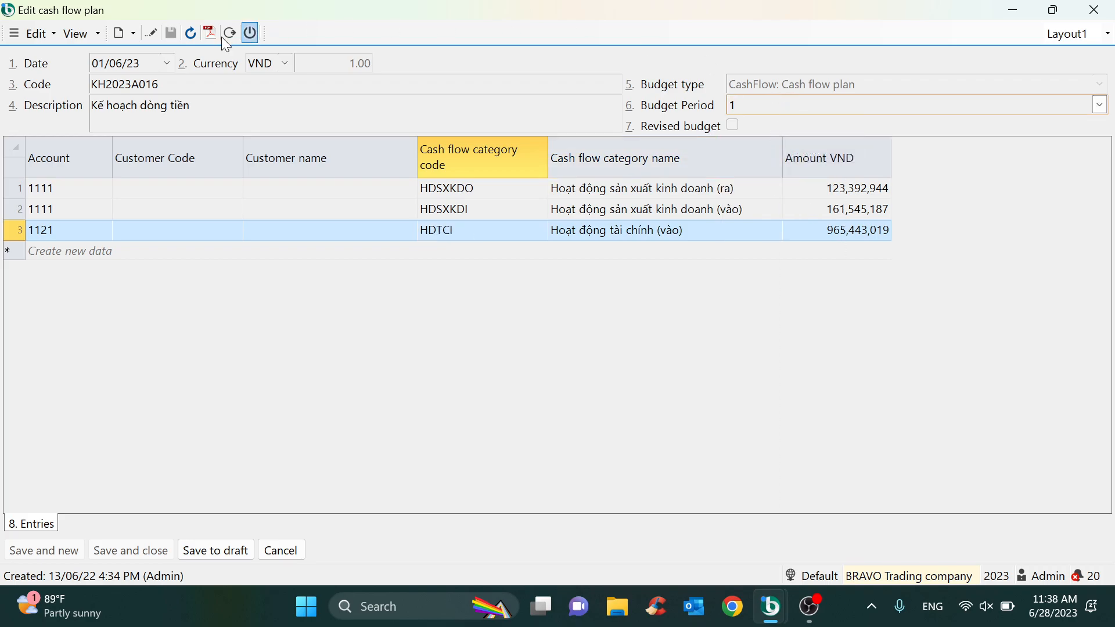
{"action": "left_click", "coordinate": [45, 34]}
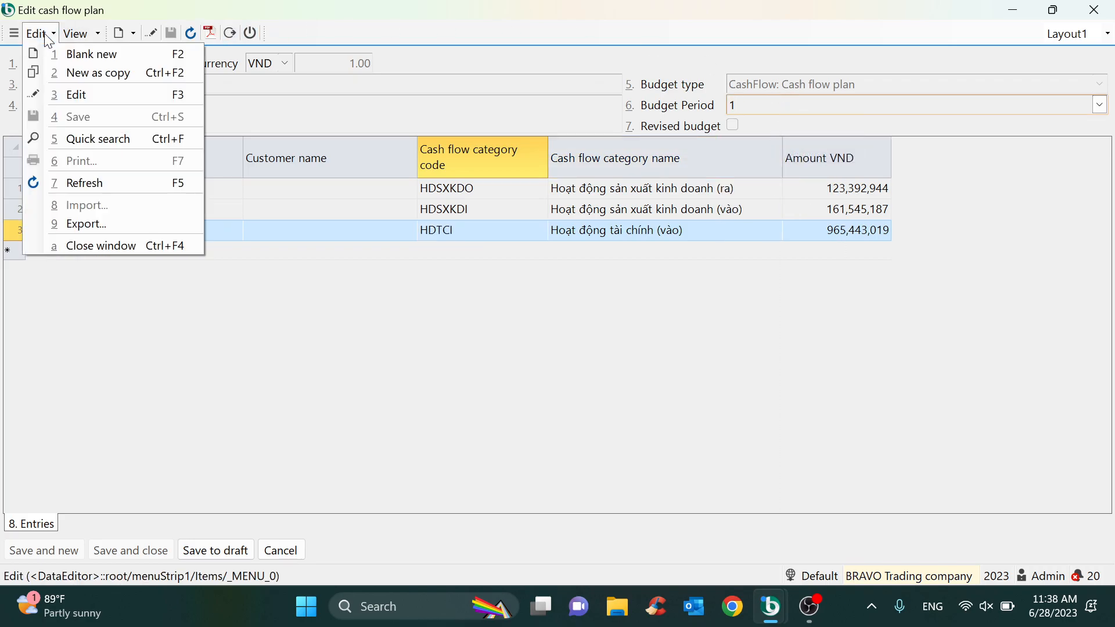
{"action": "left_click", "coordinate": [69, 95]}
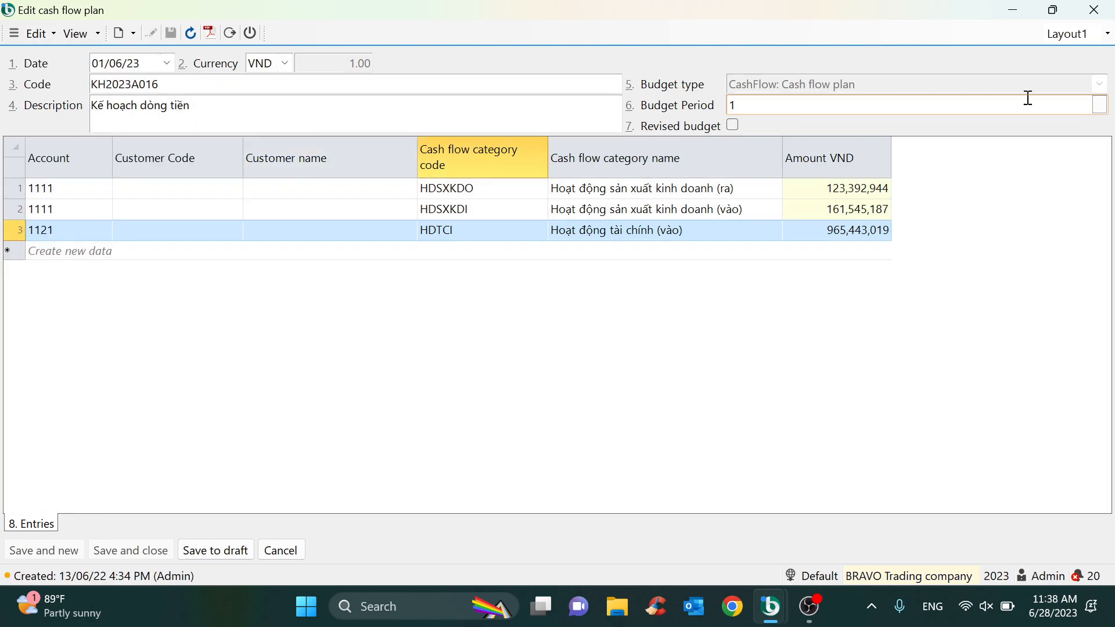
{"action": "left_click", "coordinate": [1100, 107]}
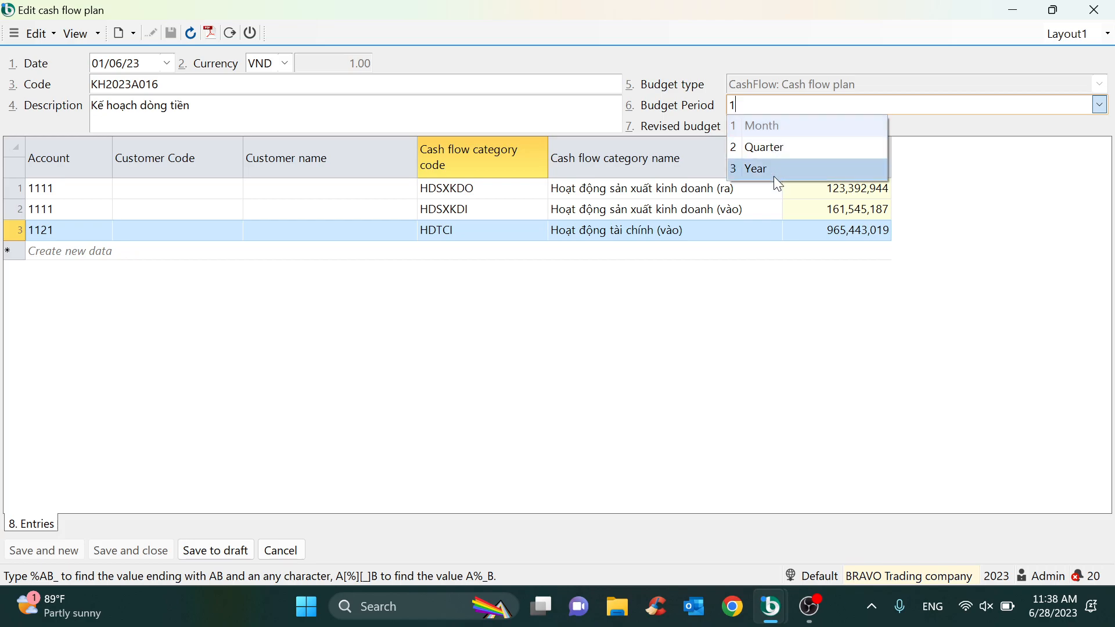
{"action": "left_click", "coordinate": [766, 283]}
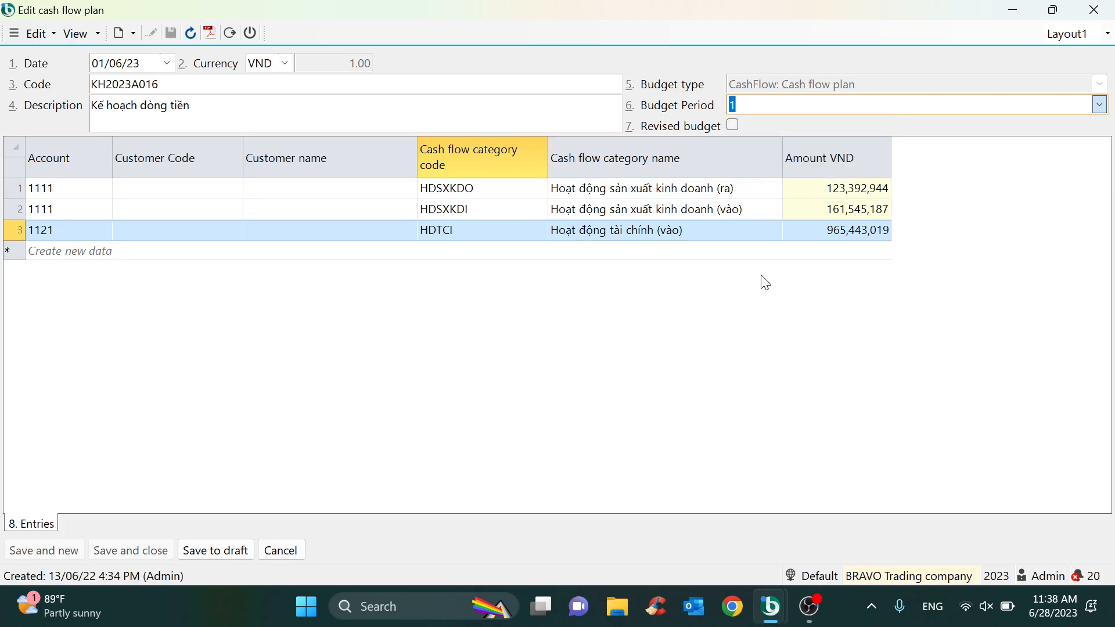
{"action": "left_click", "coordinate": [1077, 8]}
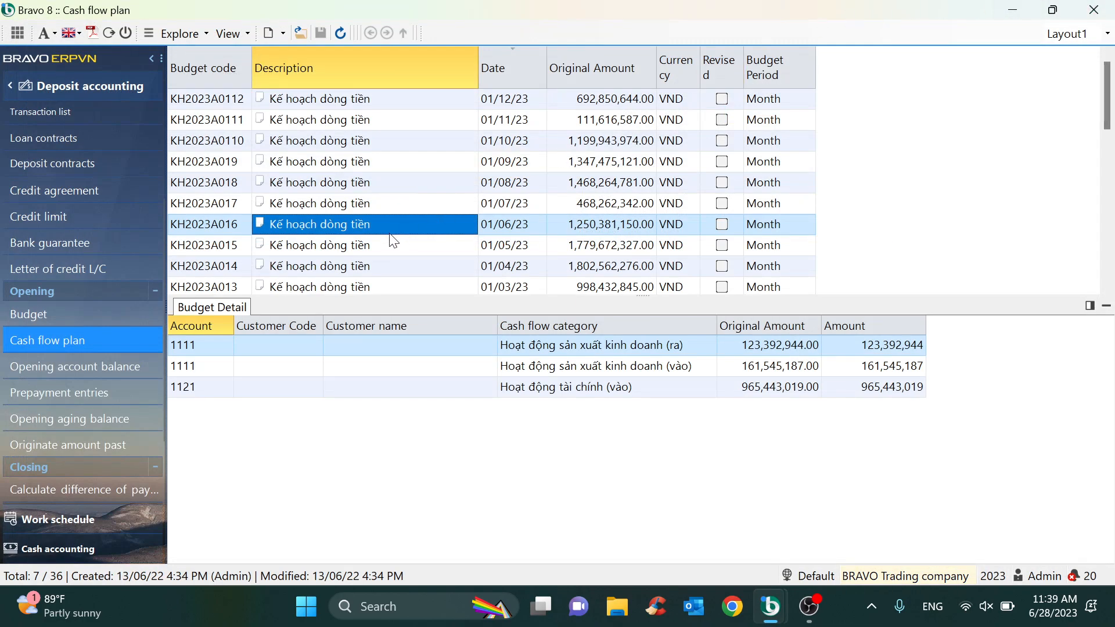
Step: Leave the Deposit accounting module and open the Purchase accounting process diagram
{"action": "scroll", "coordinate": [80, 201], "scroll_direction": "up", "scroll_amount": 5}
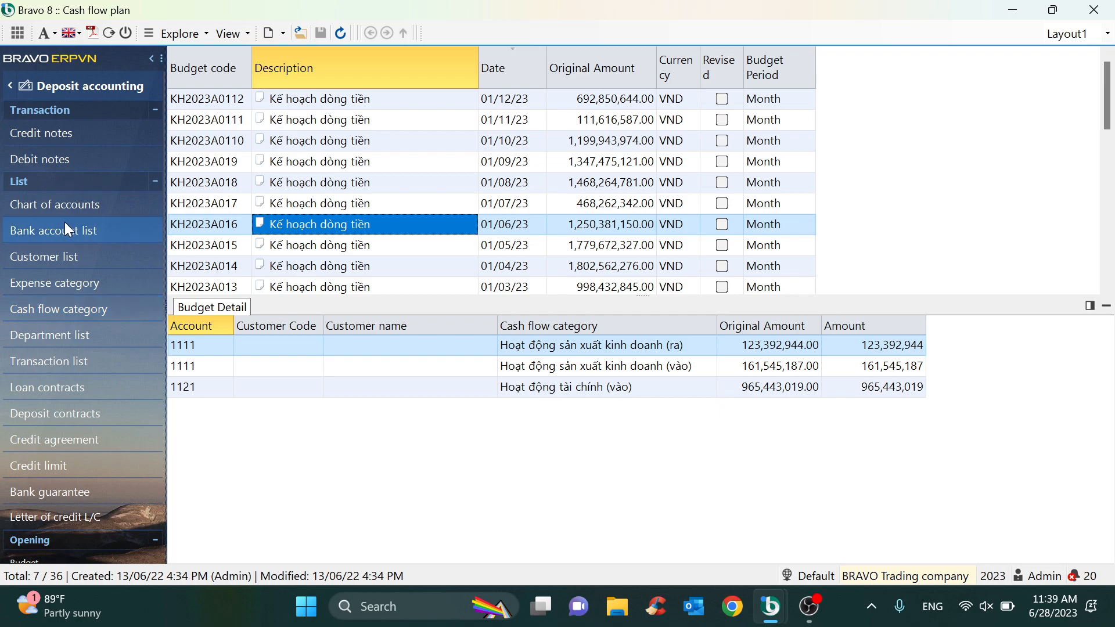
{"action": "left_click", "coordinate": [9, 88]}
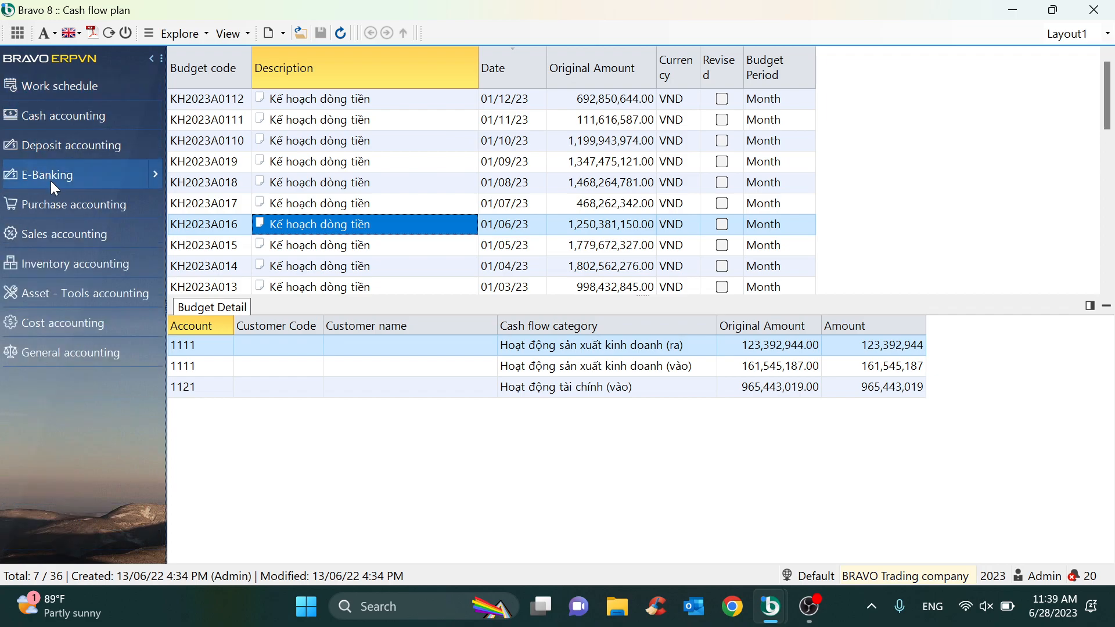
{"action": "left_click", "coordinate": [64, 209]}
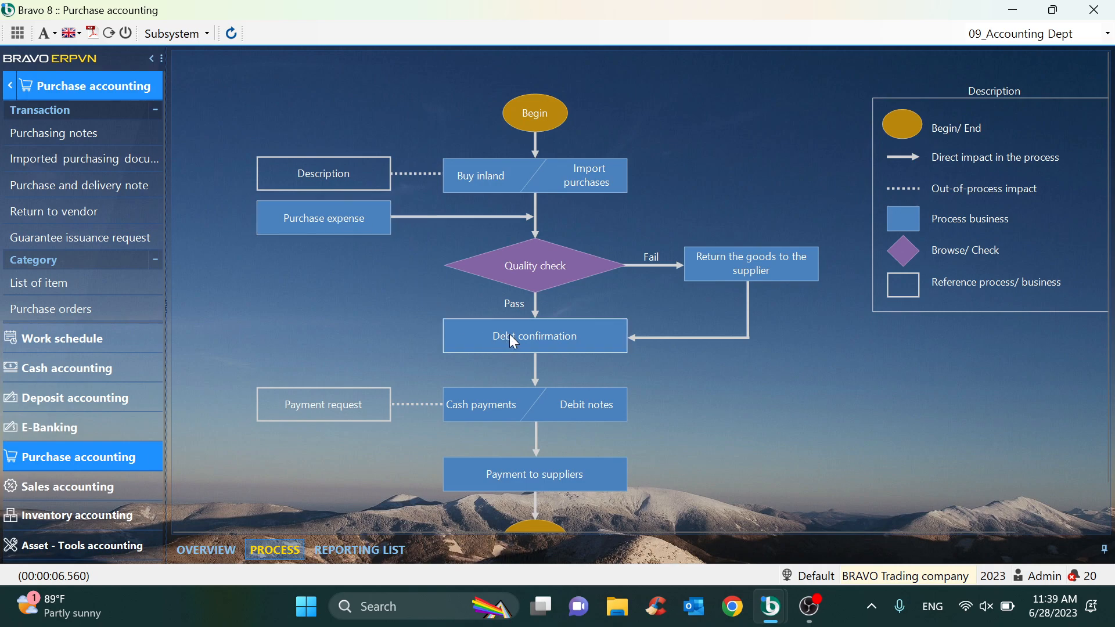
Step: Run the Clearing sheet report from Debt confirmation for account 3311, from 01/01/22 to 31/01/22, and look through its entries
{"action": "left_click", "coordinate": [570, 335]}
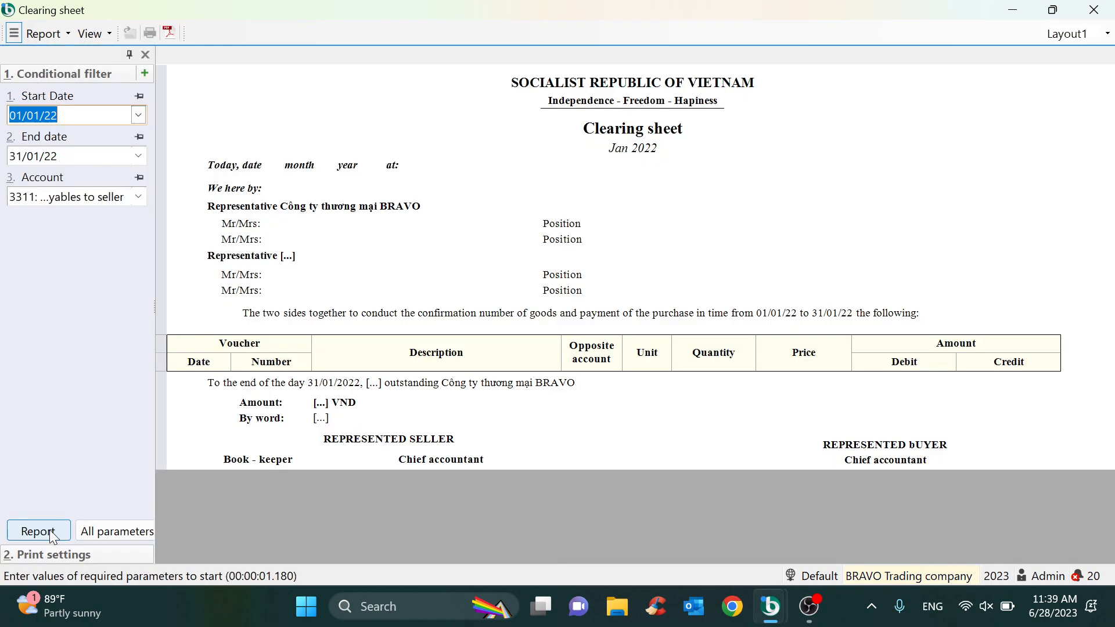
{"action": "left_click", "coordinate": [51, 533]}
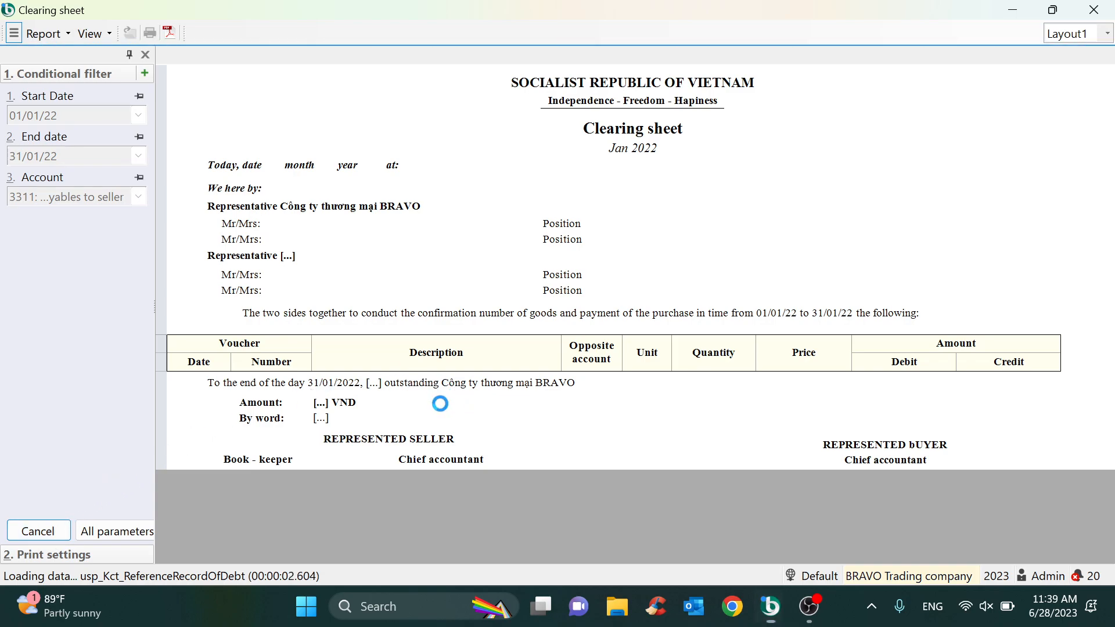
{"action": "scroll", "coordinate": [448, 410], "scroll_direction": "down", "scroll_amount": 1}
{"action": "scroll", "coordinate": [449, 411], "scroll_direction": "down", "scroll_amount": 1}
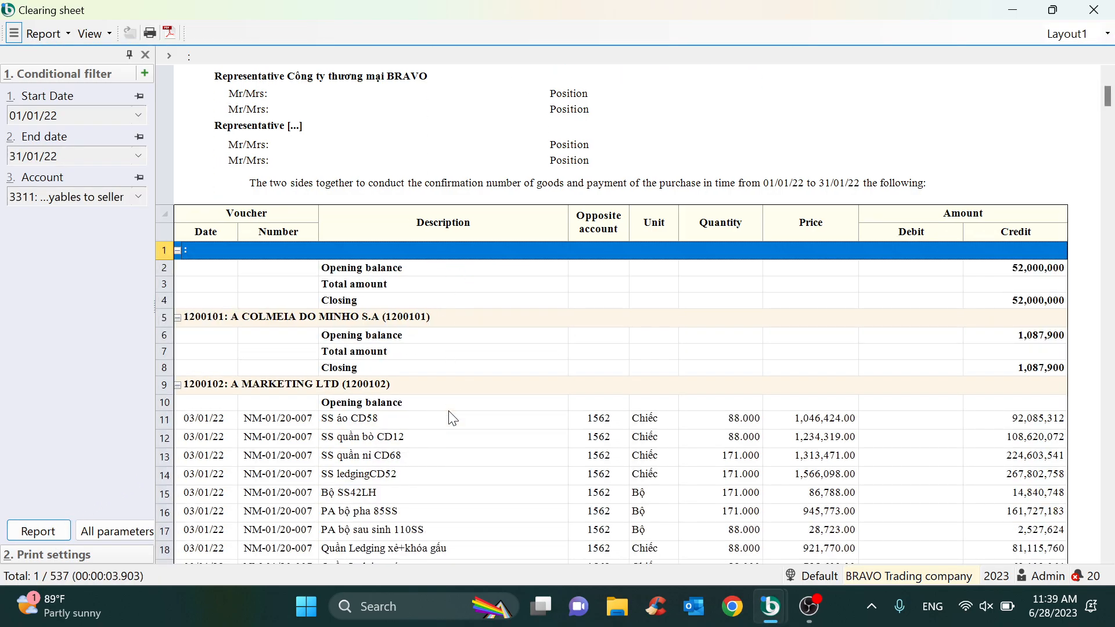
{"action": "scroll", "coordinate": [452, 417], "scroll_direction": "down", "scroll_amount": 2}
Step: Set up an export of the clearing sheet as a PDF document that opens automatically when completed
{"action": "left_click", "coordinate": [47, 36]}
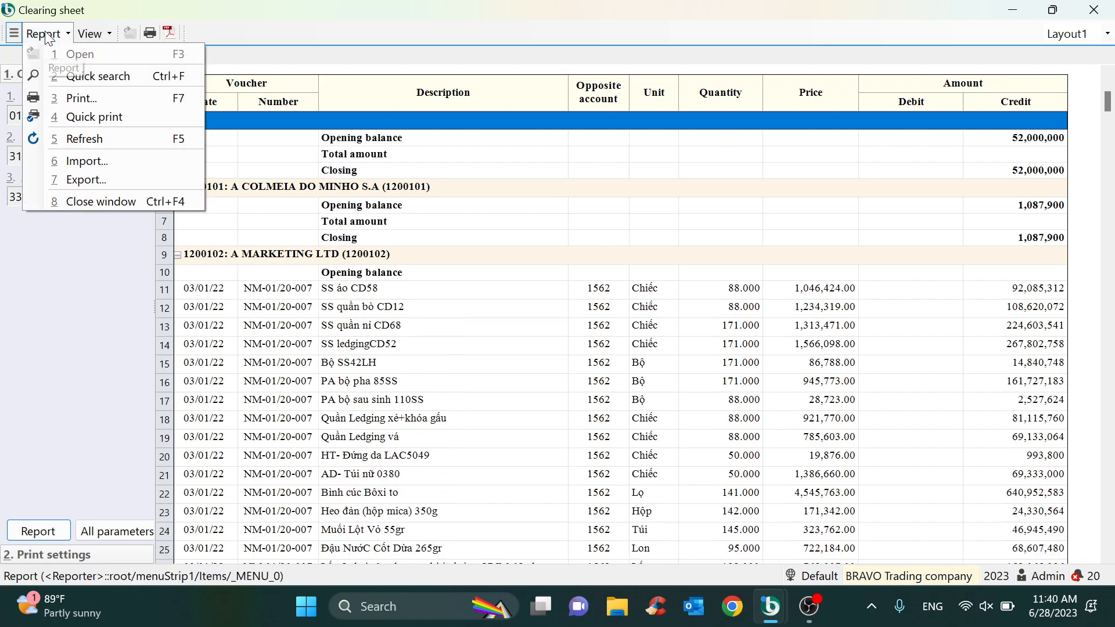
{"action": "left_click", "coordinate": [90, 176]}
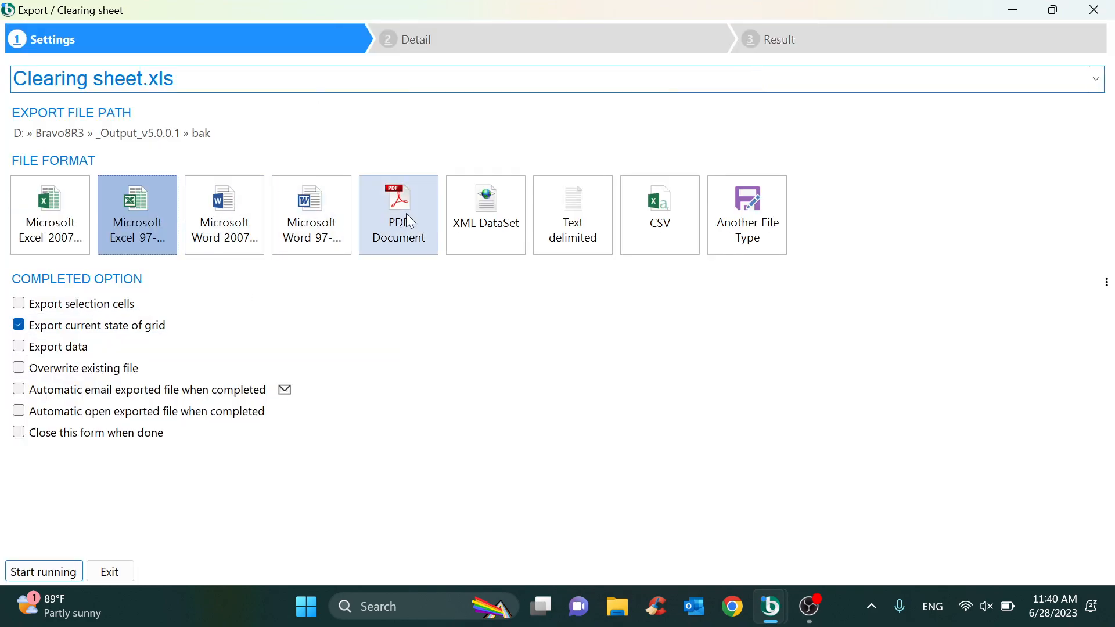
{"action": "left_click", "coordinate": [406, 214]}
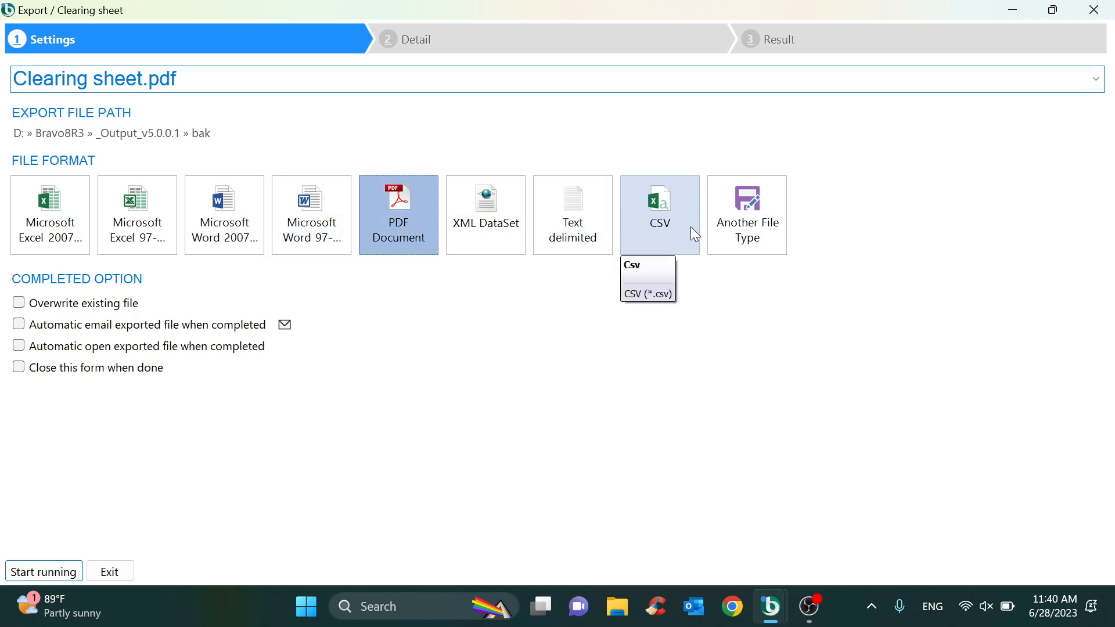
{"action": "left_click", "coordinate": [147, 353]}
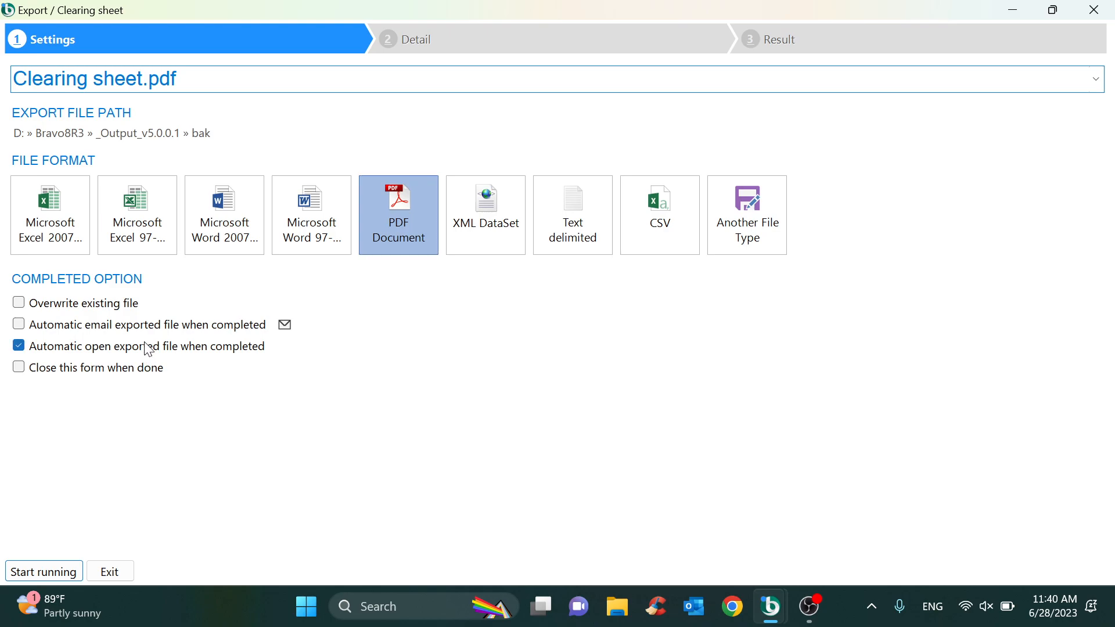
Step: Examine the account and content settings for emailing the exported file, and close the export and the clearing sheet without running it
{"action": "left_click", "coordinate": [147, 331]}
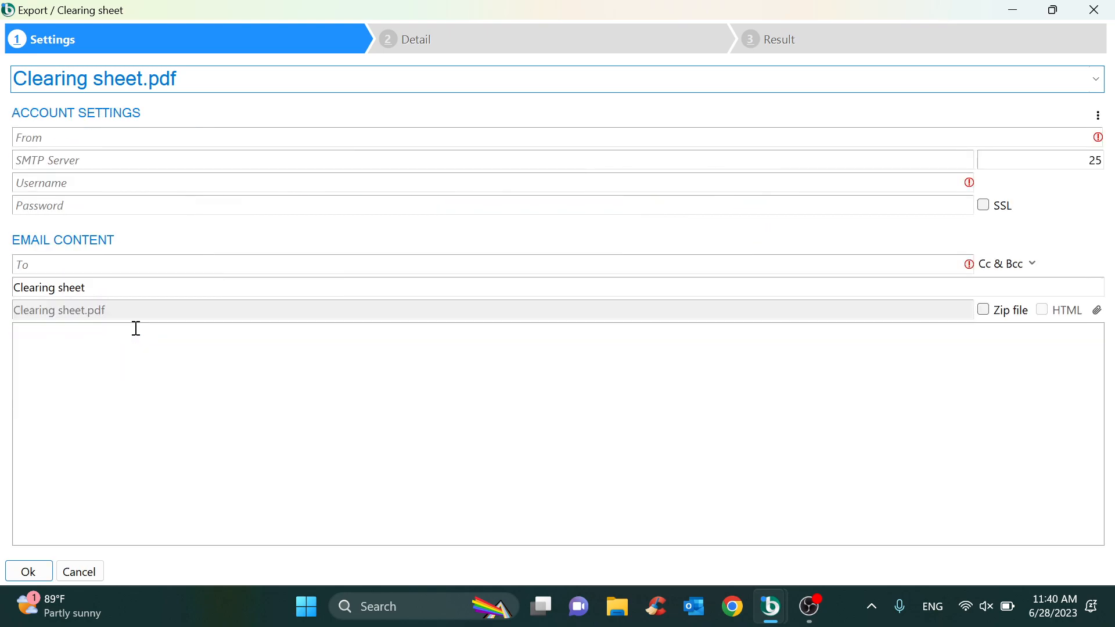
{"action": "left_click", "coordinate": [86, 141]}
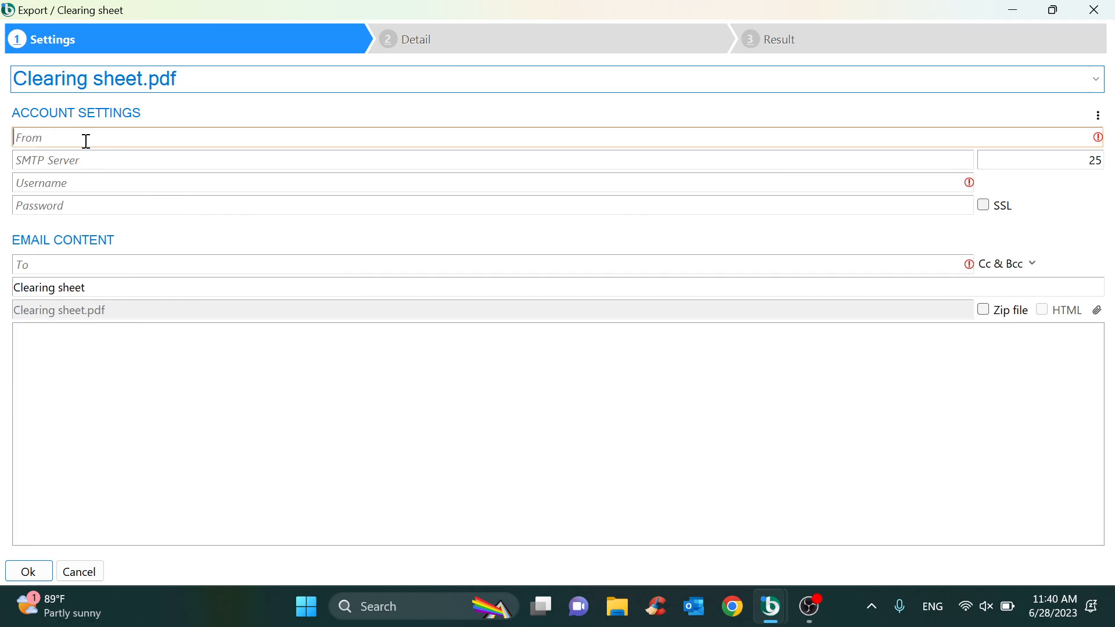
{"action": "left_click", "coordinate": [1094, 9]}
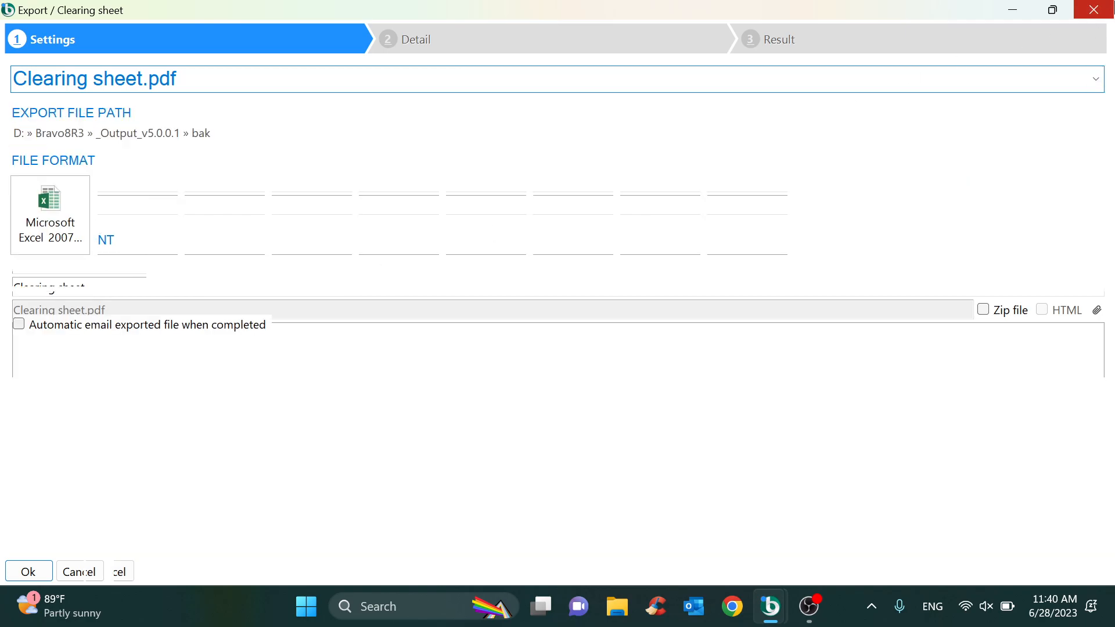
{"action": "left_click", "coordinate": [1098, 8]}
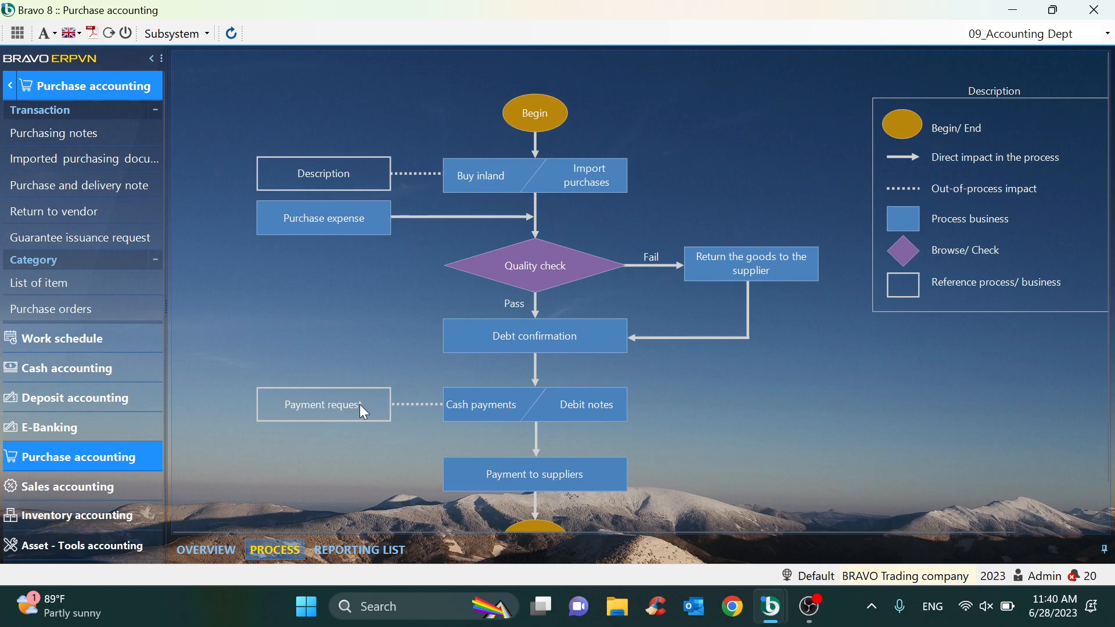
Step: Open Debit notes from the purchase process, select debit note BN12/23-003, and examine the available E-Banking operations
{"action": "left_click", "coordinate": [583, 407]}
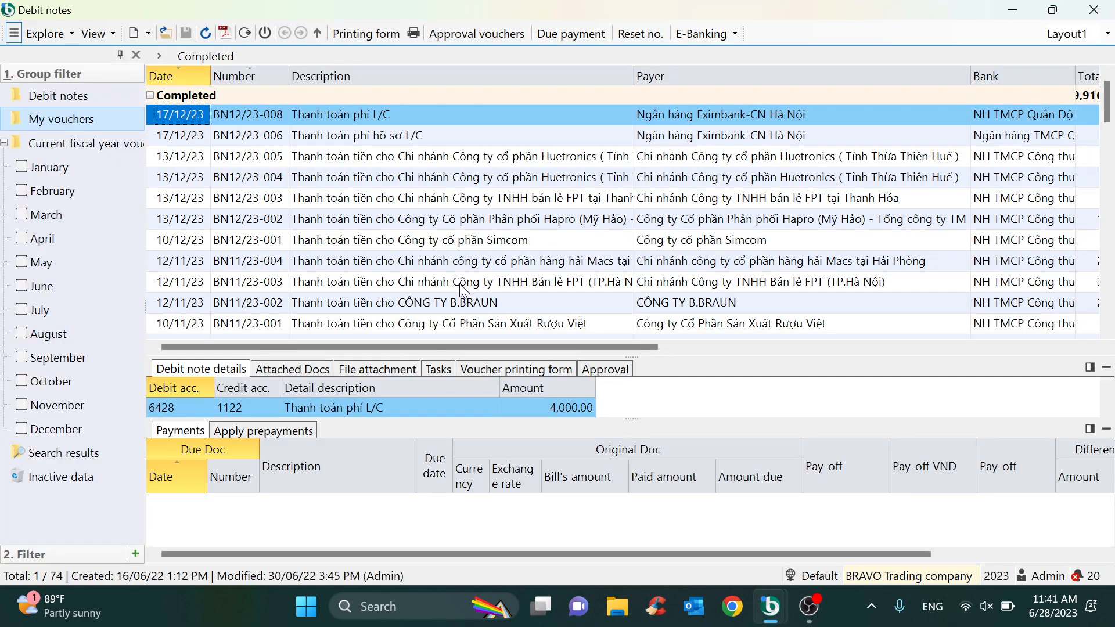
{"action": "left_click", "coordinate": [446, 198]}
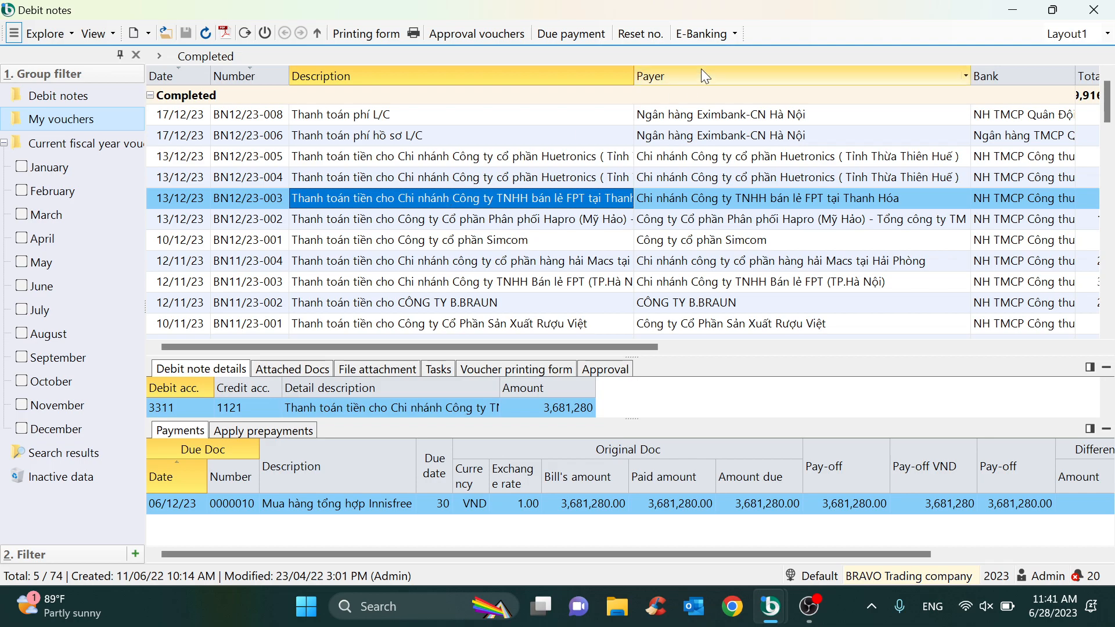
{"action": "left_click", "coordinate": [705, 33]}
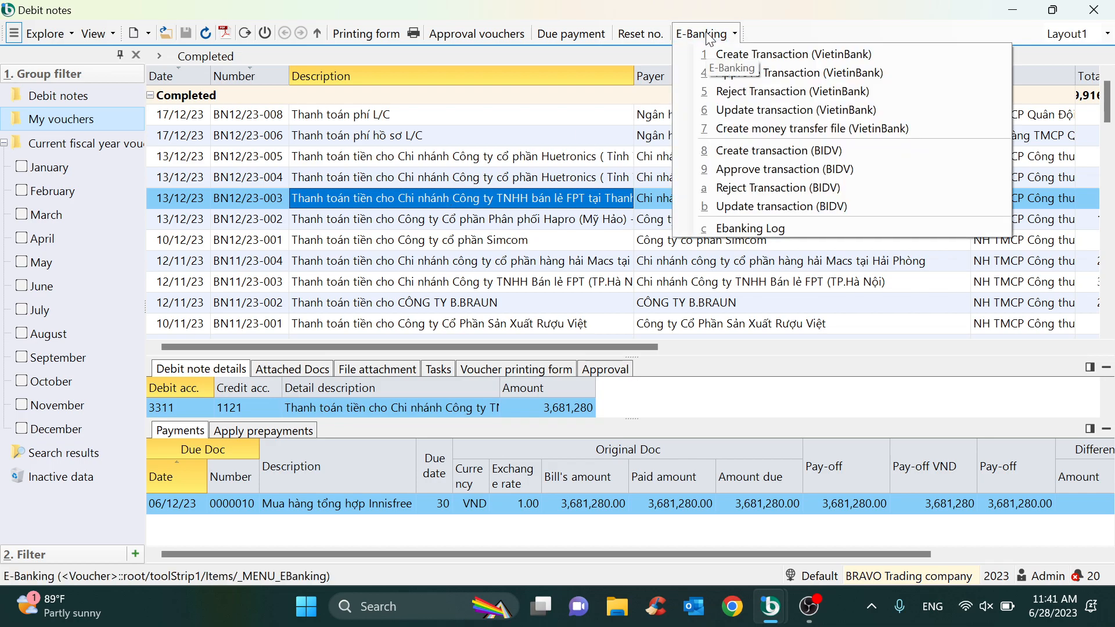
{"action": "left_click", "coordinate": [509, 234]}
{"action": "left_click", "coordinate": [506, 223]}
{"action": "left_click", "coordinate": [507, 207]}
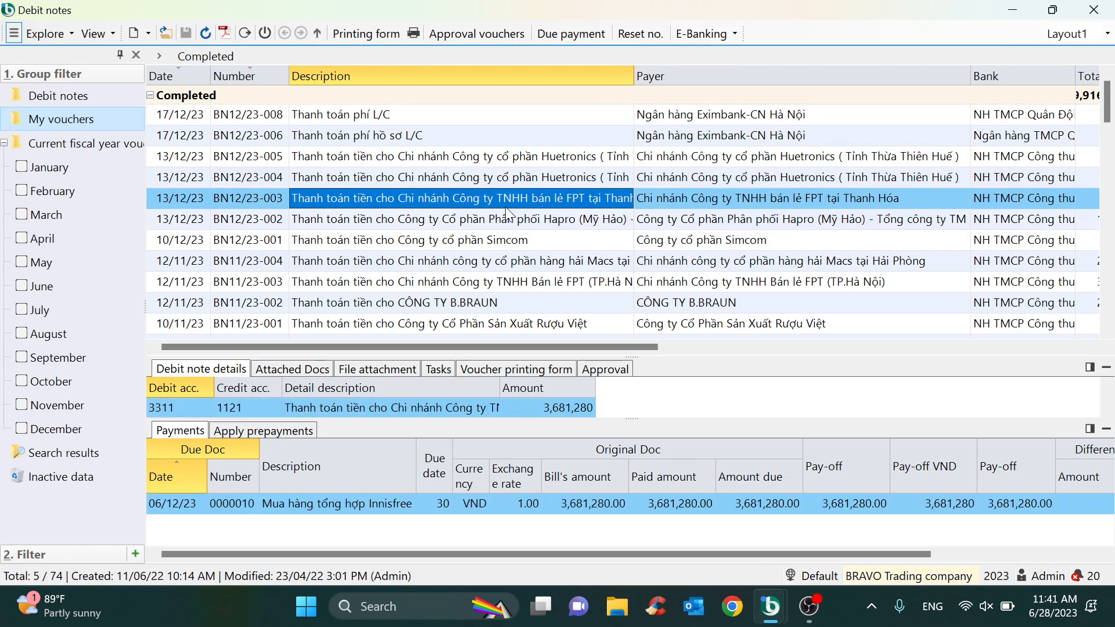
Step: Open the due payment of the selected debit note, widen the Description column of its payments, and examine the entry's amount and description
{"action": "left_click", "coordinate": [575, 33]}
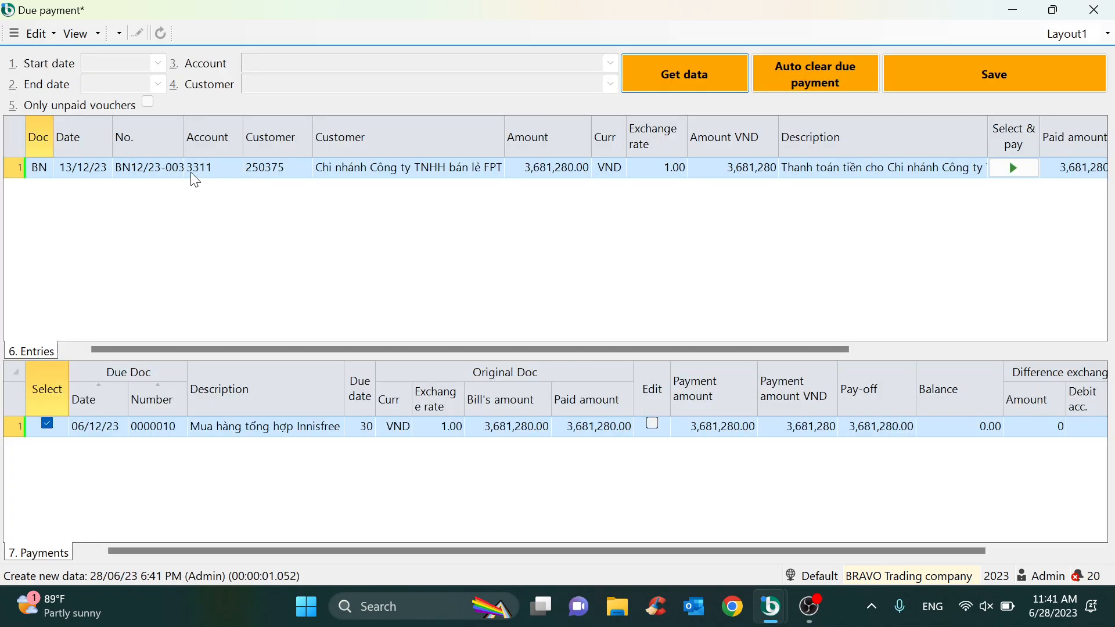
{"action": "left_click", "coordinate": [81, 168]}
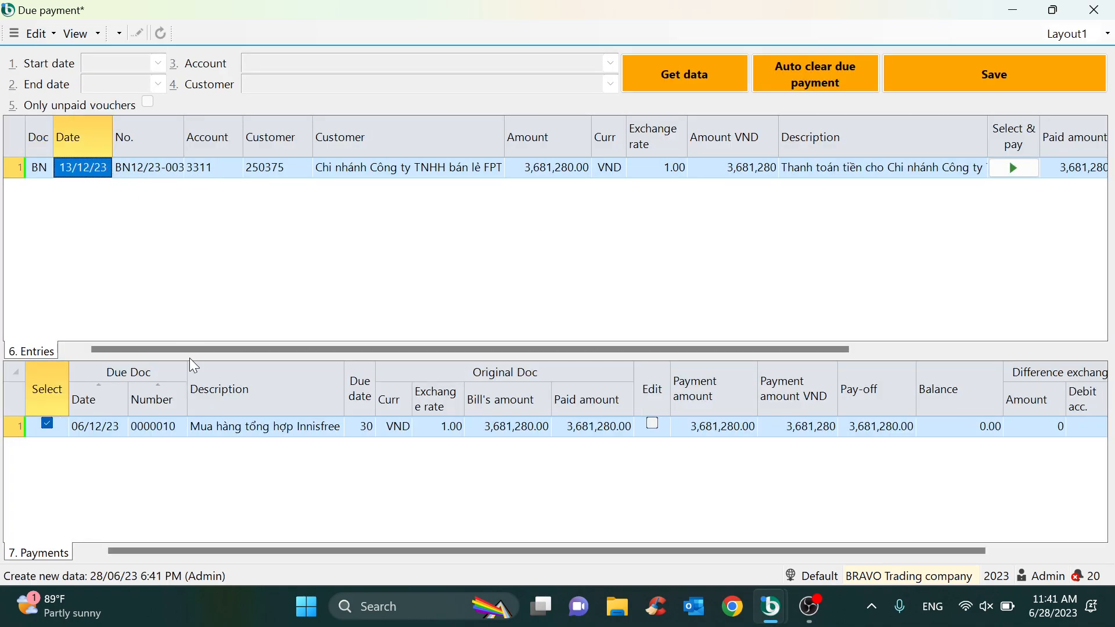
{"action": "left_click", "coordinate": [300, 436]}
{"action": "left_click_drag", "start_coordinate": [344, 368], "coordinate": [484, 368]}
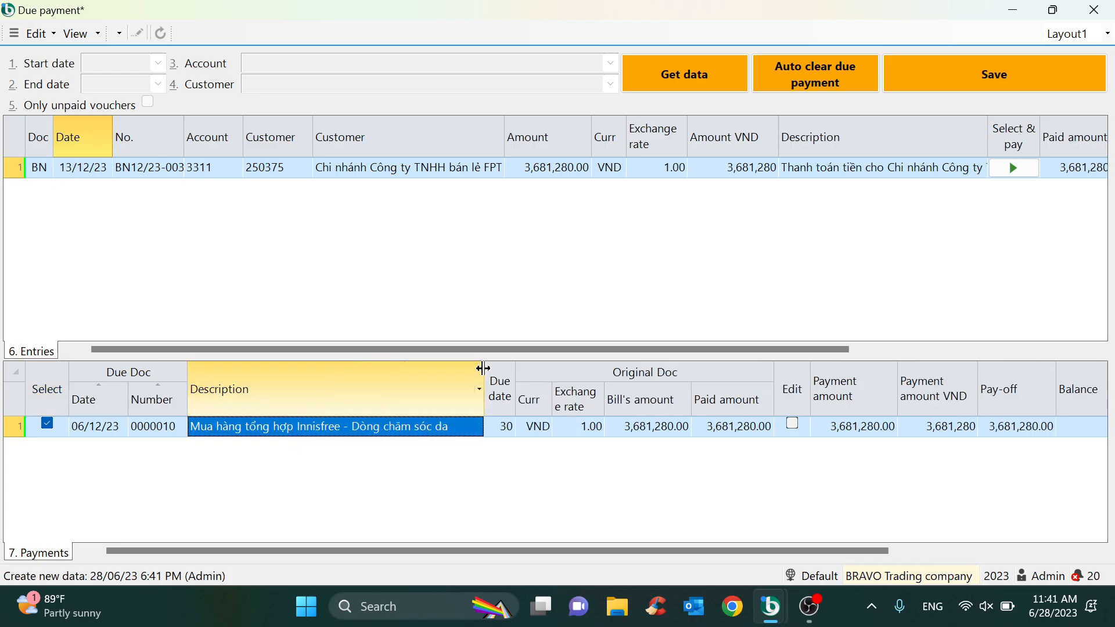
{"action": "left_click", "coordinate": [564, 170]}
{"action": "left_click", "coordinate": [854, 169]}
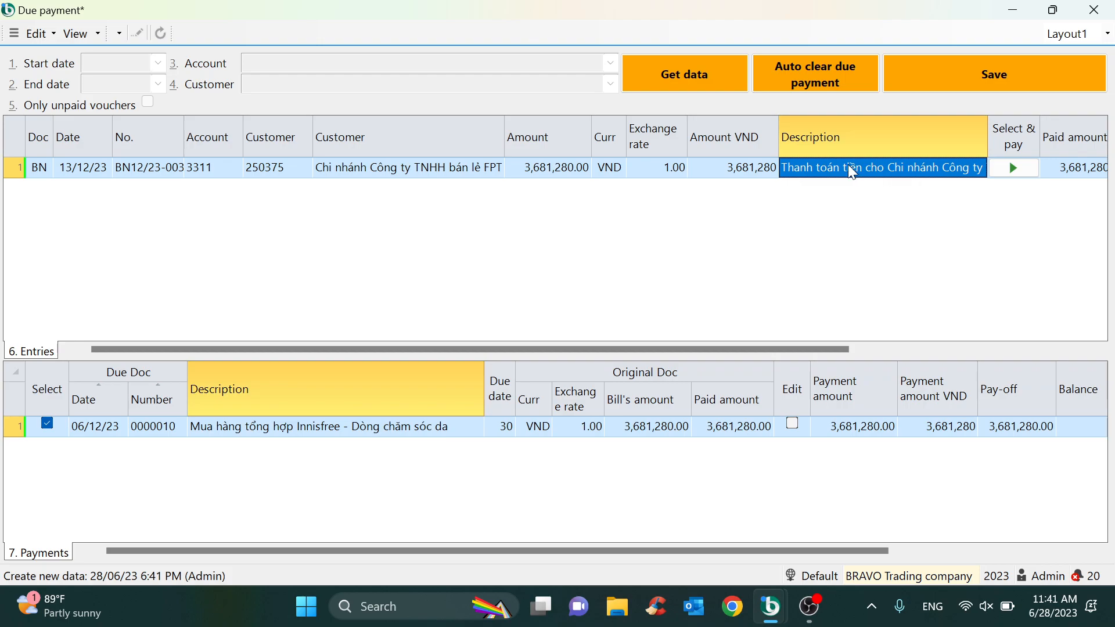
Step: Examine the entry's customer and the linked payment's amount and exchange rate columns, and close the due payment and debit notes windows
{"action": "left_click", "coordinate": [364, 171]}
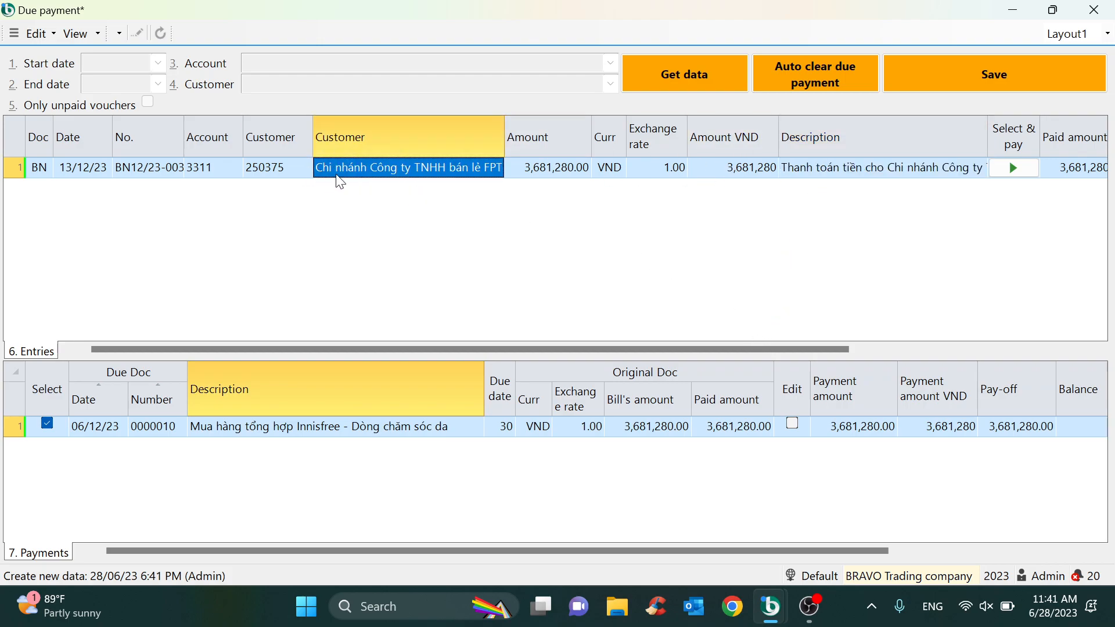
{"action": "left_click", "coordinate": [321, 427]}
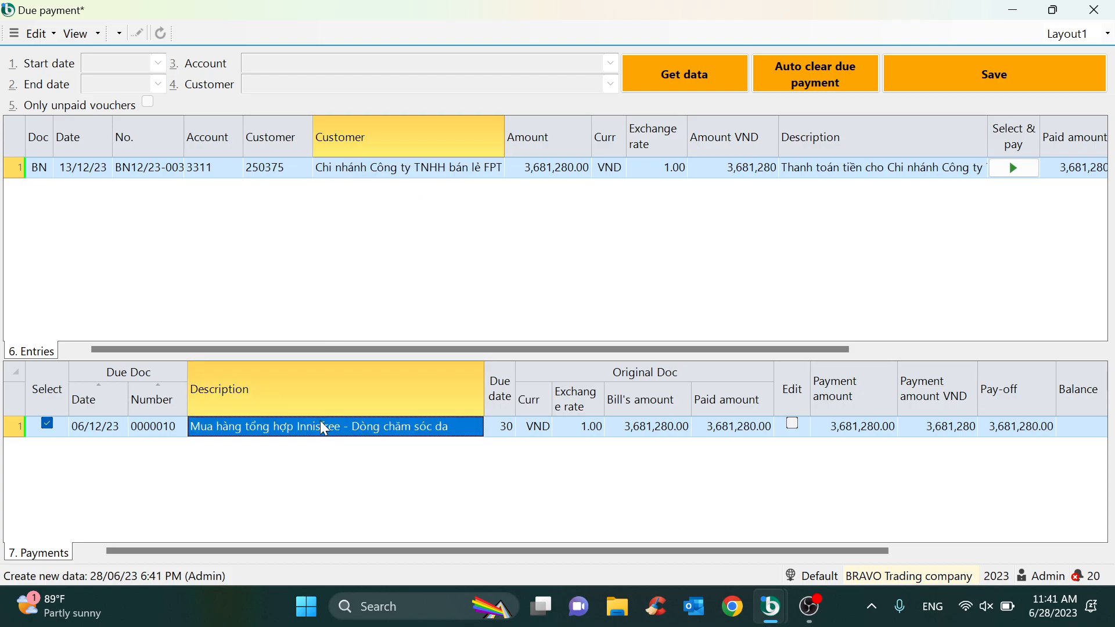
{"action": "left_click_drag", "start_coordinate": [344, 551], "coordinate": [307, 553]}
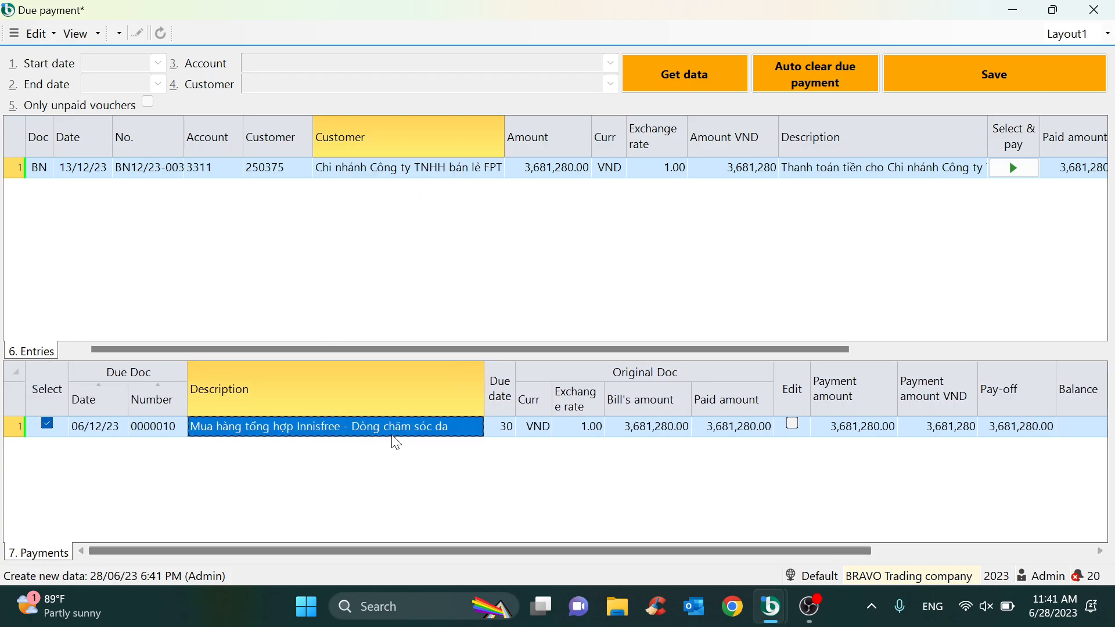
{"action": "left_click_drag", "start_coordinate": [662, 555], "coordinate": [883, 549]}
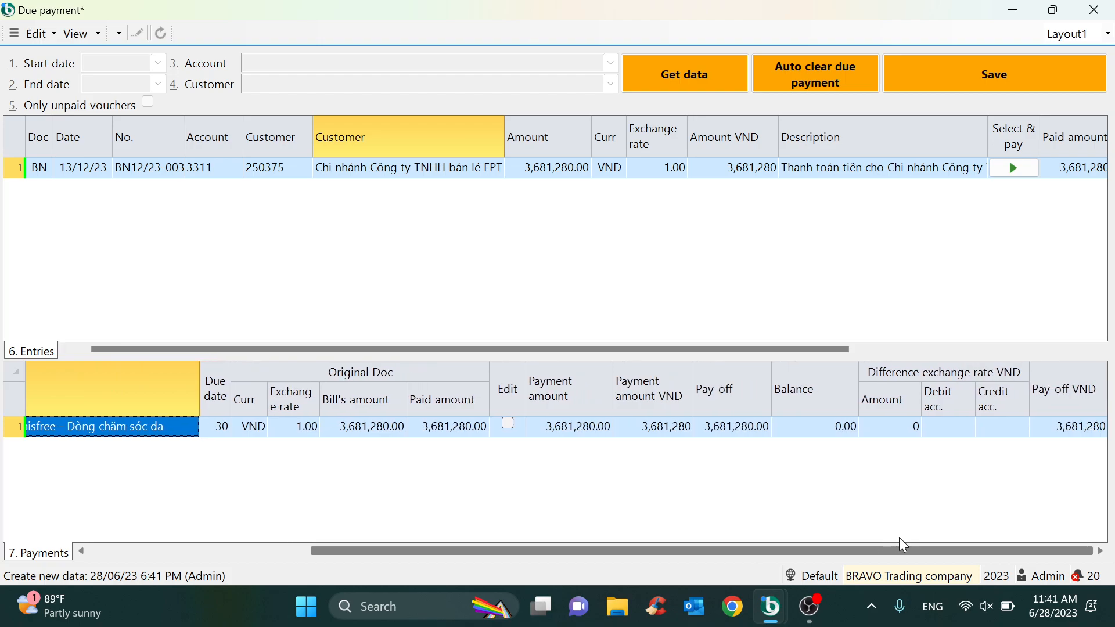
{"action": "left_click", "coordinate": [652, 427]}
{"action": "left_click", "coordinate": [577, 427]}
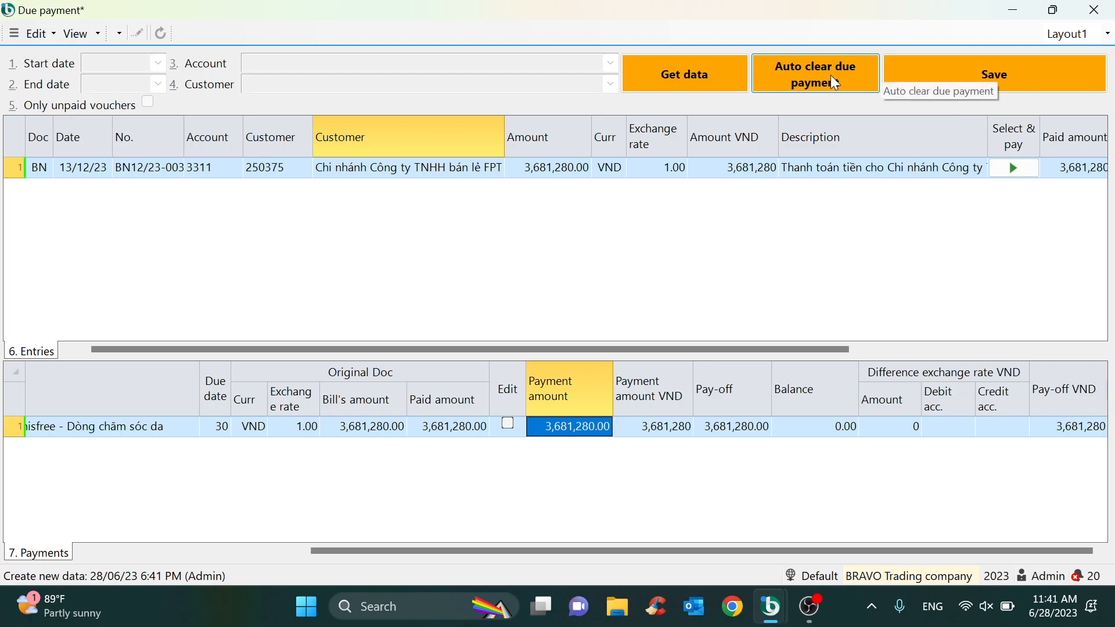
{"action": "left_click", "coordinate": [1104, 11]}
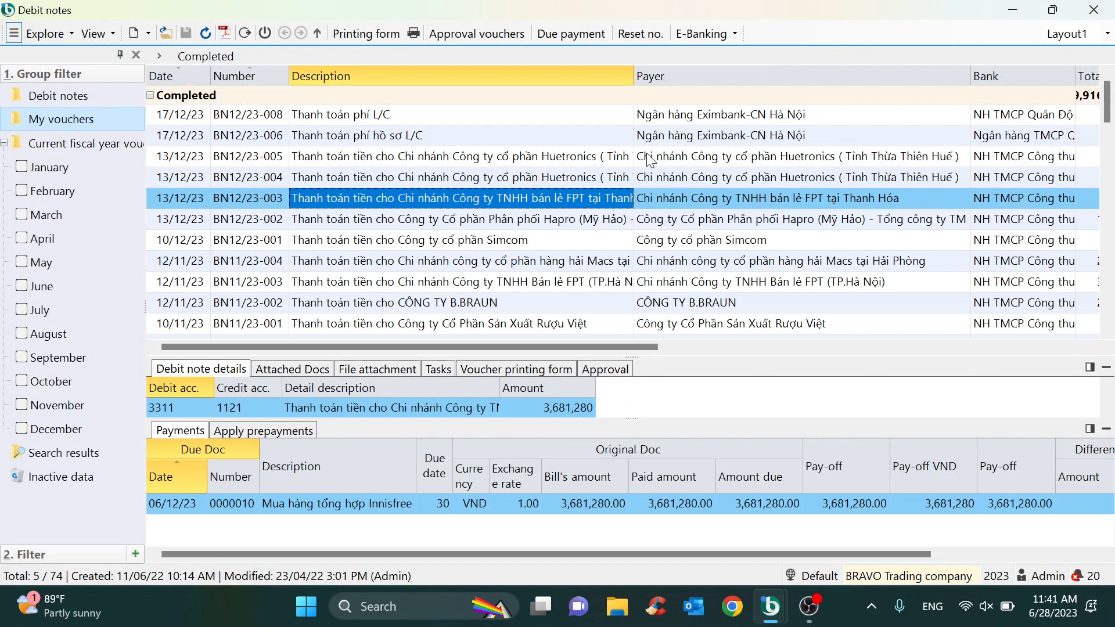
{"action": "left_click", "coordinate": [1103, 10]}
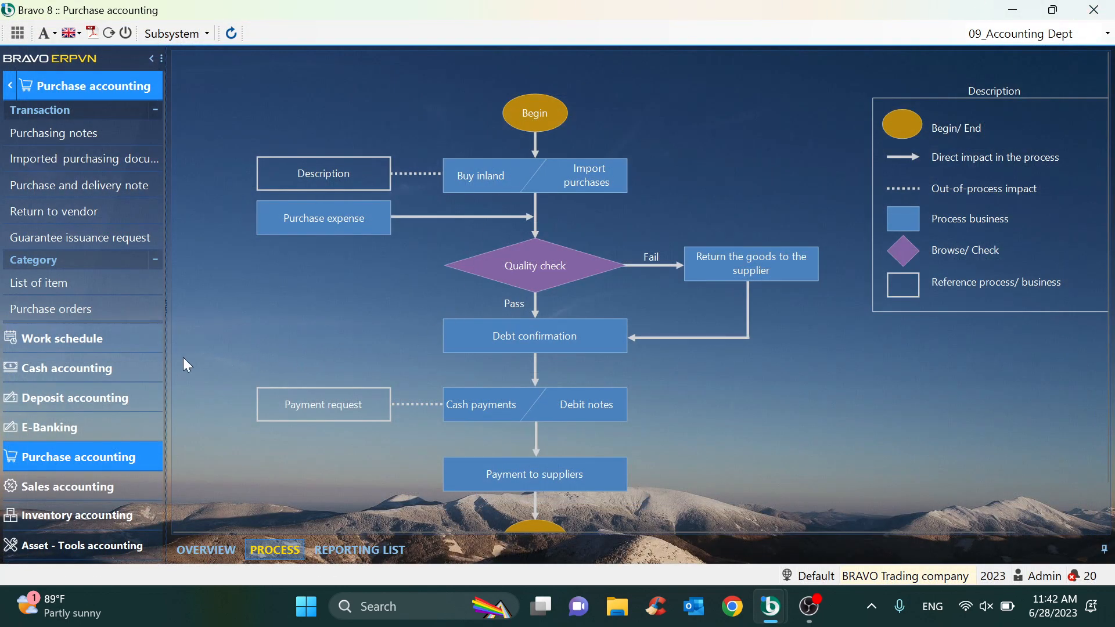
Step: Open the Aging payable report from the Purchase accounting reporting list and run it for the preset dates with no customer filter
{"action": "left_click", "coordinate": [356, 549]}
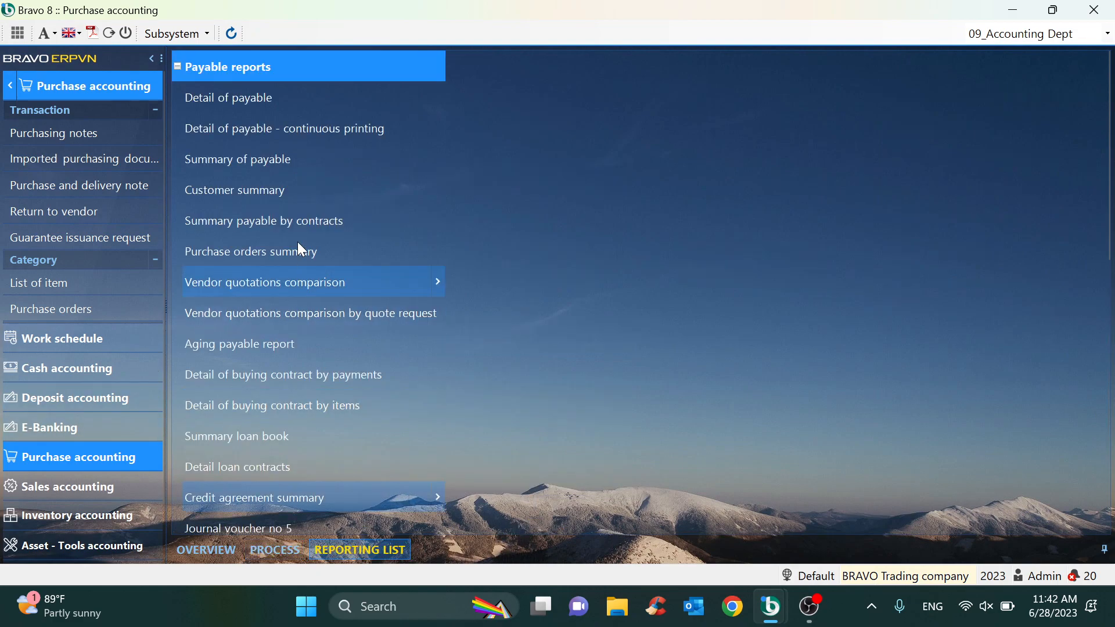
{"action": "scroll", "coordinate": [253, 290], "scroll_direction": "down", "scroll_amount": 1}
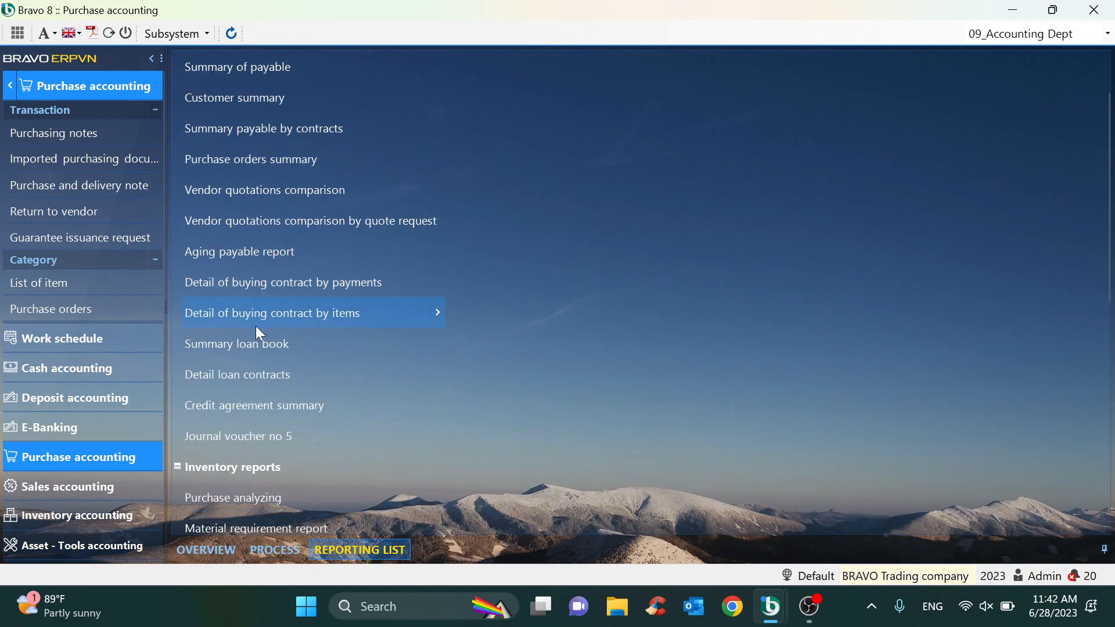
{"action": "left_click", "coordinate": [243, 255]}
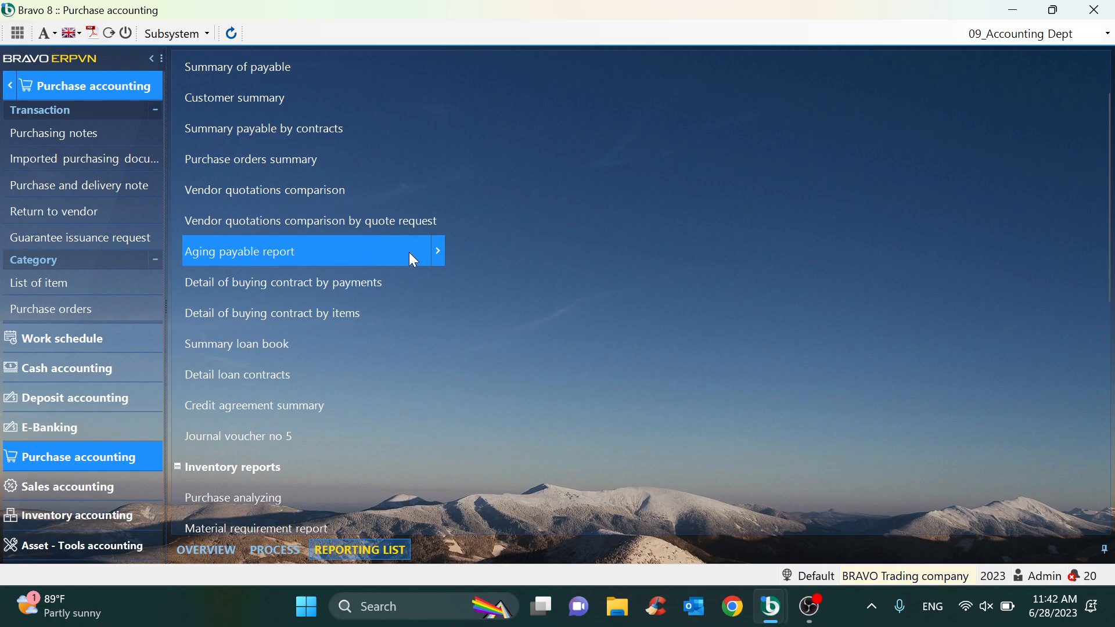
{"action": "left_click", "coordinate": [436, 253]}
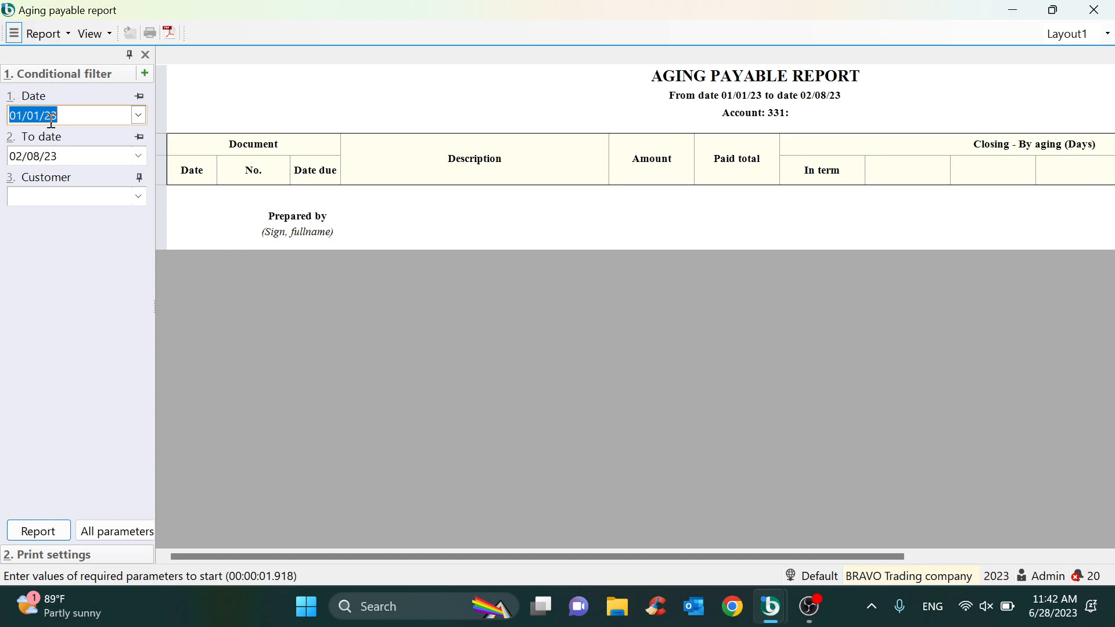
{"action": "left_click", "coordinate": [120, 196]}
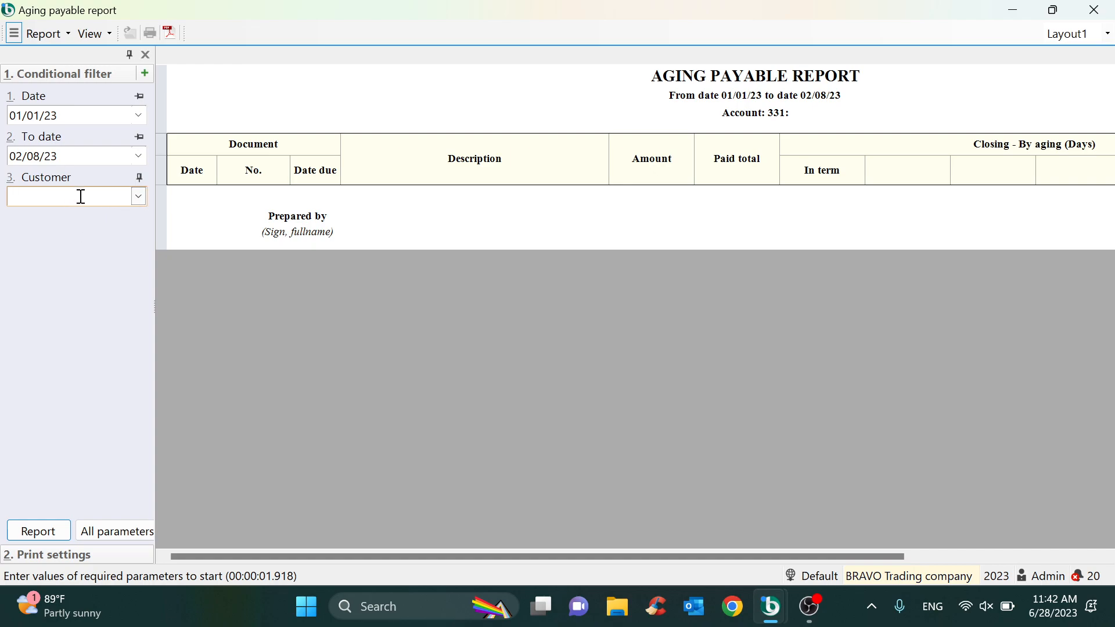
{"action": "left_click", "coordinate": [45, 537]}
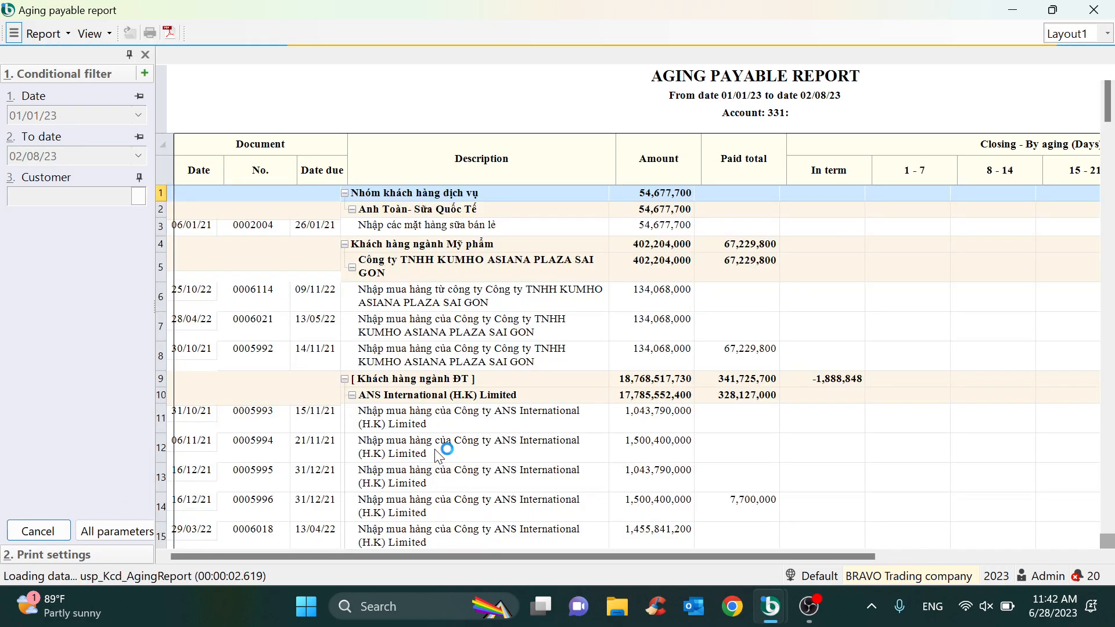
Step: Examine the Date and Date due columns of the aging report, including the first document's dates
{"action": "left_click", "coordinate": [203, 228]}
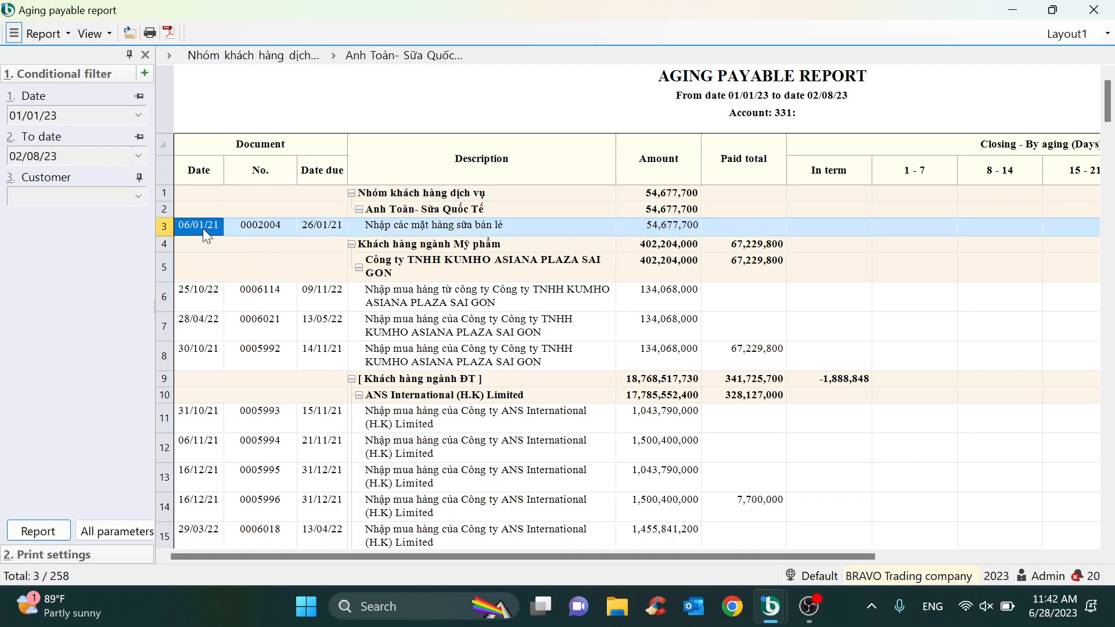
{"action": "left_click", "coordinate": [205, 170]}
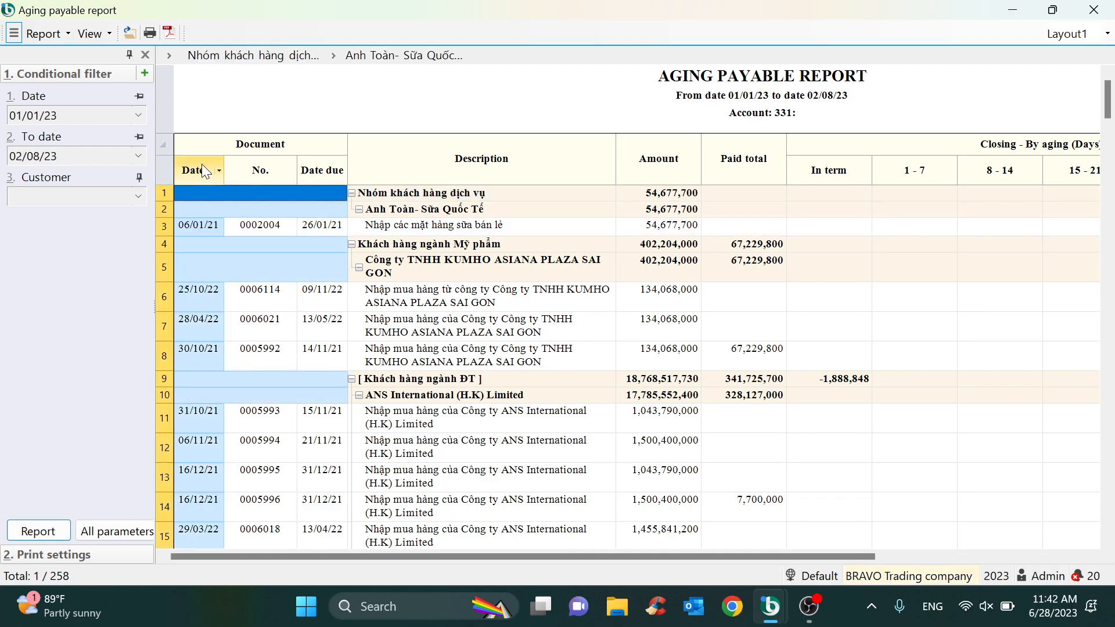
{"action": "left_click", "coordinate": [206, 225]}
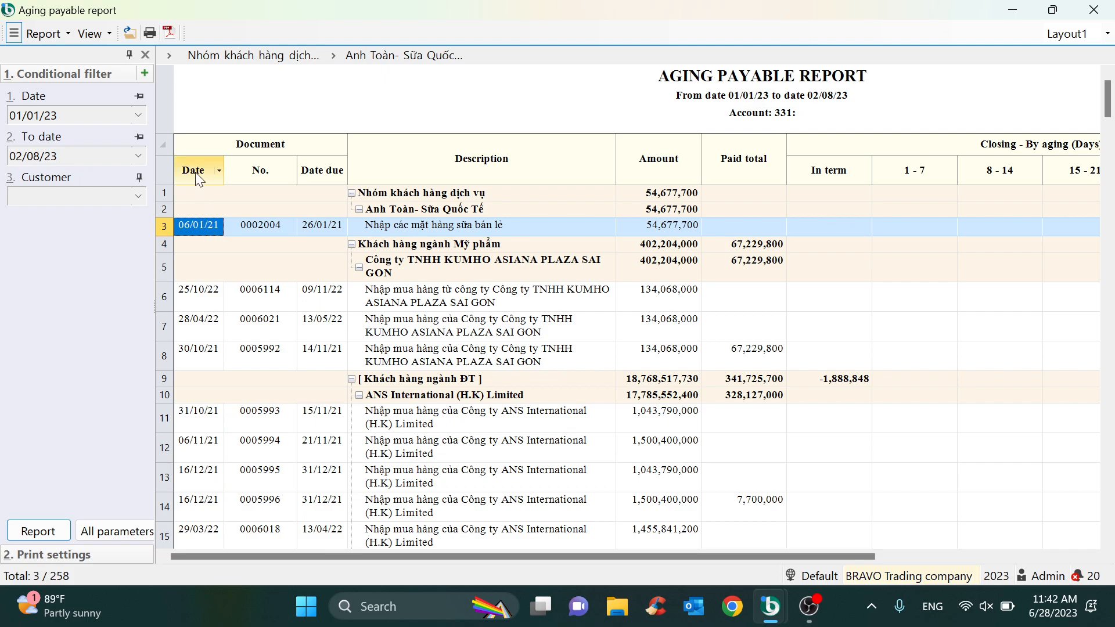
{"action": "left_click", "coordinate": [198, 170]}
{"action": "left_click", "coordinate": [204, 232]}
{"action": "left_click", "coordinate": [201, 171]}
{"action": "left_click", "coordinate": [333, 166]}
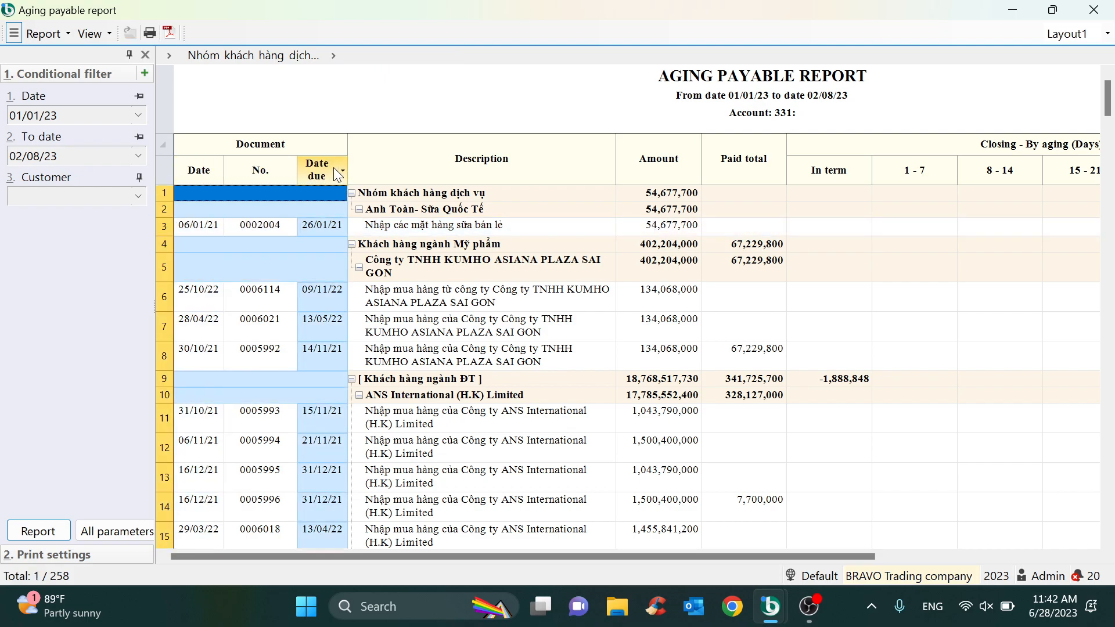
{"action": "left_click", "coordinate": [327, 231]}
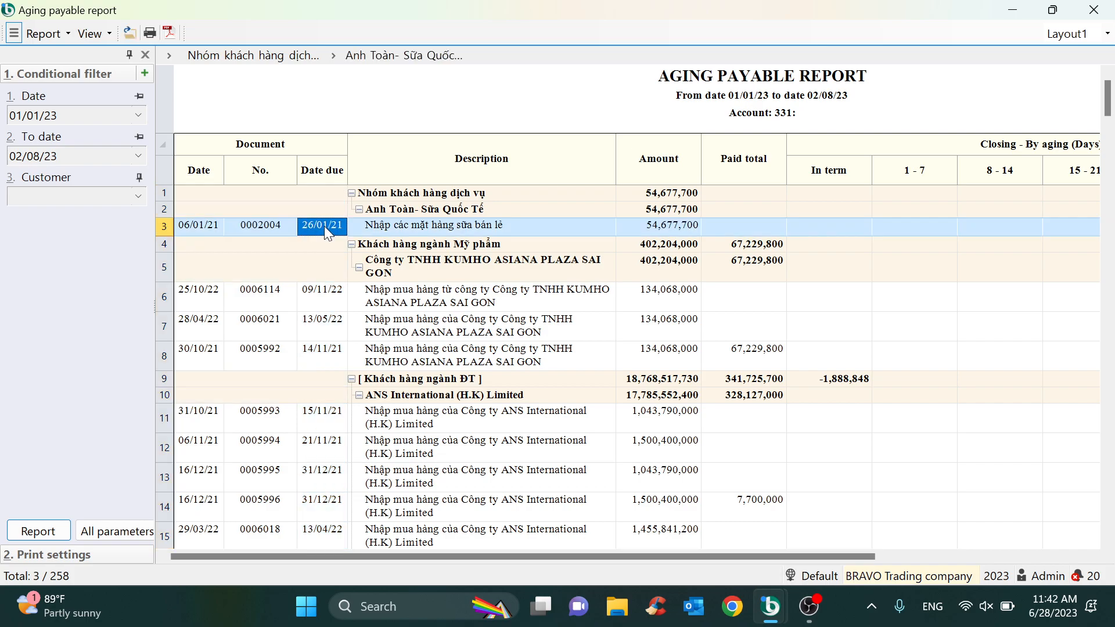
Step: Examine the In term aging column and the first document's amount in the > 21 days column
{"action": "left_click_drag", "start_coordinate": [532, 558], "coordinate": [801, 549]}
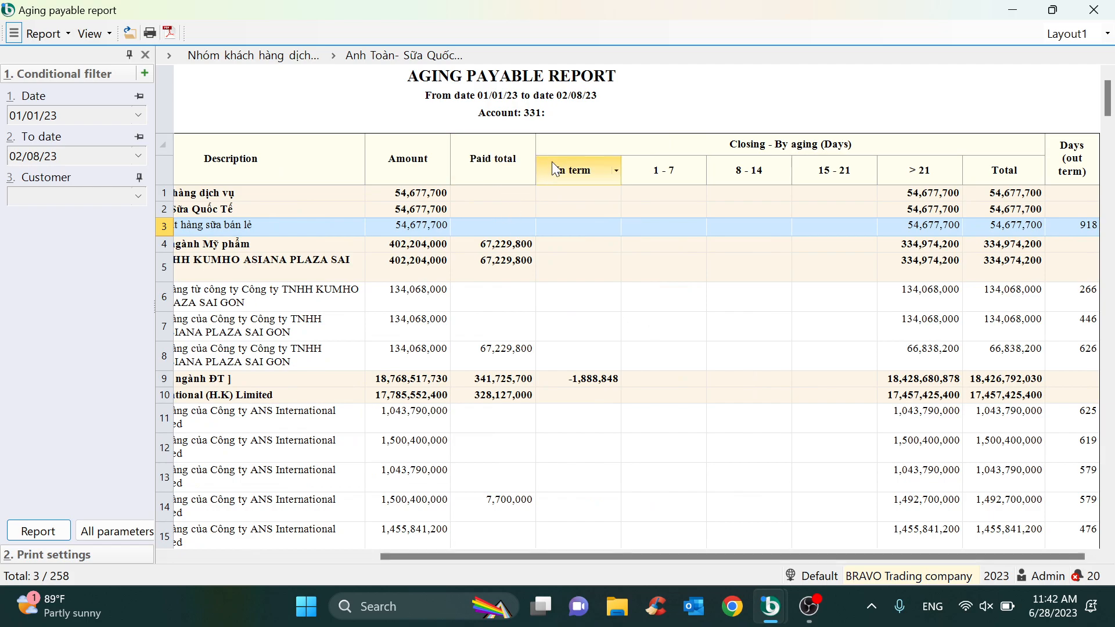
{"action": "left_click", "coordinate": [578, 168]}
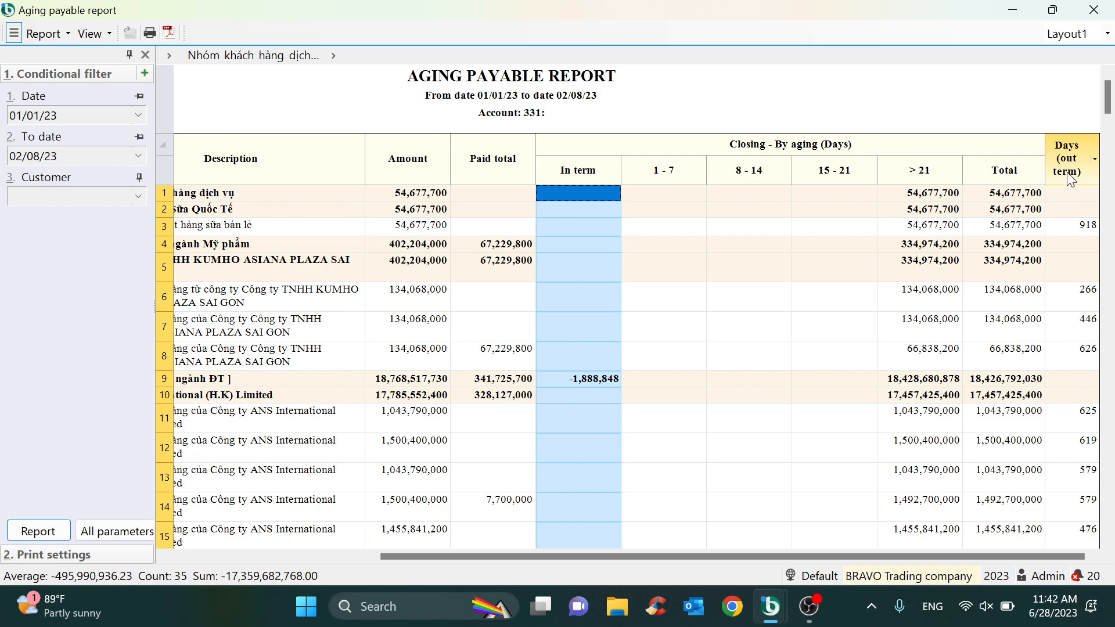
{"action": "left_click", "coordinate": [922, 226]}
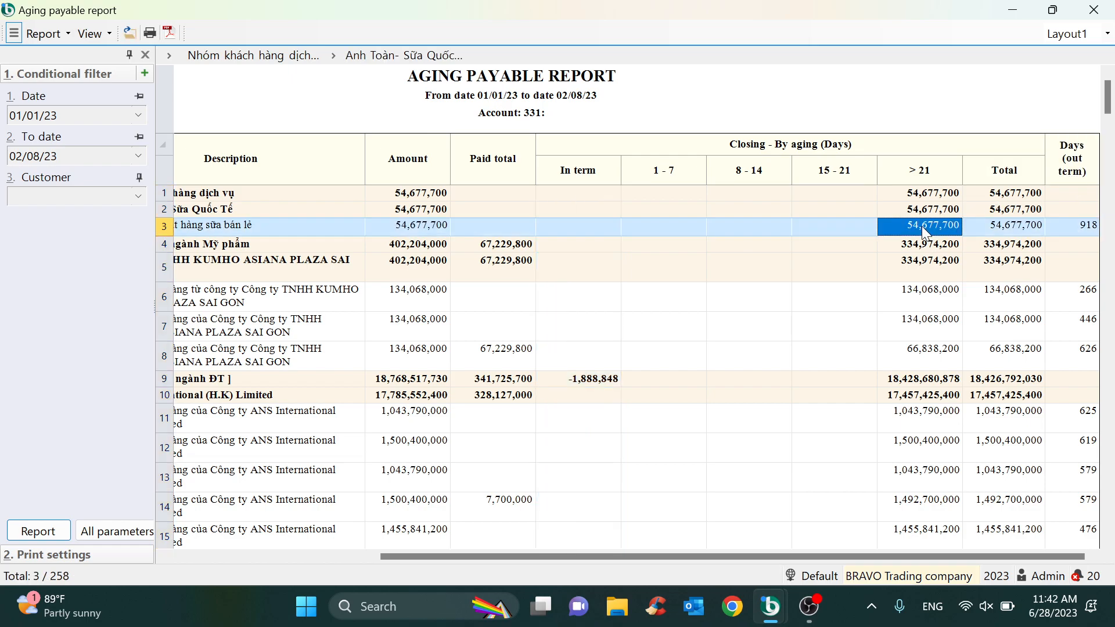
Step: Set Days/period to 30 in the report's full parameters and run the aging report again
{"action": "left_click", "coordinate": [113, 533]}
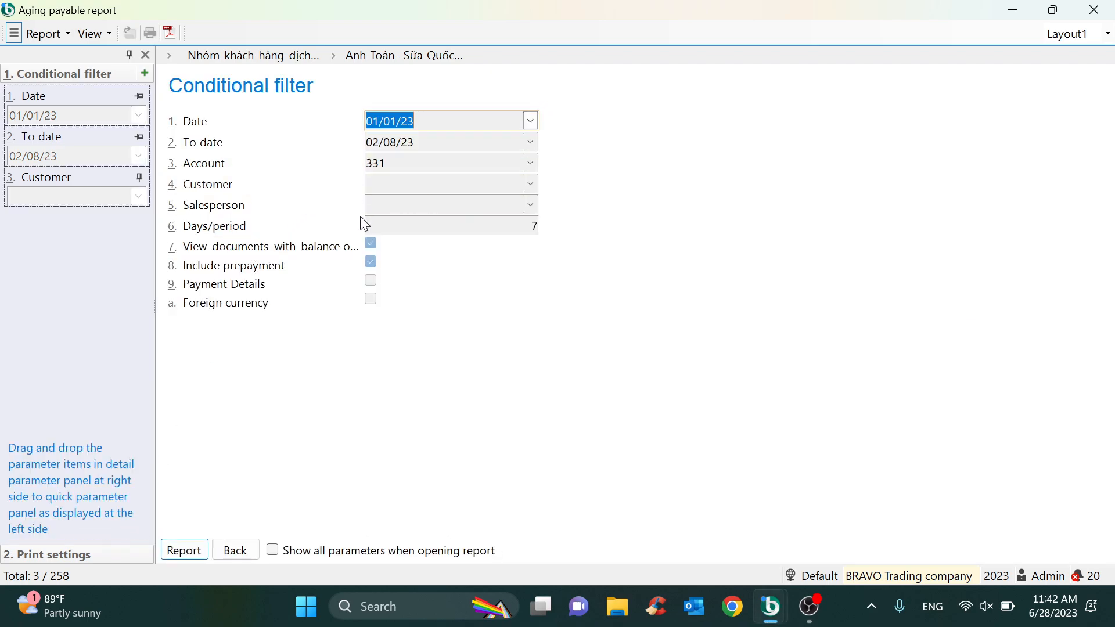
{"action": "left_click", "coordinate": [484, 229]}
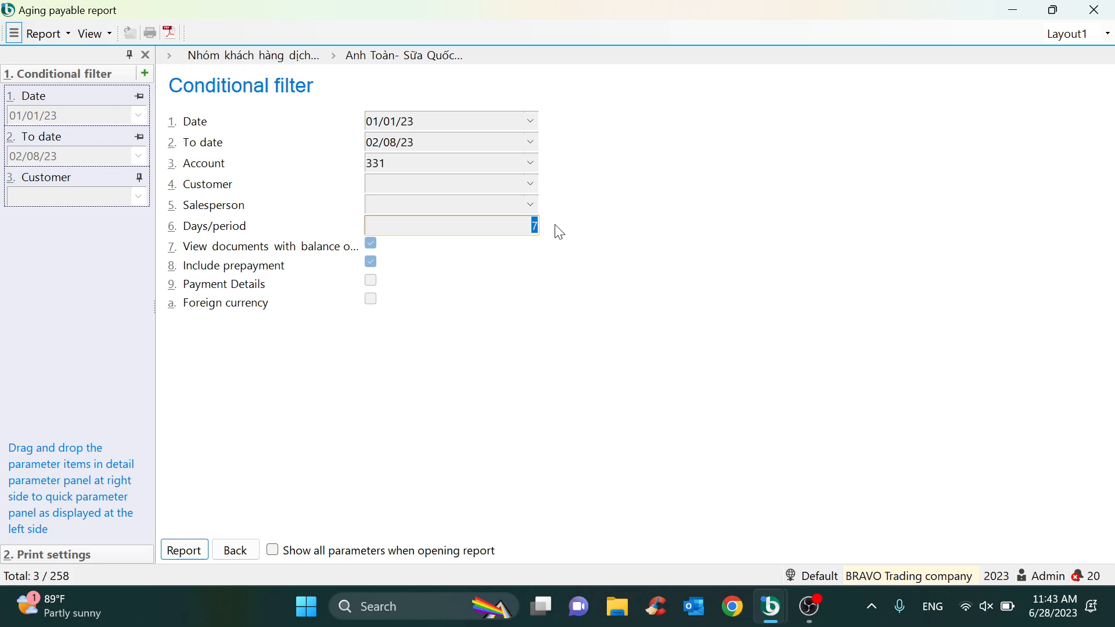
{"action": "type", "text": "30"}
{"action": "left_click", "coordinate": [185, 553]}
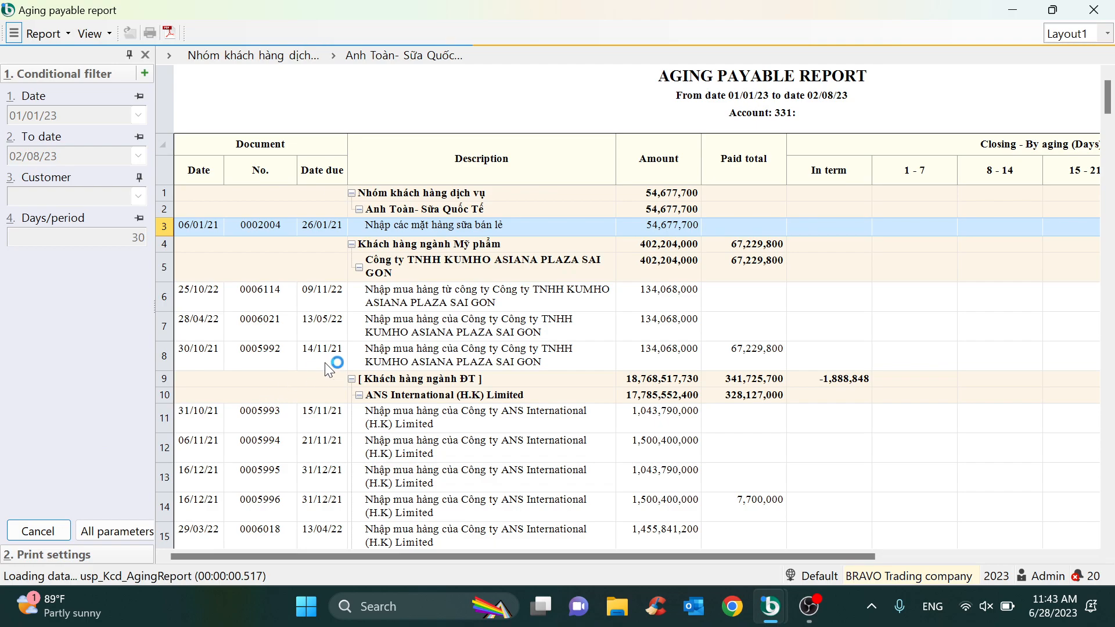
Step: Examine the > 90 aging amount and the out-of-term days of several documents, and close the aging payable report
{"action": "left_click_drag", "start_coordinate": [788, 556], "coordinate": [1007, 538]}
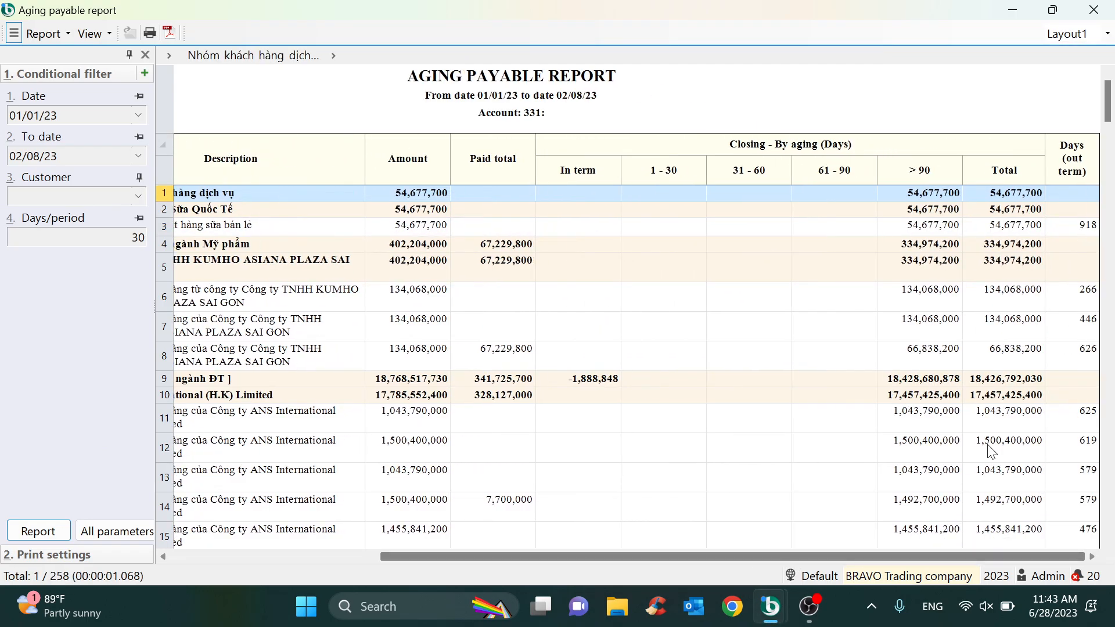
{"action": "left_click", "coordinate": [924, 227]}
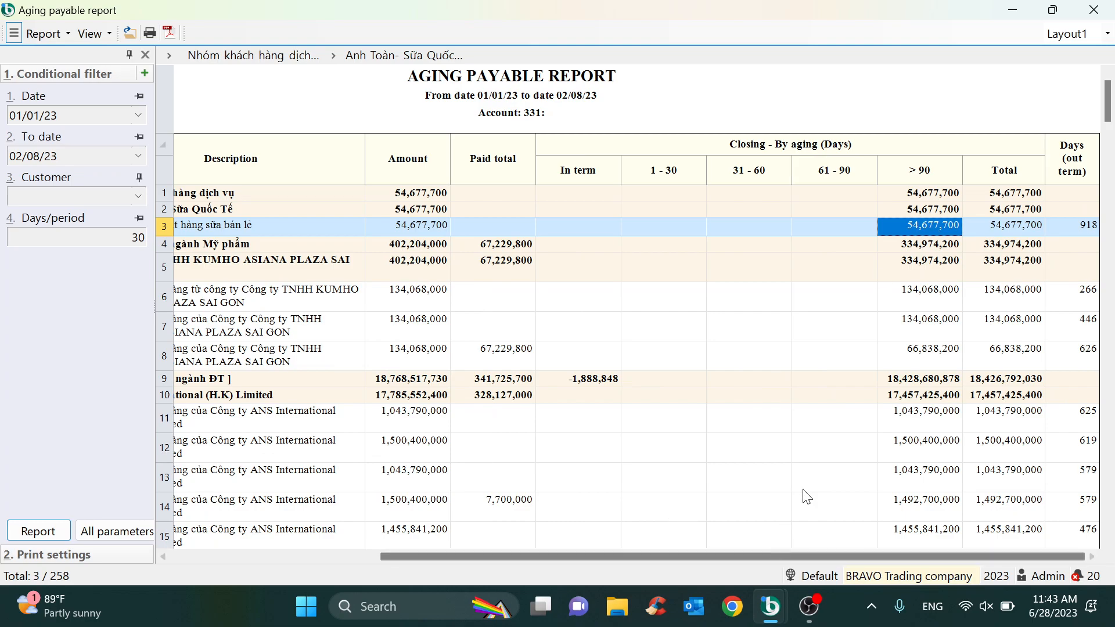
{"action": "left_click", "coordinate": [1078, 168]}
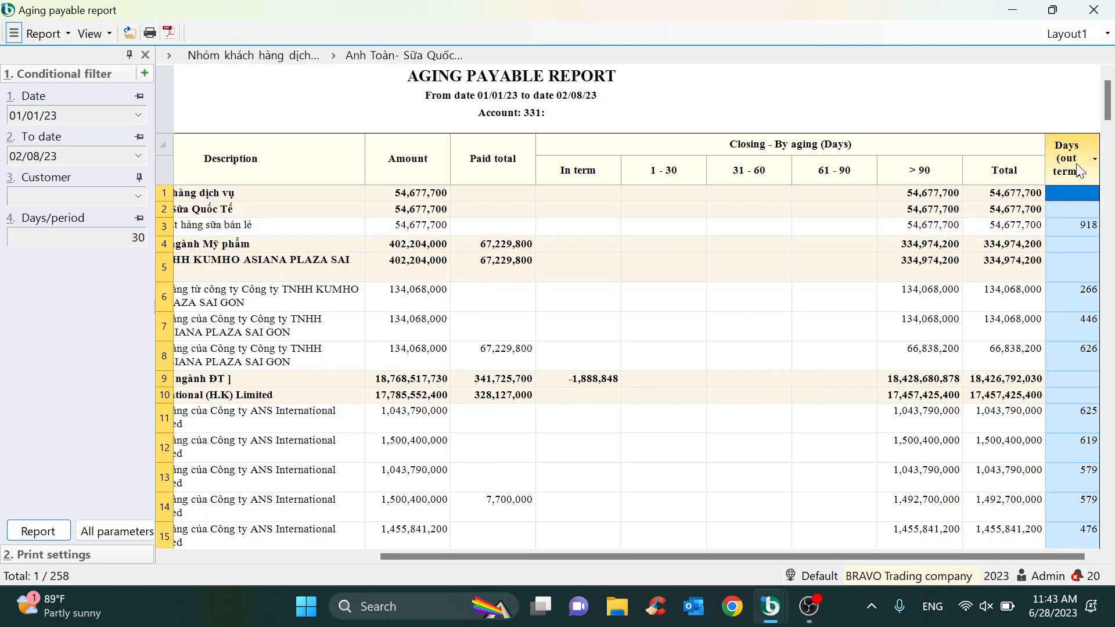
{"action": "left_click", "coordinate": [1081, 228]}
{"action": "left_click", "coordinate": [1083, 304]}
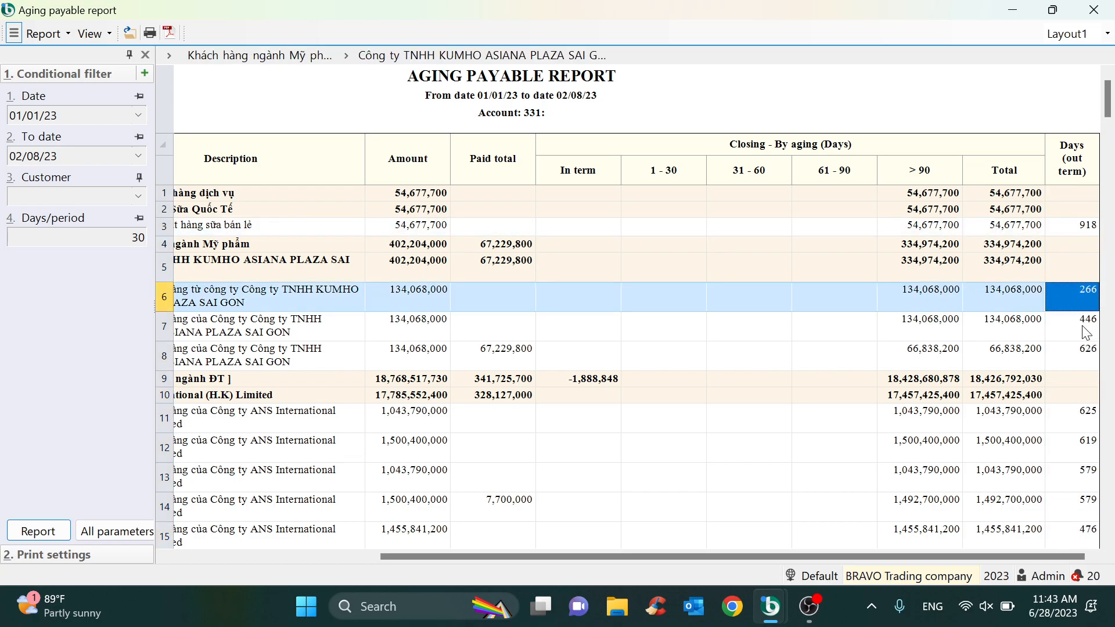
{"action": "left_click", "coordinate": [1079, 360]}
{"action": "scroll", "coordinate": [867, 572], "scroll_direction": "left", "scroll_amount": 1}
{"action": "left_click_drag", "start_coordinate": [866, 566], "coordinate": [619, 572]}
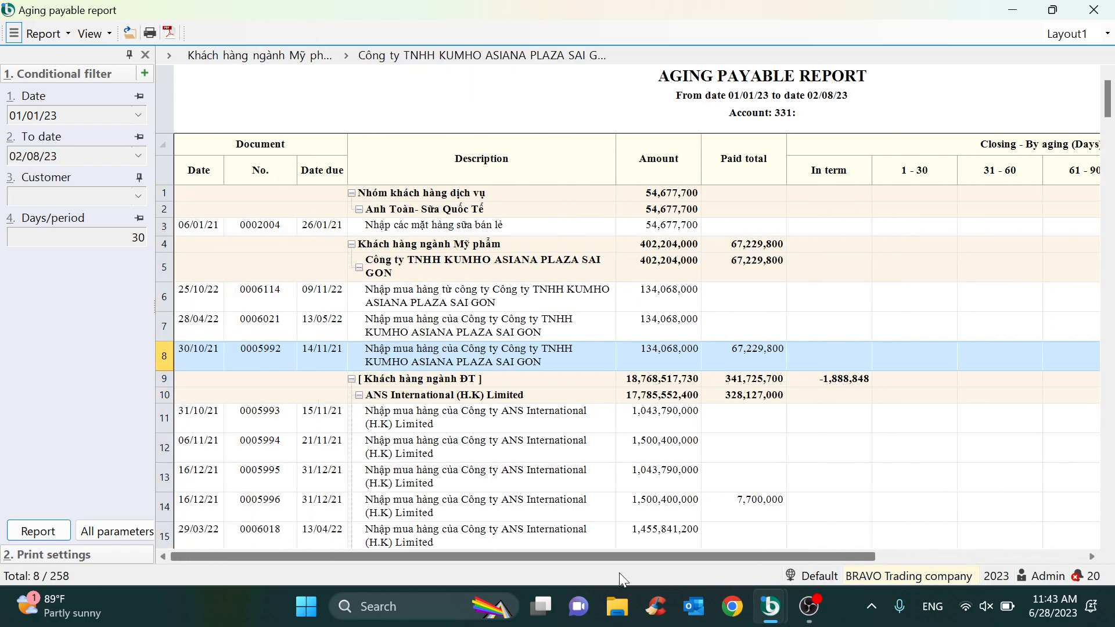
{"action": "left_click", "coordinate": [1112, 8]}
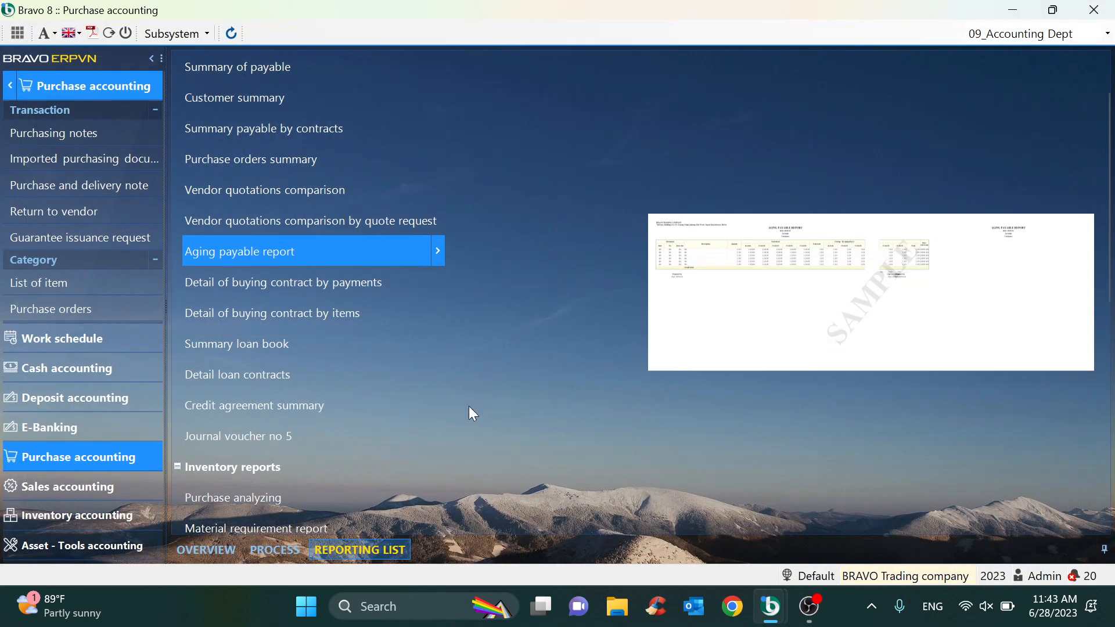
Step: Review the list of accounting modules and the purchase process diagram, and open the Sales accounting process
{"action": "left_click", "coordinate": [10, 84]}
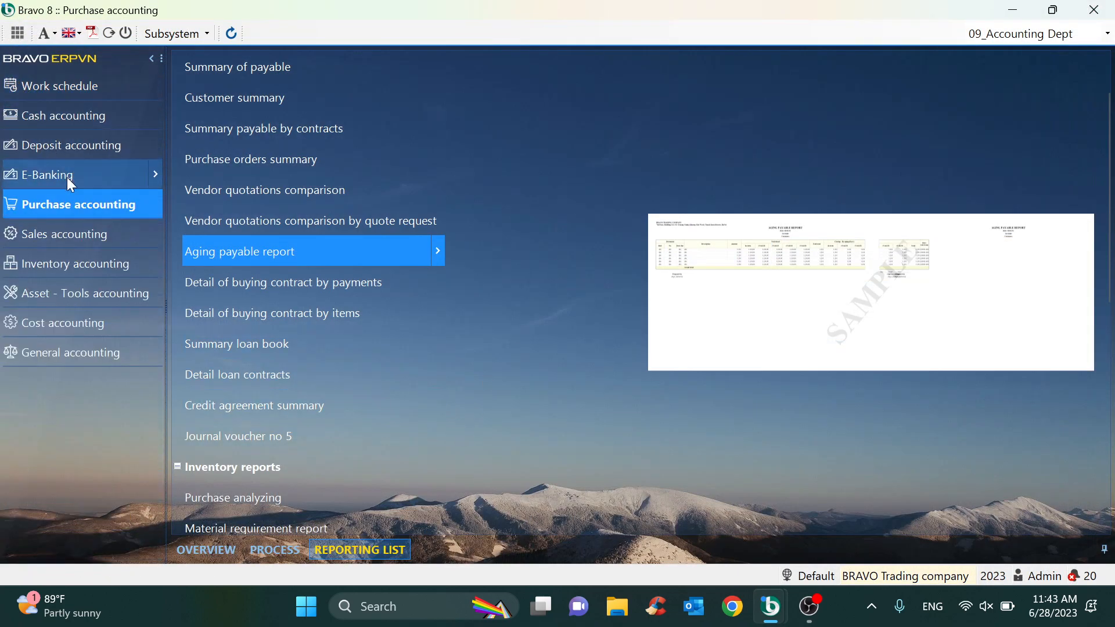
{"action": "left_click", "coordinate": [275, 550]}
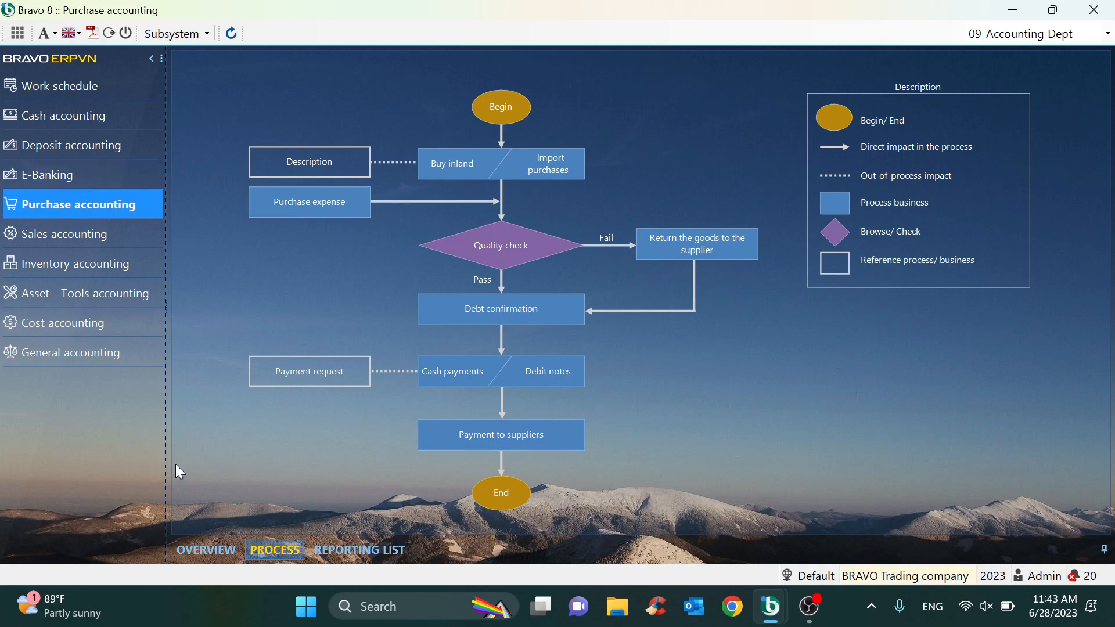
{"action": "left_click", "coordinate": [89, 237]}
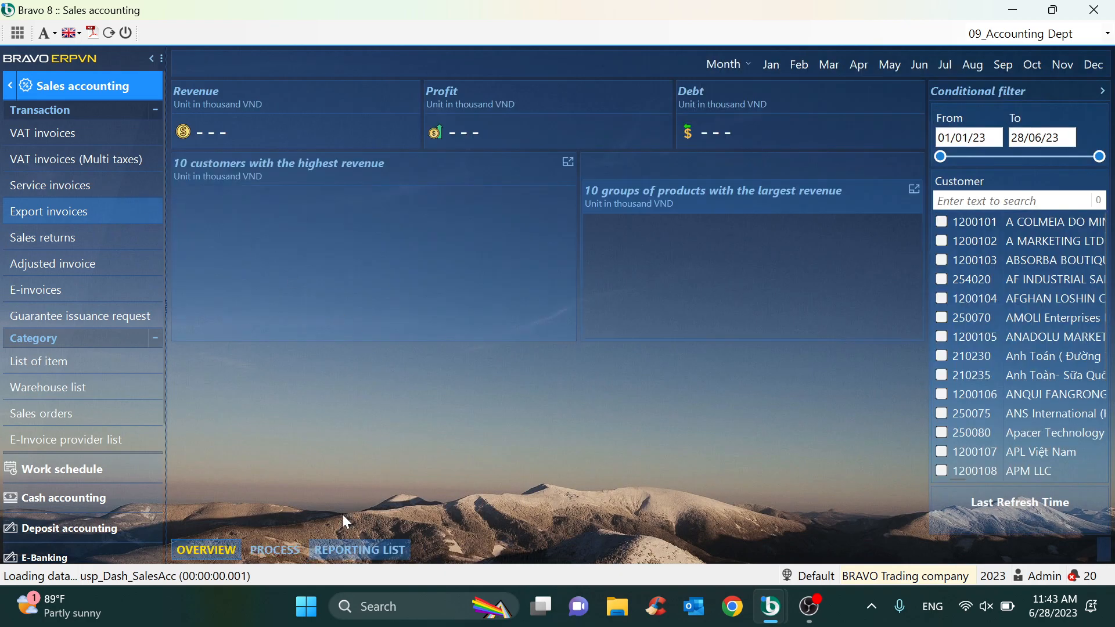
{"action": "left_click", "coordinate": [284, 552]}
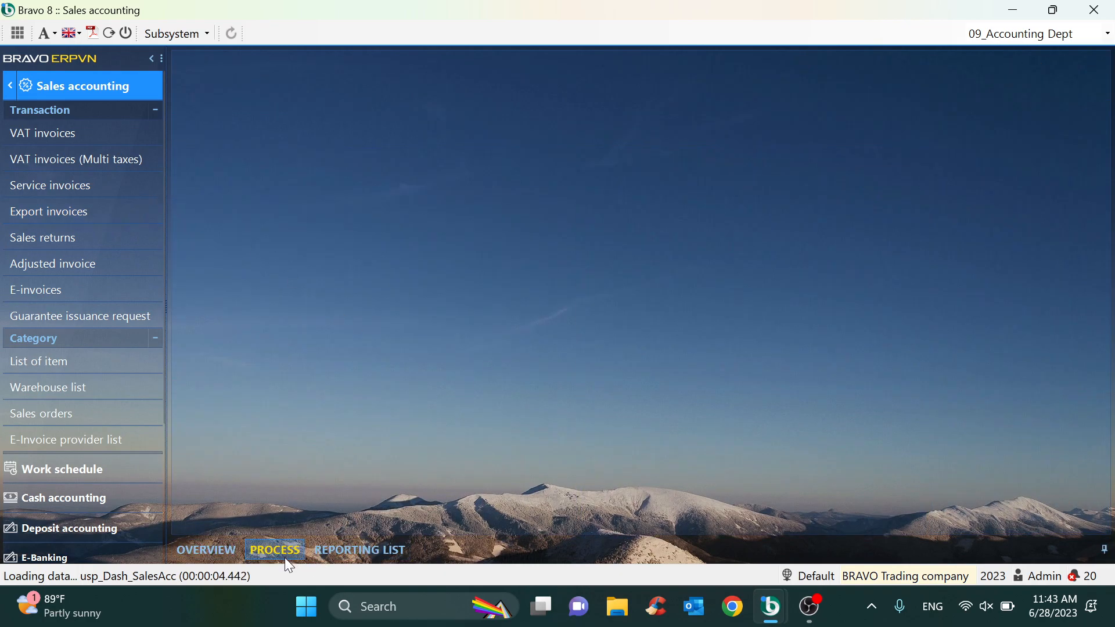
Step: Examine the E-Invoice operations for Service invoices and VAT invoices (Multi taxes), and select the multi-tax invoice dated 20/12/23
{"action": "left_click", "coordinate": [75, 132]}
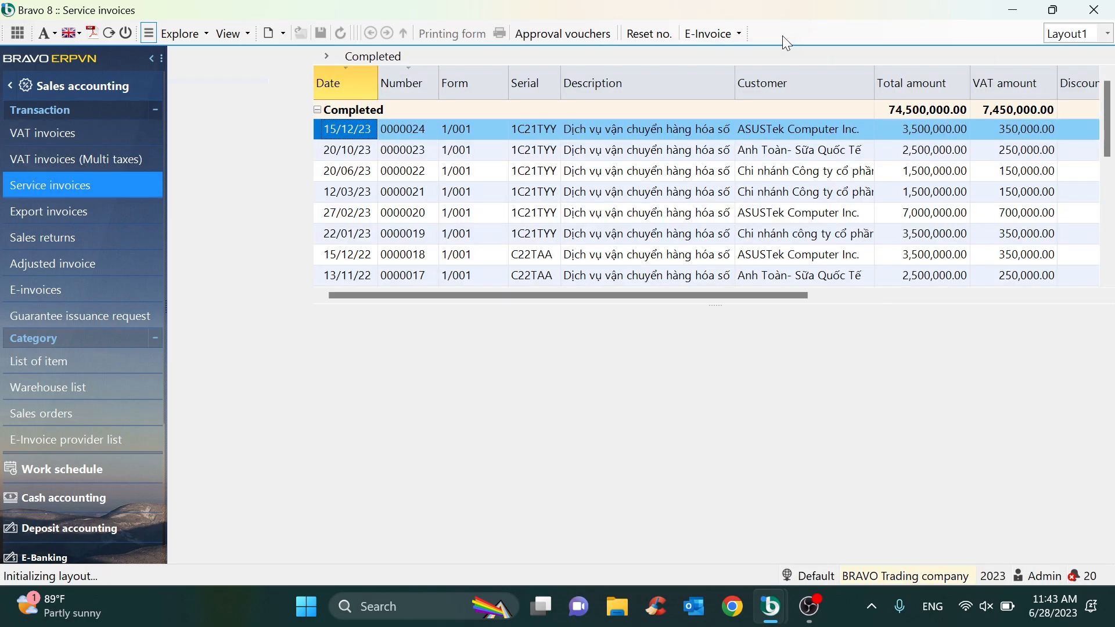
{"action": "left_click", "coordinate": [713, 34]}
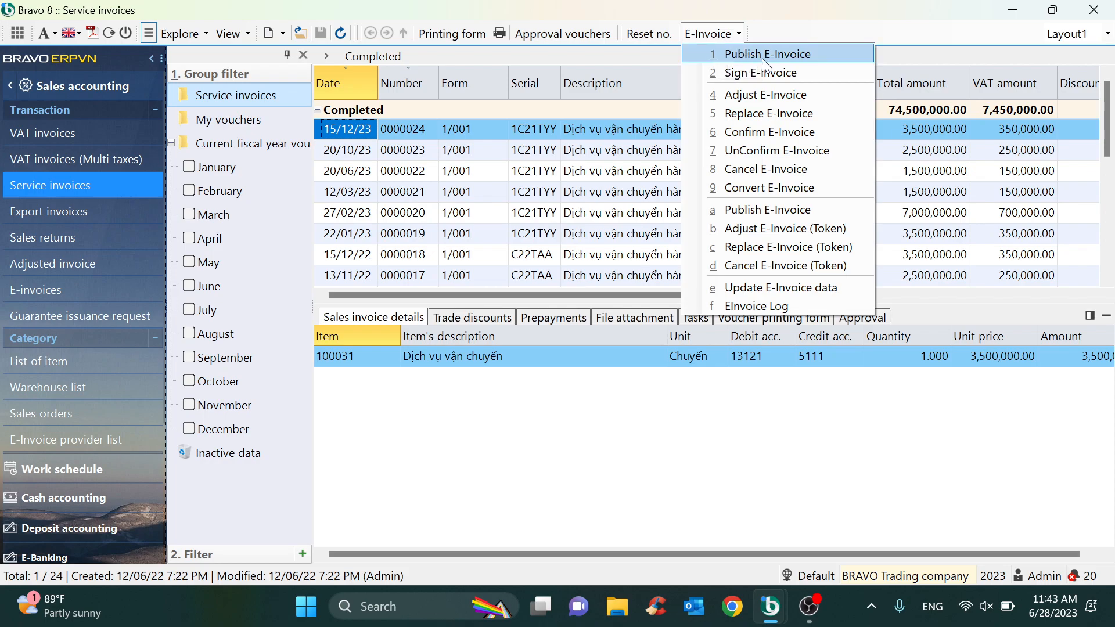
{"action": "left_click", "coordinate": [92, 158]}
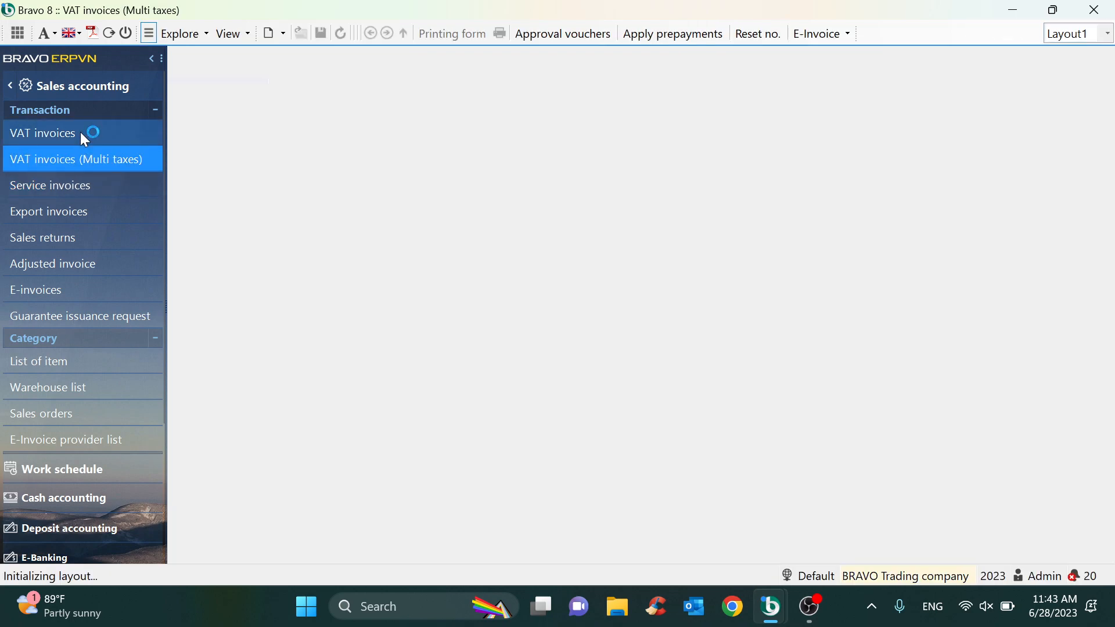
{"action": "left_click", "coordinate": [818, 35]}
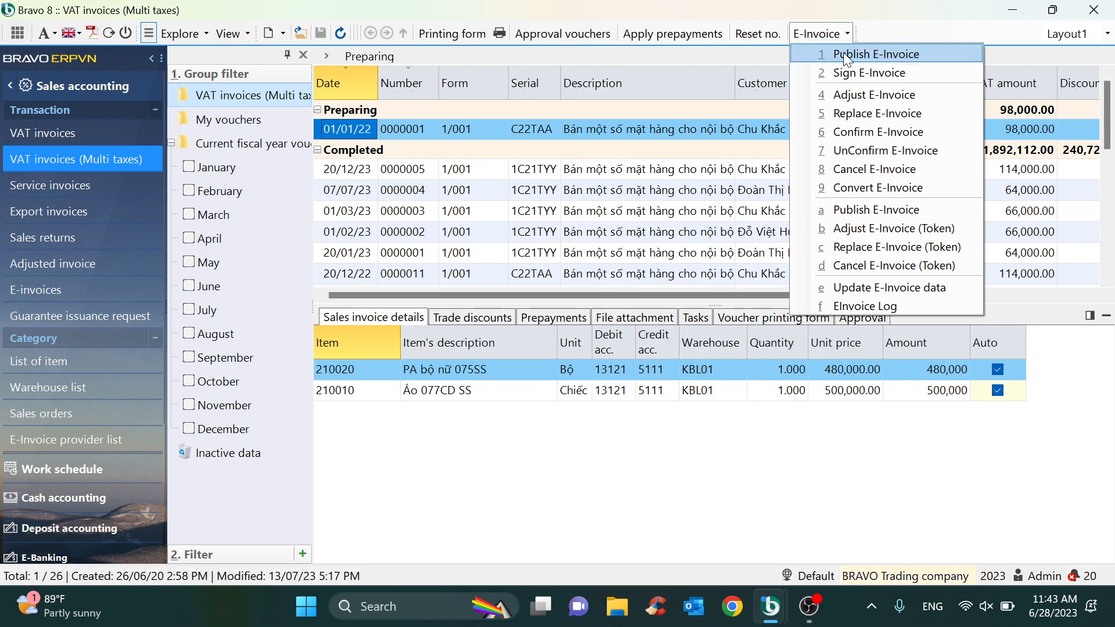
{"action": "left_click", "coordinate": [603, 169]}
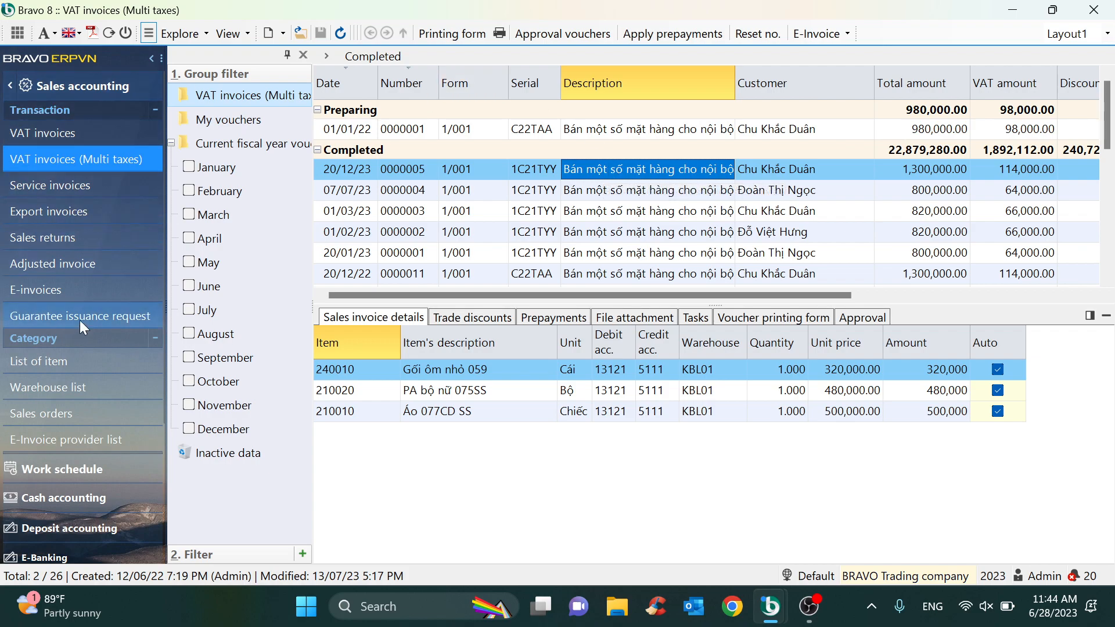
Step: Return from the invoices to the Sales accounting process diagram and open the module's reporting list
{"action": "scroll", "coordinate": [88, 367], "scroll_direction": "down", "scroll_amount": 3}
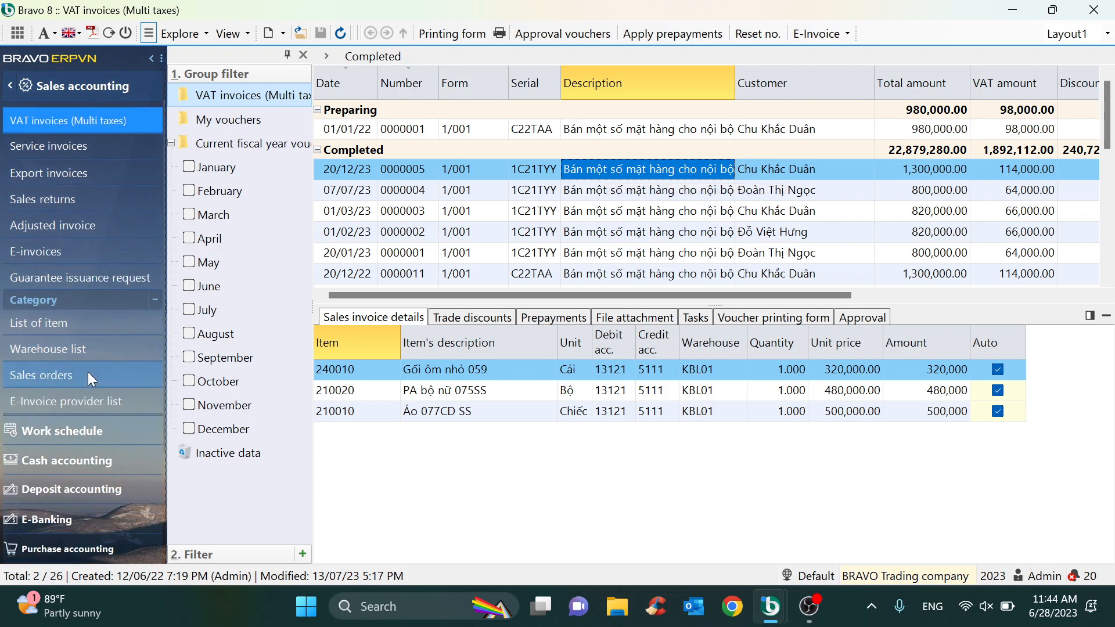
{"action": "left_click", "coordinate": [95, 87]}
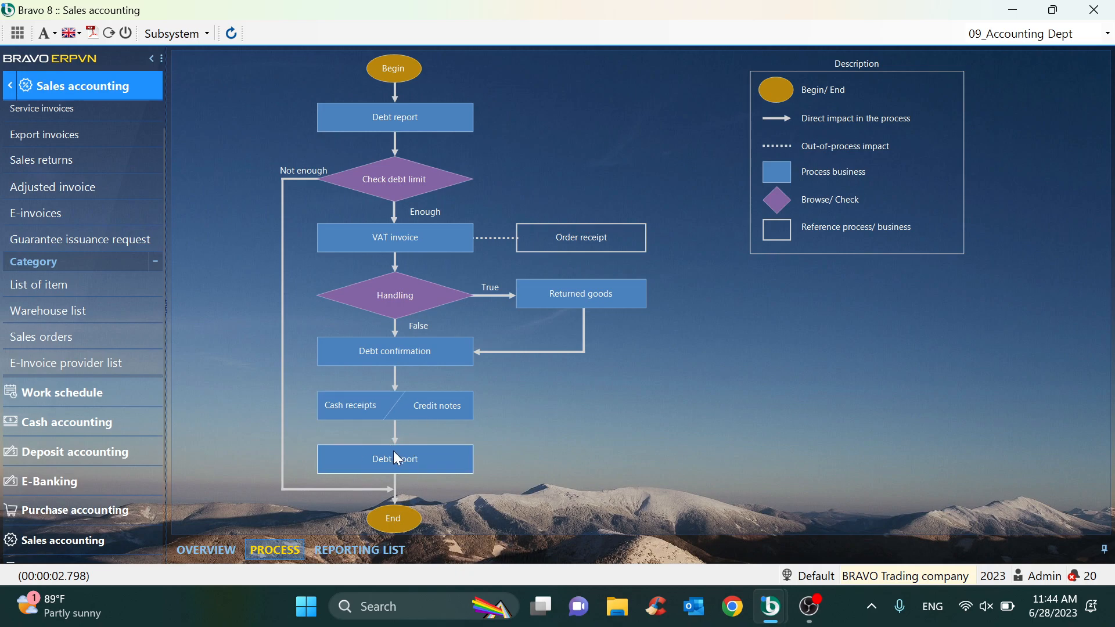
{"action": "left_click", "coordinate": [350, 552]}
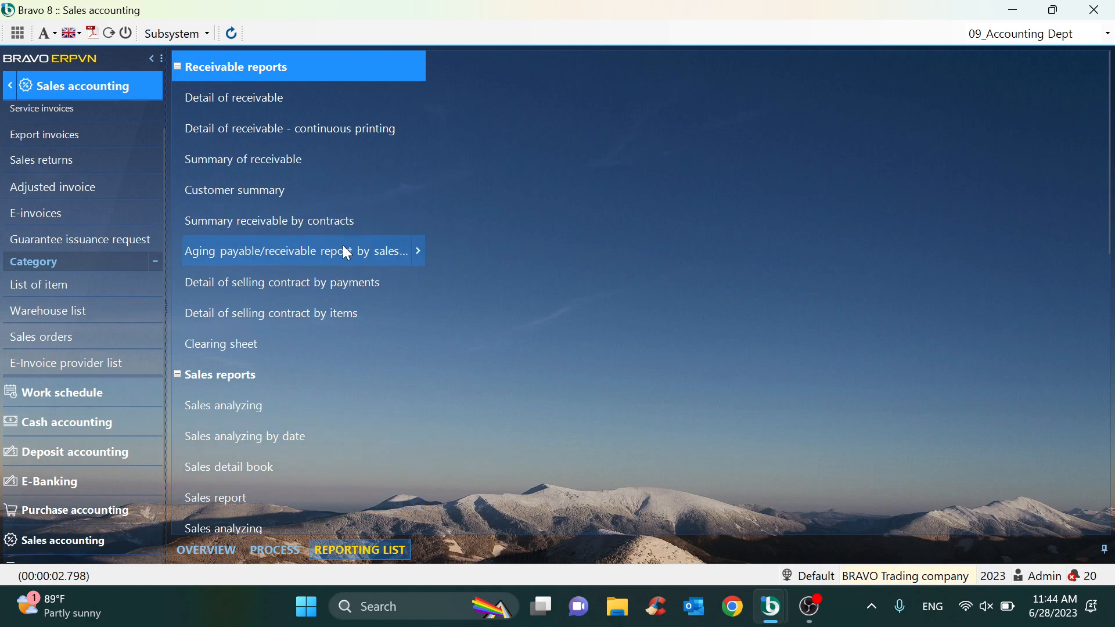
Step: Run the Aging payable/receivable report by sales rep for 28/06/23 from its full parameter form, in a maximized window
{"action": "left_click", "coordinate": [389, 259]}
{"action": "left_click", "coordinate": [418, 255]}
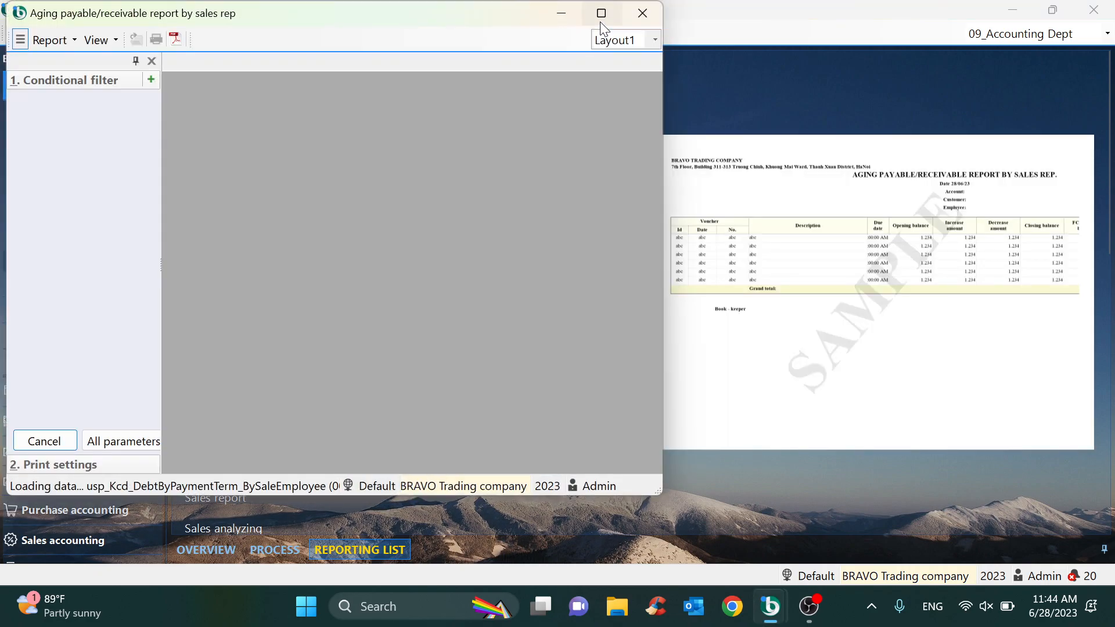
{"action": "left_click", "coordinate": [601, 21]}
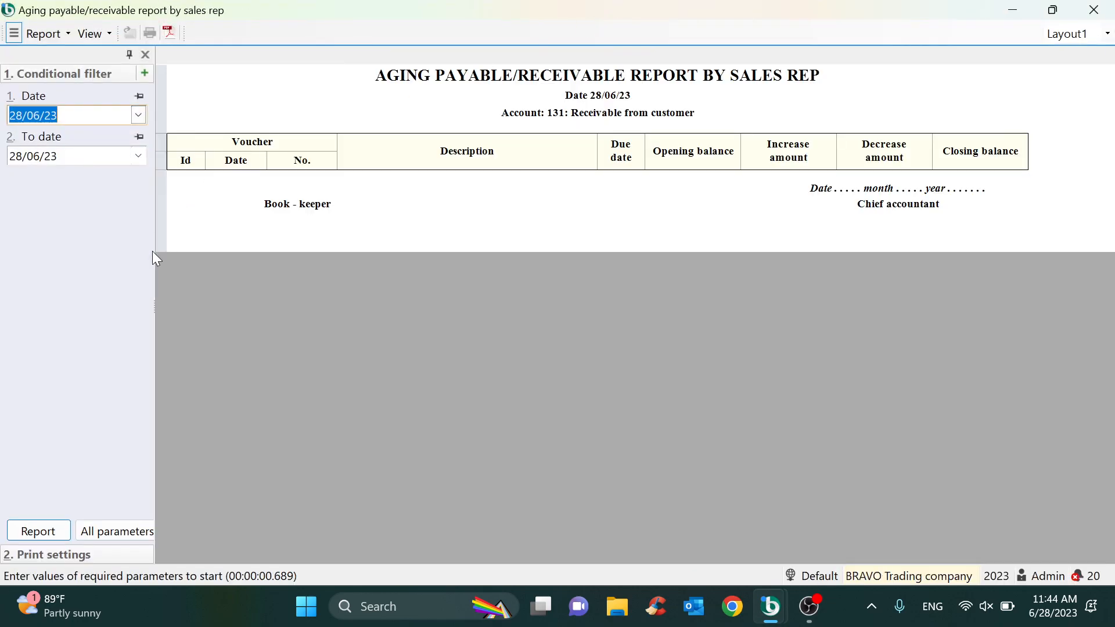
{"action": "left_click", "coordinate": [135, 533]}
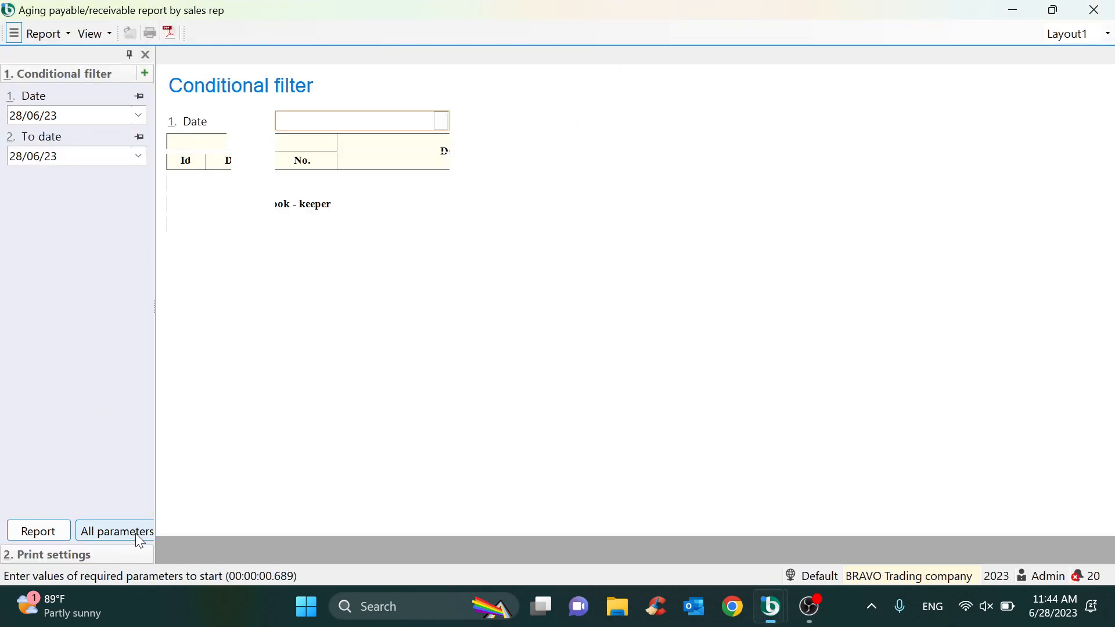
{"action": "left_click", "coordinate": [183, 550]}
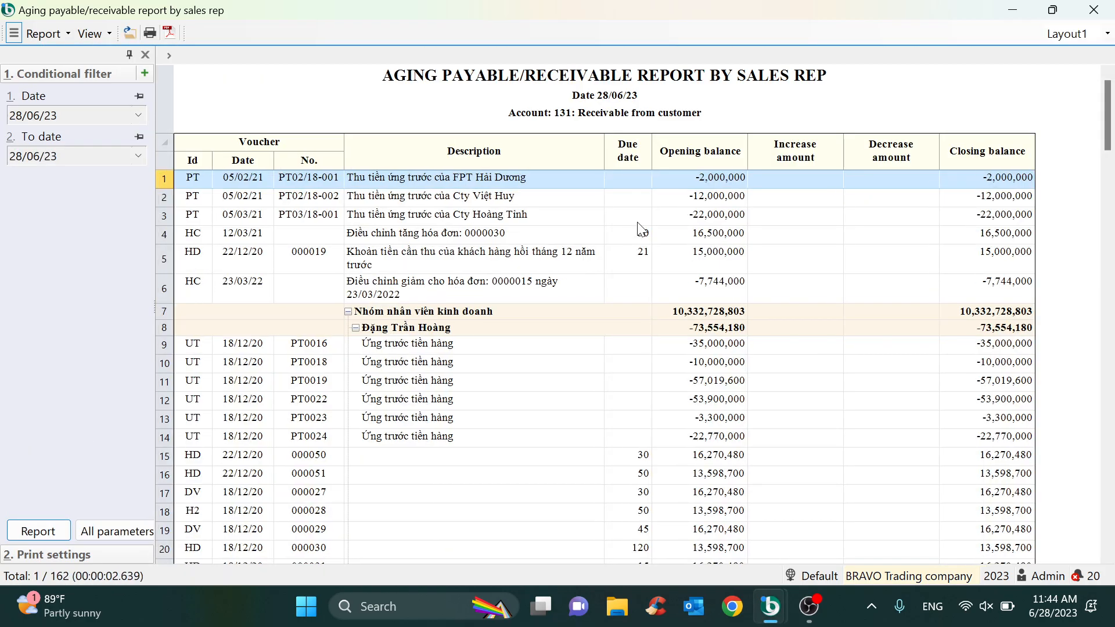
Step: Examine the opening balances of the vouchers grouped by sales rep, and close the aging report
{"action": "left_click", "coordinate": [690, 203]}
{"action": "left_click", "coordinate": [700, 386]}
{"action": "scroll", "coordinate": [706, 421], "scroll_direction": "down", "scroll_amount": 3}
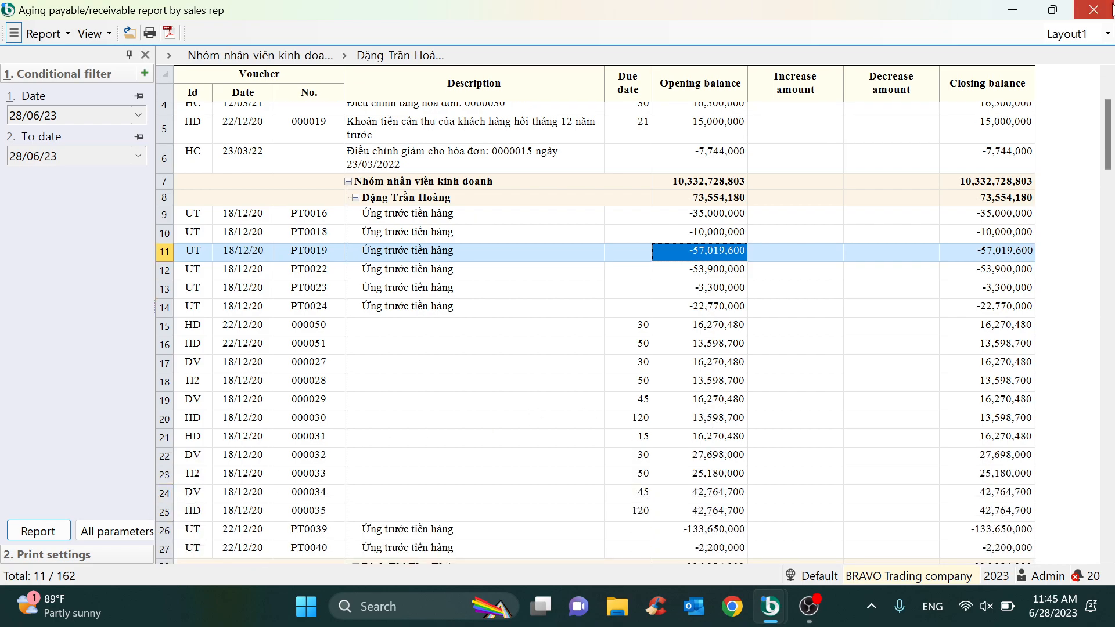
{"action": "left_click", "coordinate": [1093, 10]}
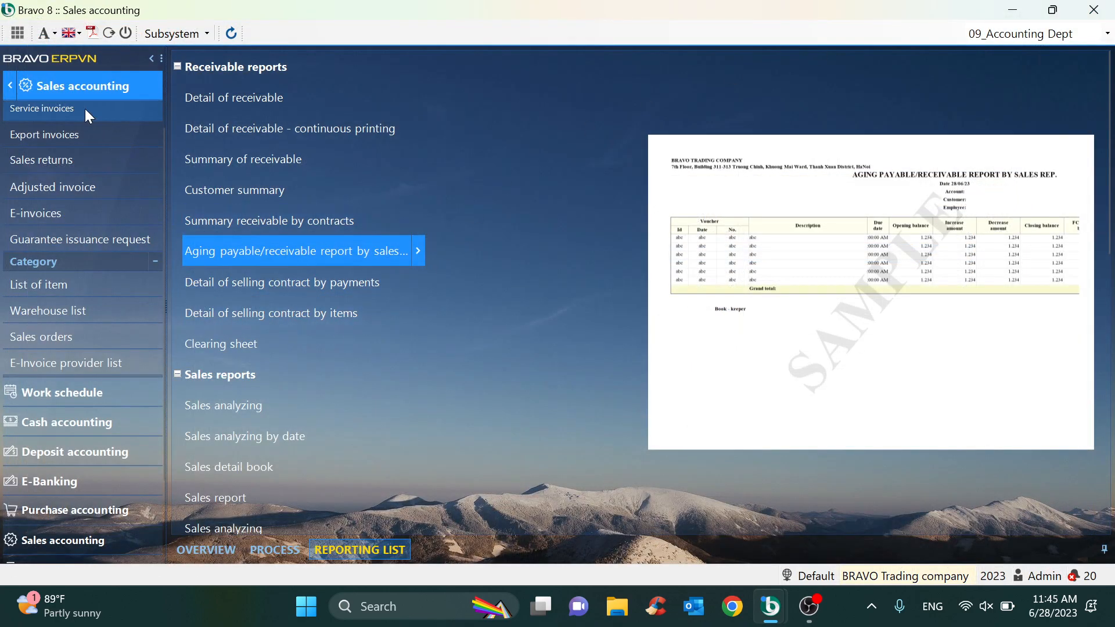
Step: Switch from Sales accounting to Inventory accounting and review the inventory management process diagram
{"action": "left_click", "coordinate": [10, 86]}
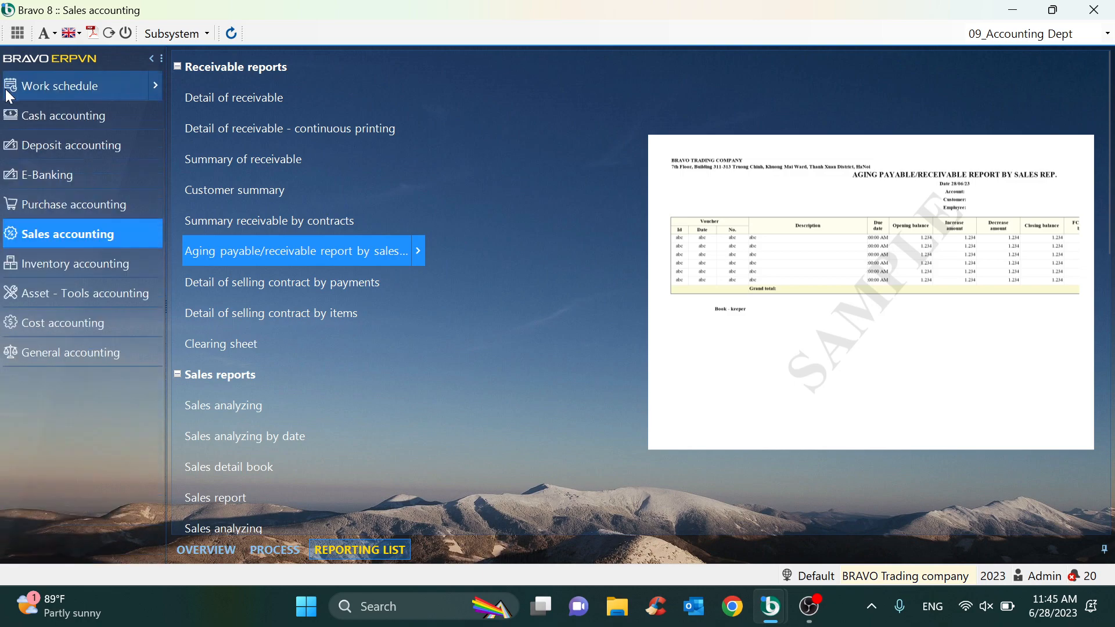
{"action": "left_click", "coordinate": [92, 270]}
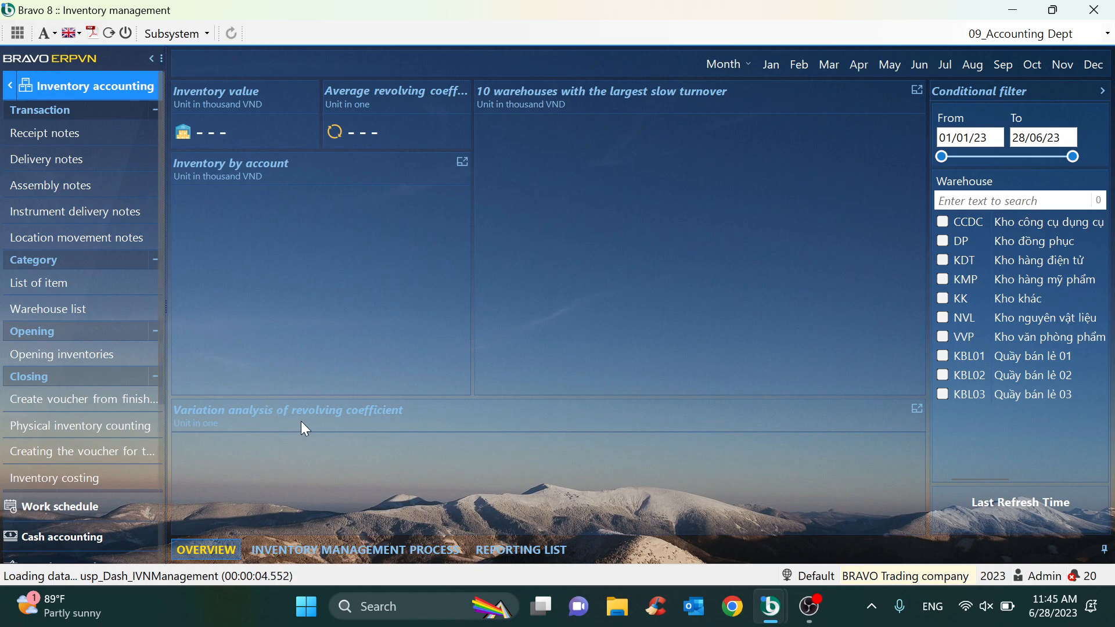
{"action": "left_click", "coordinate": [360, 557]}
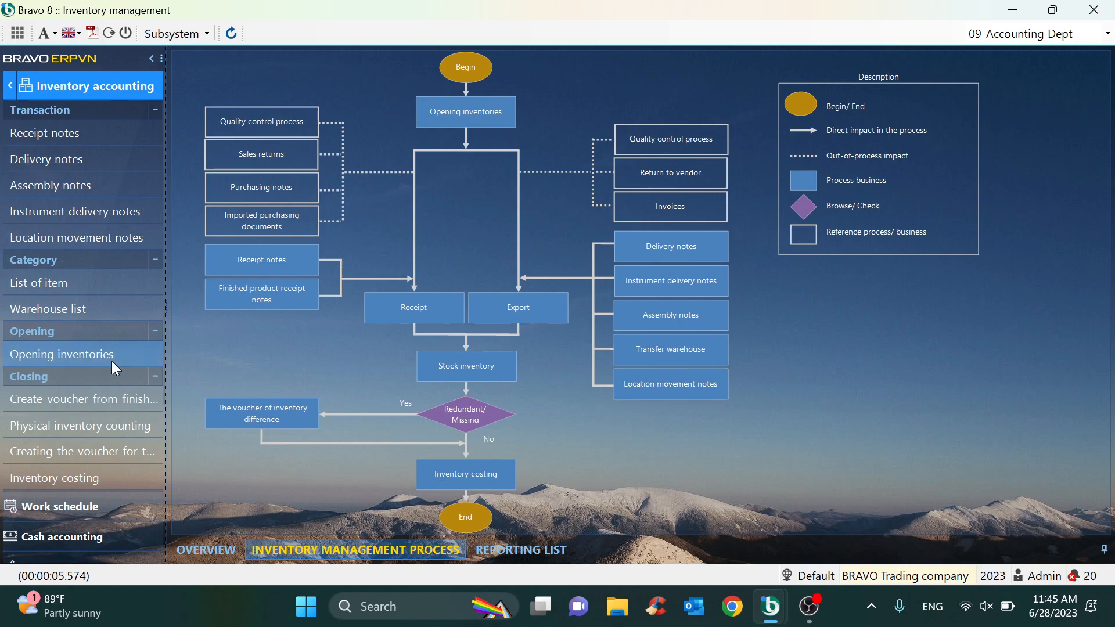
Step: Switch to Cost accounting and open the declaration of accounts in product costing
{"action": "left_click", "coordinate": [10, 86]}
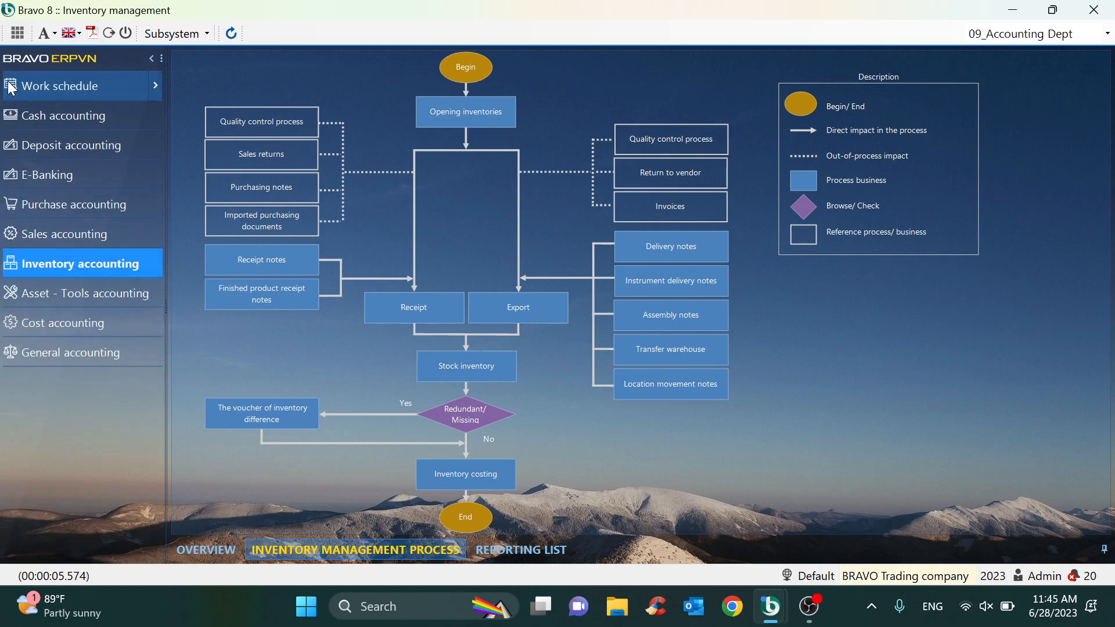
{"action": "left_click", "coordinate": [71, 329]}
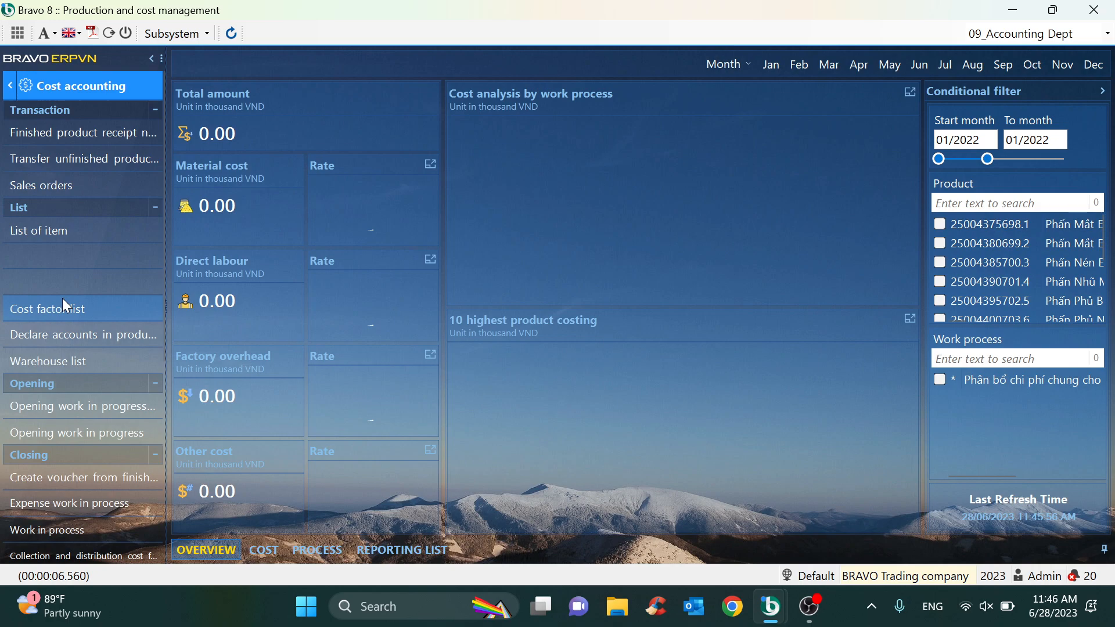
{"action": "left_click", "coordinate": [69, 339]}
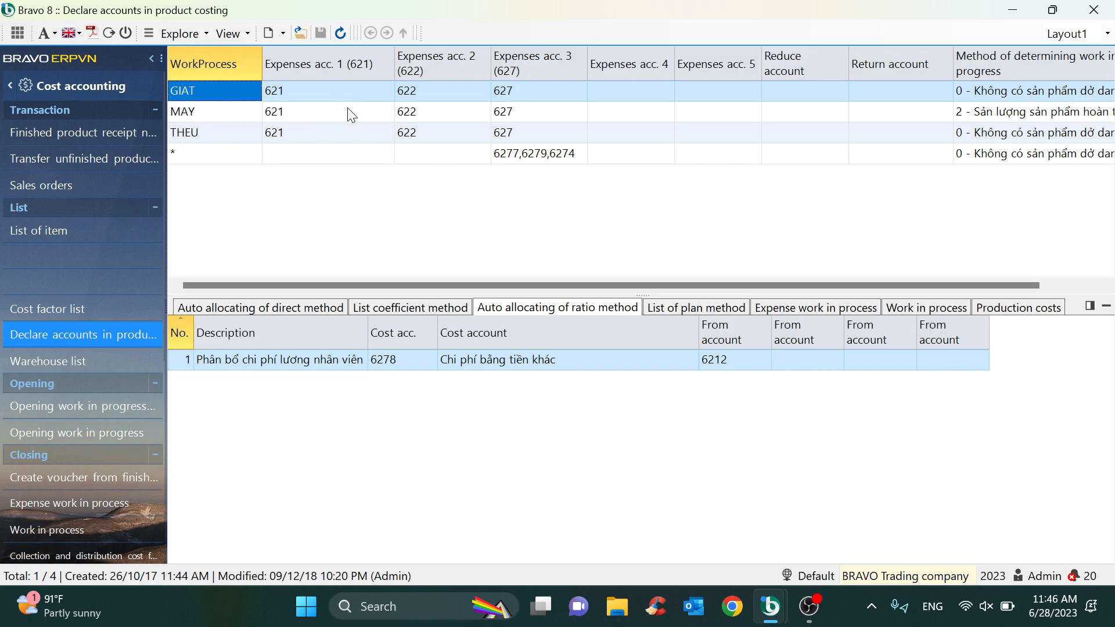
Step: Examine the three expense accounts of the MAY work process and its ratio, coefficient and direct allocation methods
{"action": "left_click", "coordinate": [327, 108]}
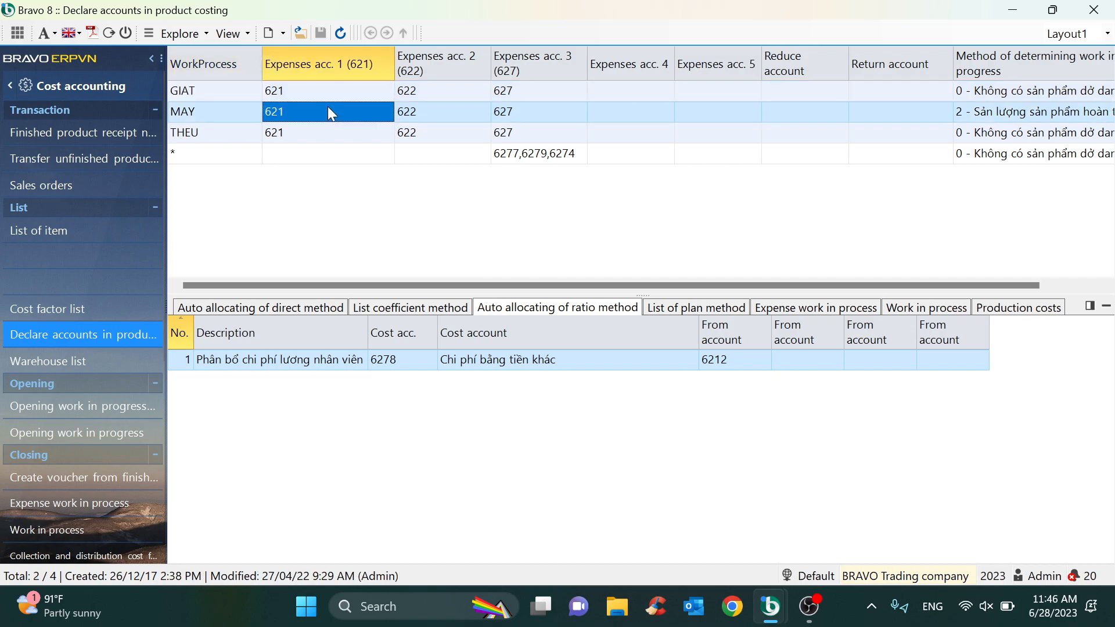
{"action": "left_click", "coordinate": [444, 115]}
{"action": "left_click", "coordinate": [557, 112]}
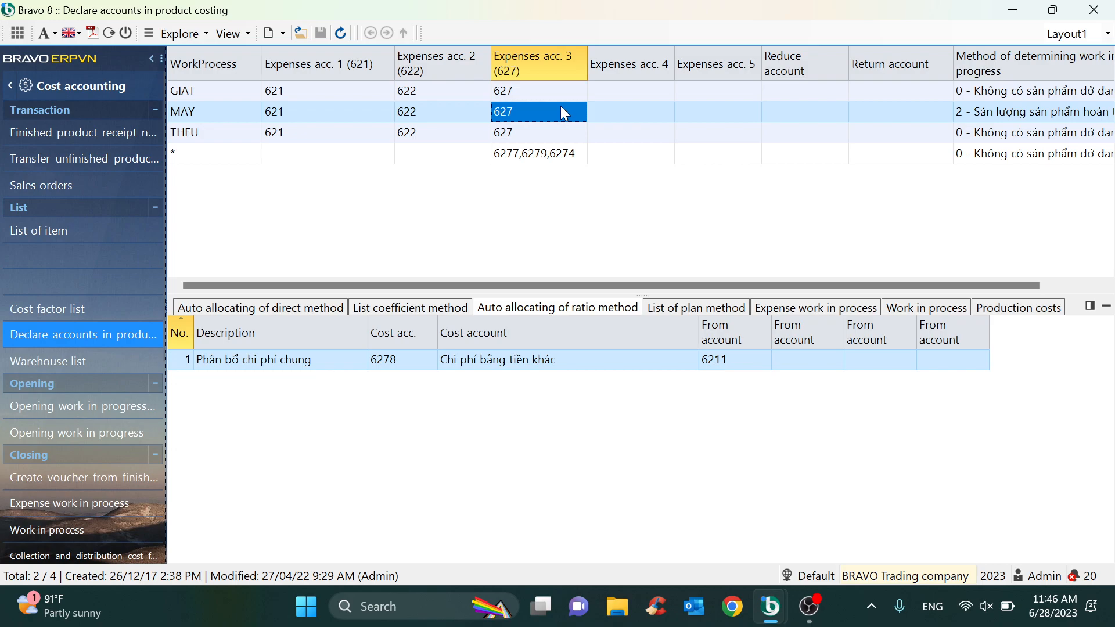
{"action": "left_click", "coordinate": [388, 351]}
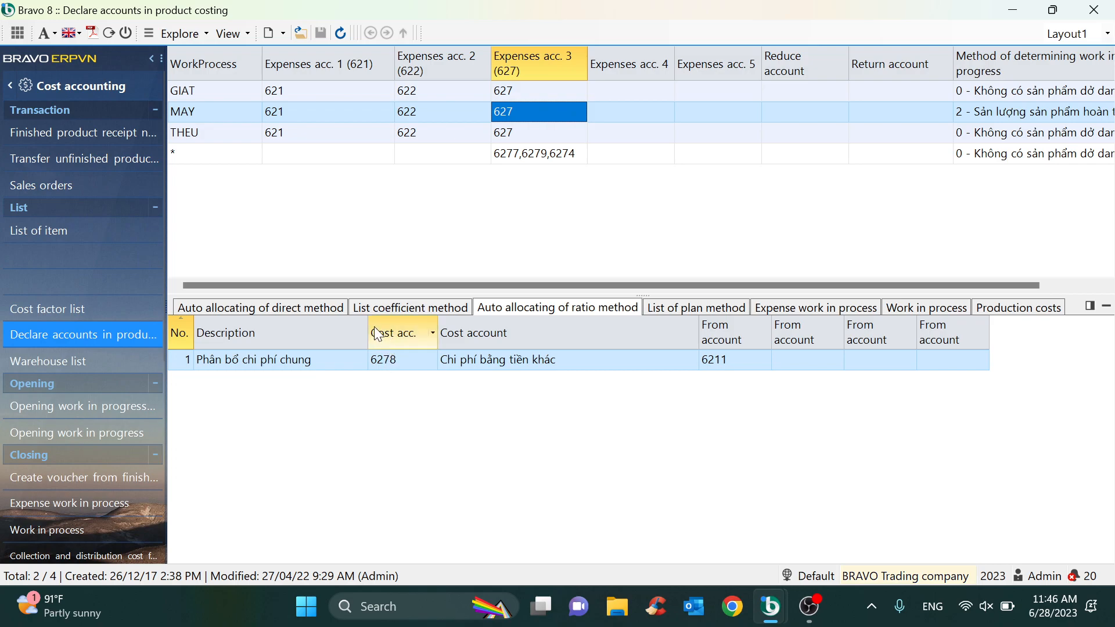
{"action": "left_click", "coordinate": [405, 313]}
{"action": "left_click", "coordinate": [293, 309]}
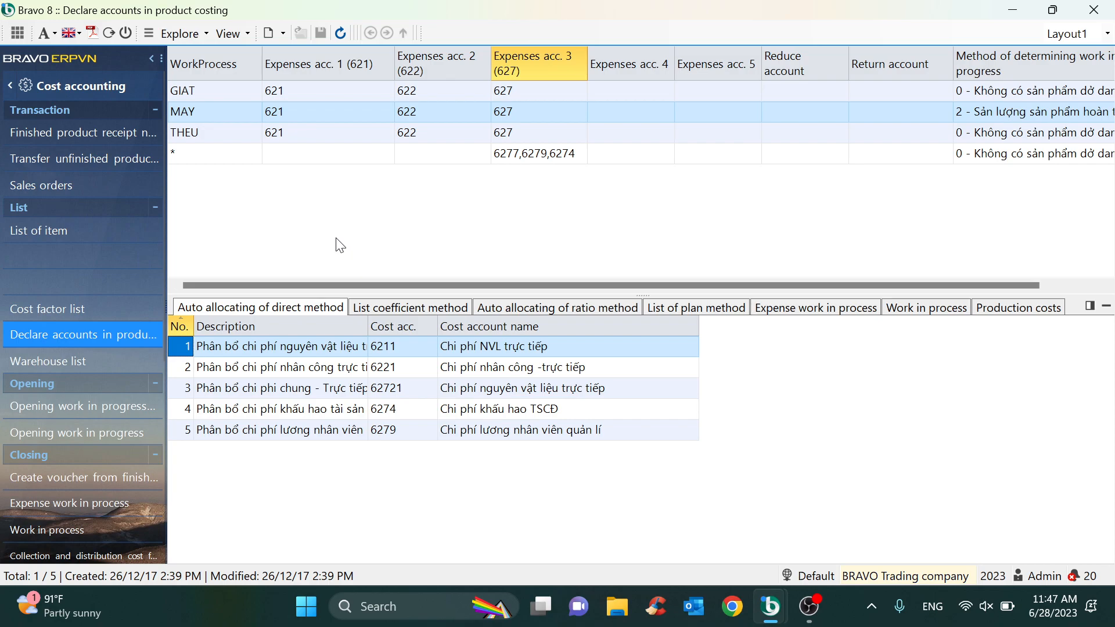
Step: Start product costing for month 04/2023 and work process MAY, and advance through finished product determination to saving the unfinished factor
{"action": "scroll", "coordinate": [43, 433], "scroll_direction": "down", "scroll_amount": 3}
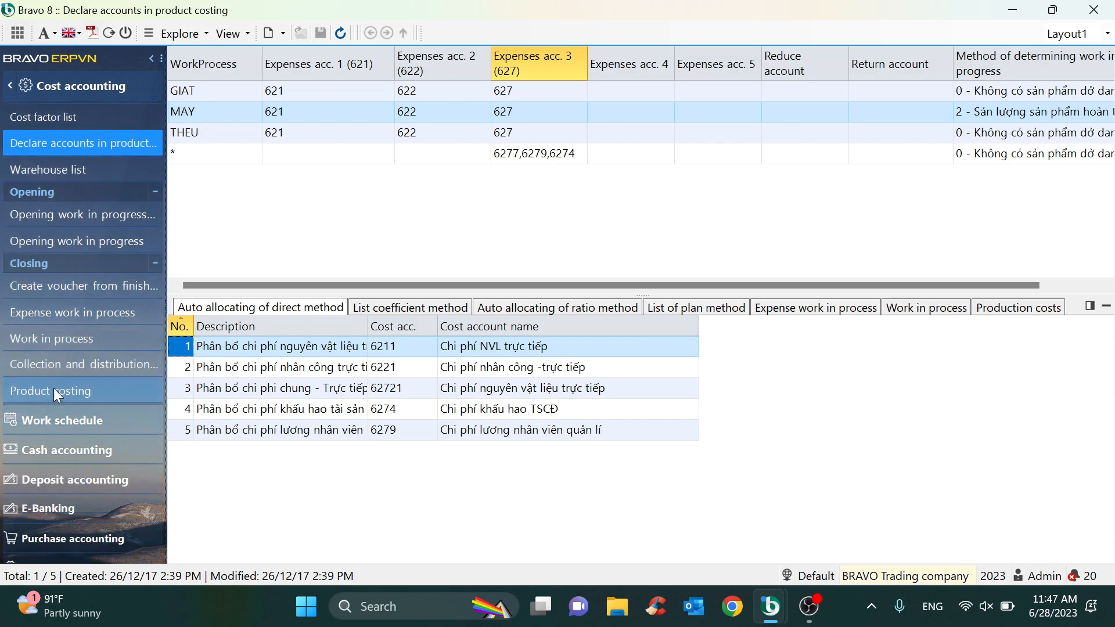
{"action": "left_click", "coordinate": [58, 391]}
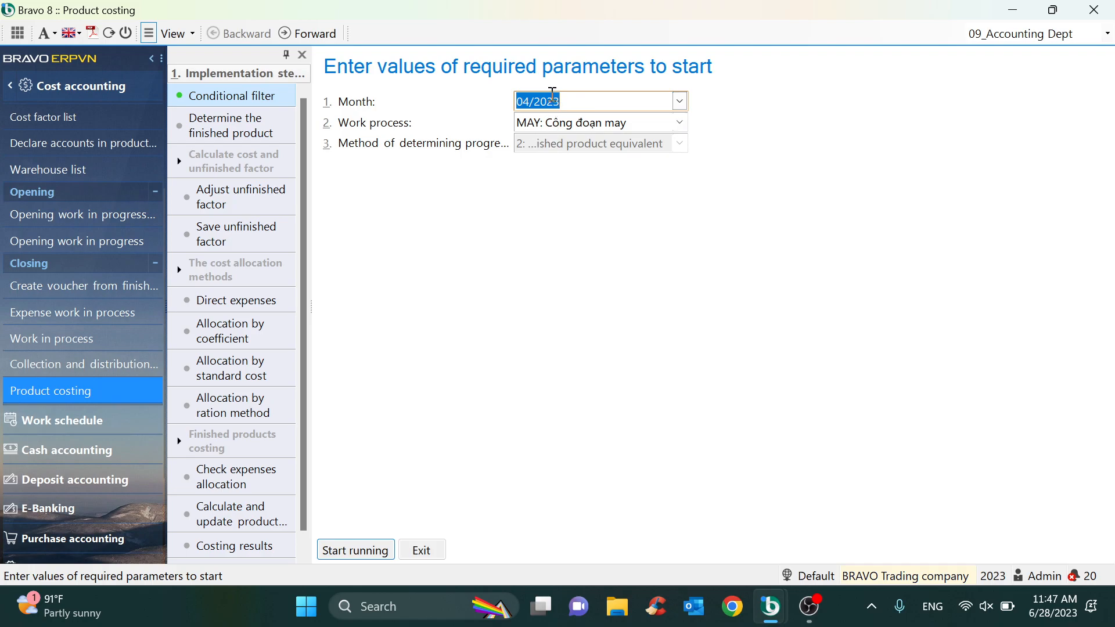
{"action": "left_click", "coordinate": [369, 550]}
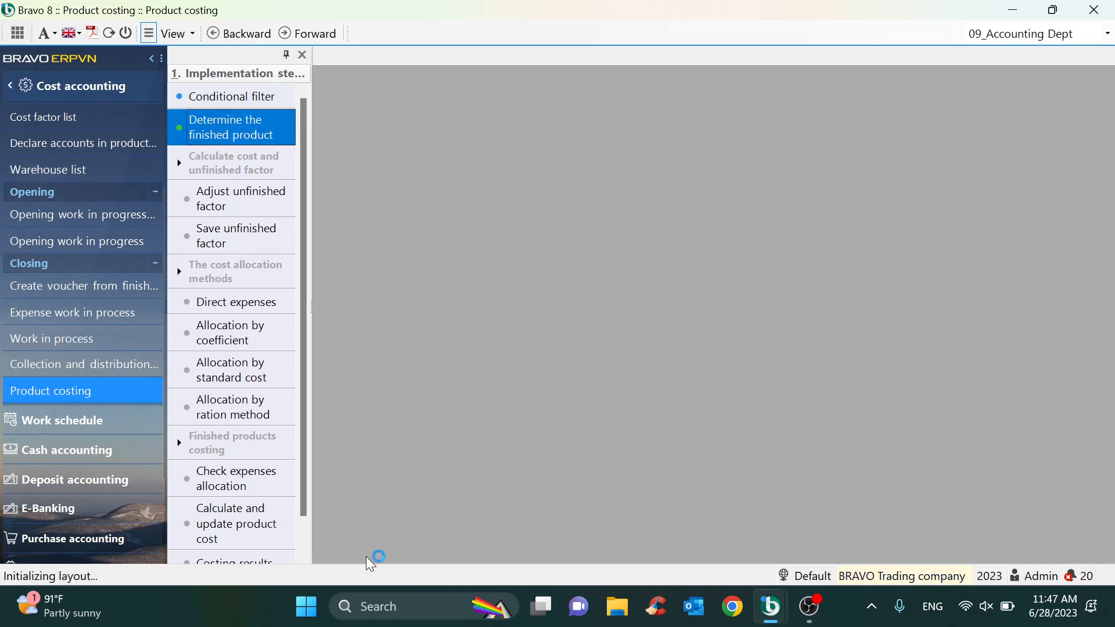
{"action": "left_click", "coordinate": [323, 35]}
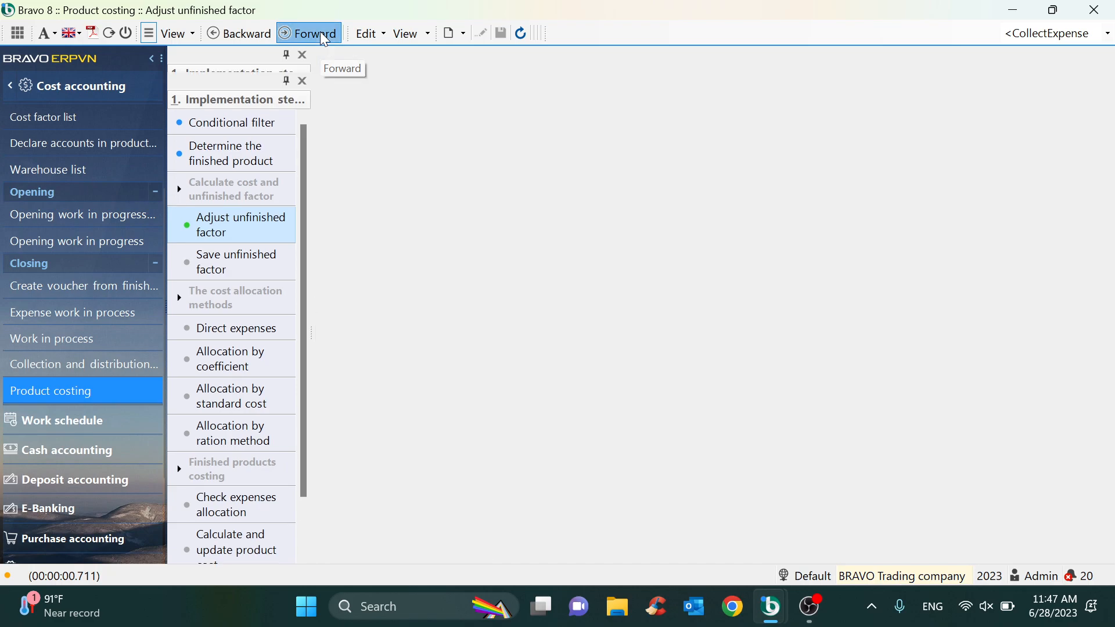
{"action": "left_click", "coordinate": [324, 37]}
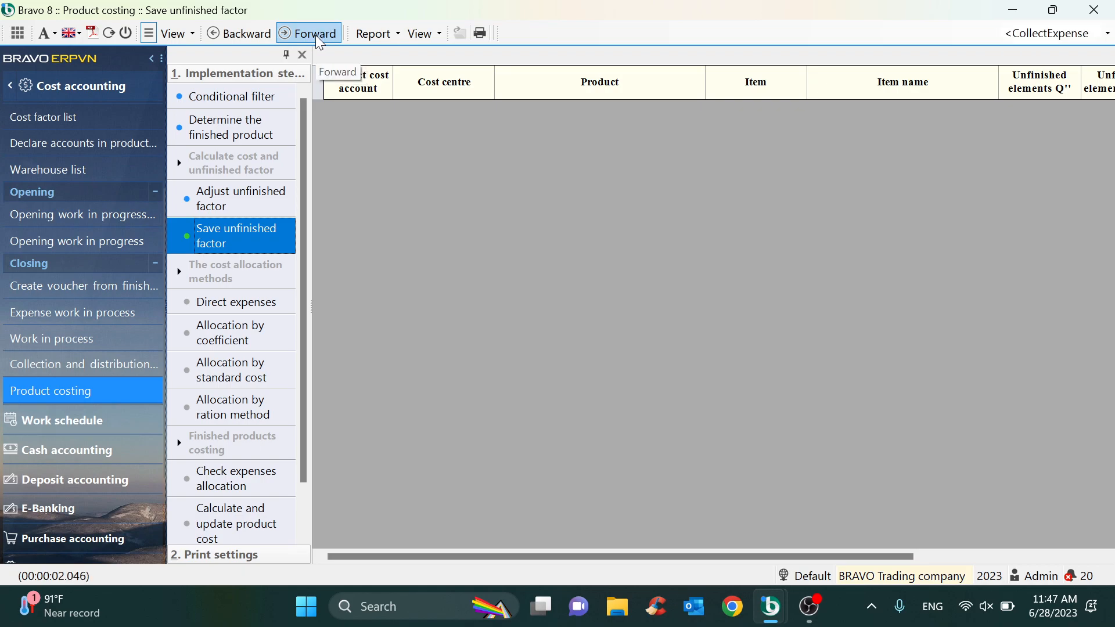
Step: Run the cost allocation stages for direct expenses, coefficient, standard cost and ration method
{"action": "left_click", "coordinate": [317, 37]}
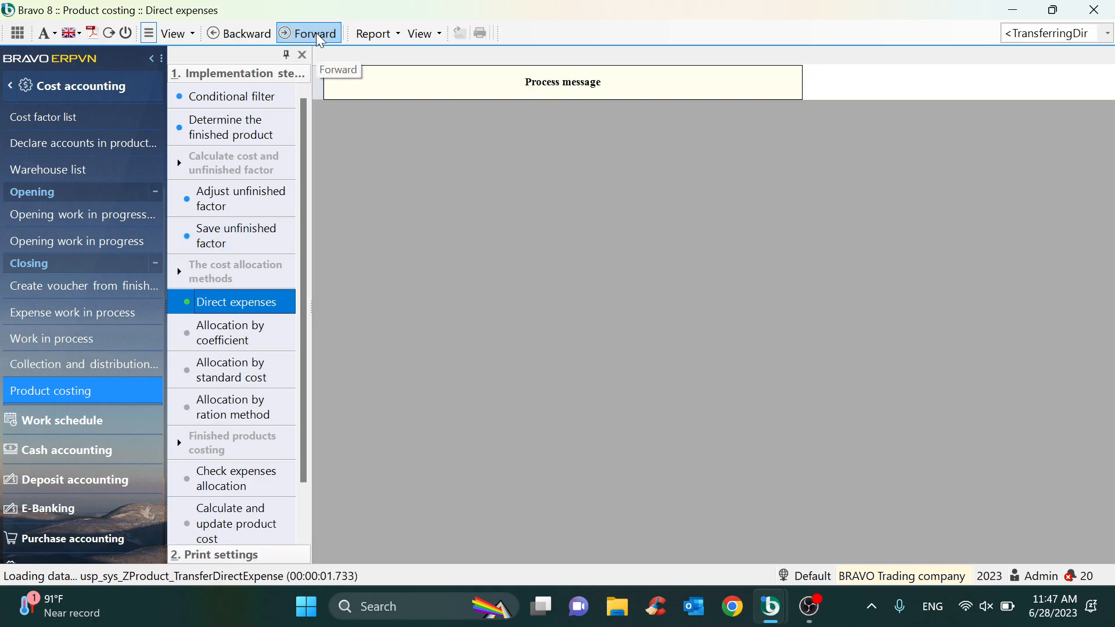
{"action": "left_click", "coordinate": [316, 33]}
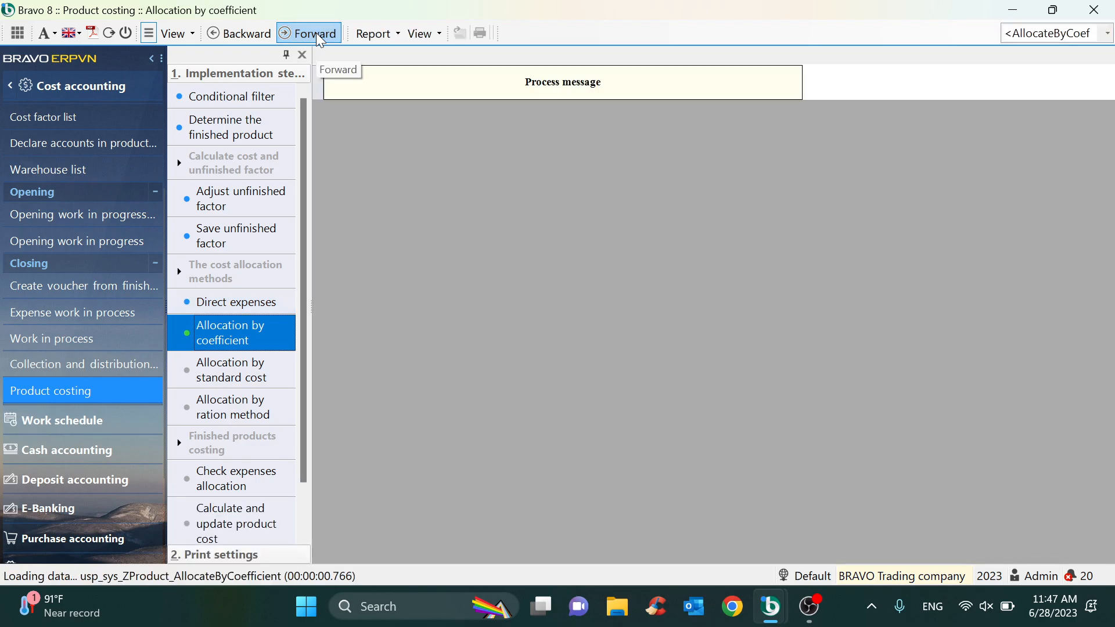
{"action": "left_click", "coordinate": [316, 32]}
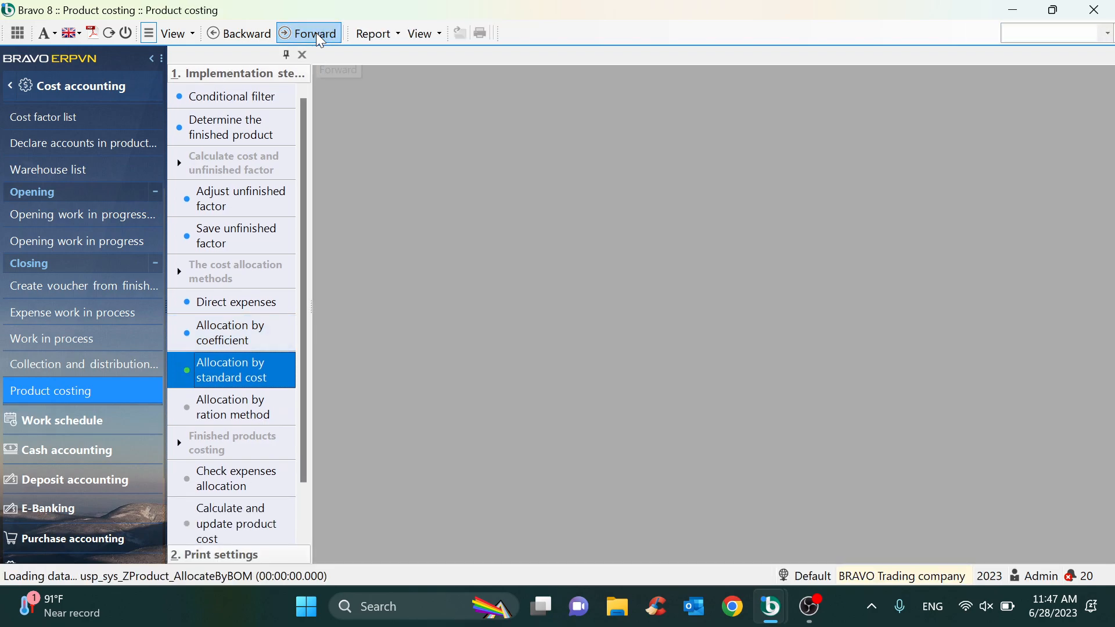
{"action": "left_click", "coordinate": [319, 39]}
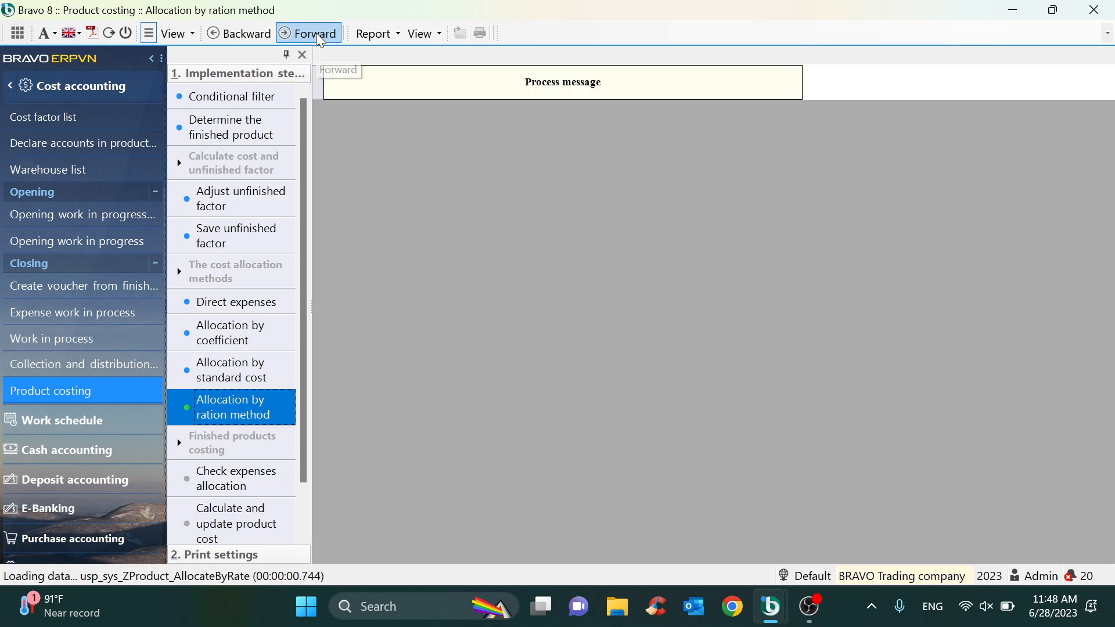
Step: Check the expenses allocation, calculate and update the product cost, and bring up the costing results
{"action": "left_click", "coordinate": [317, 34]}
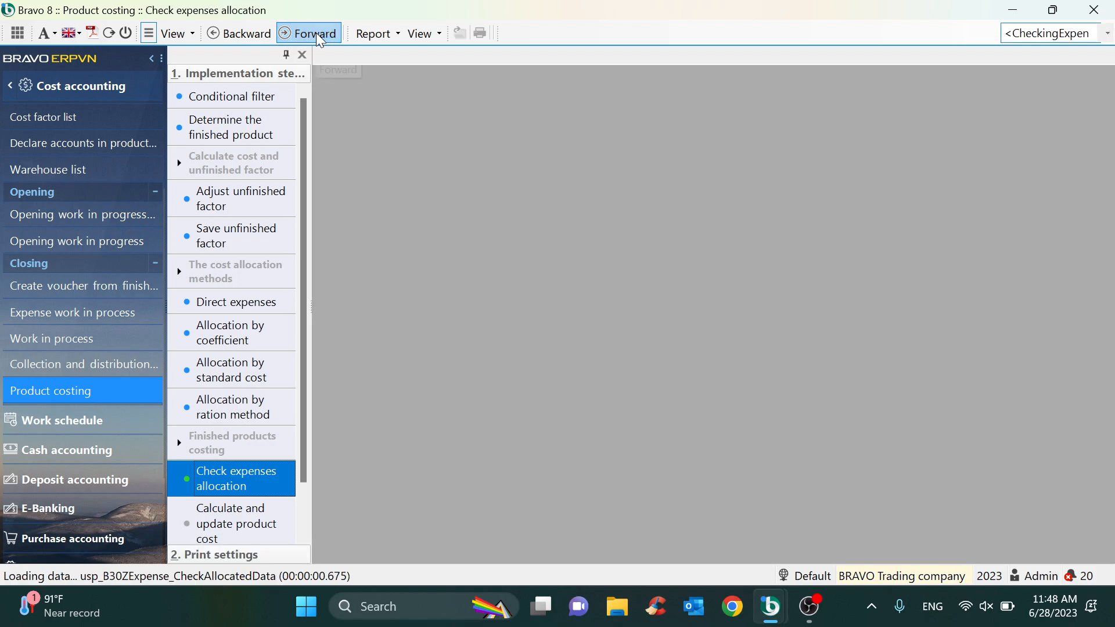
{"action": "left_click", "coordinate": [318, 39]}
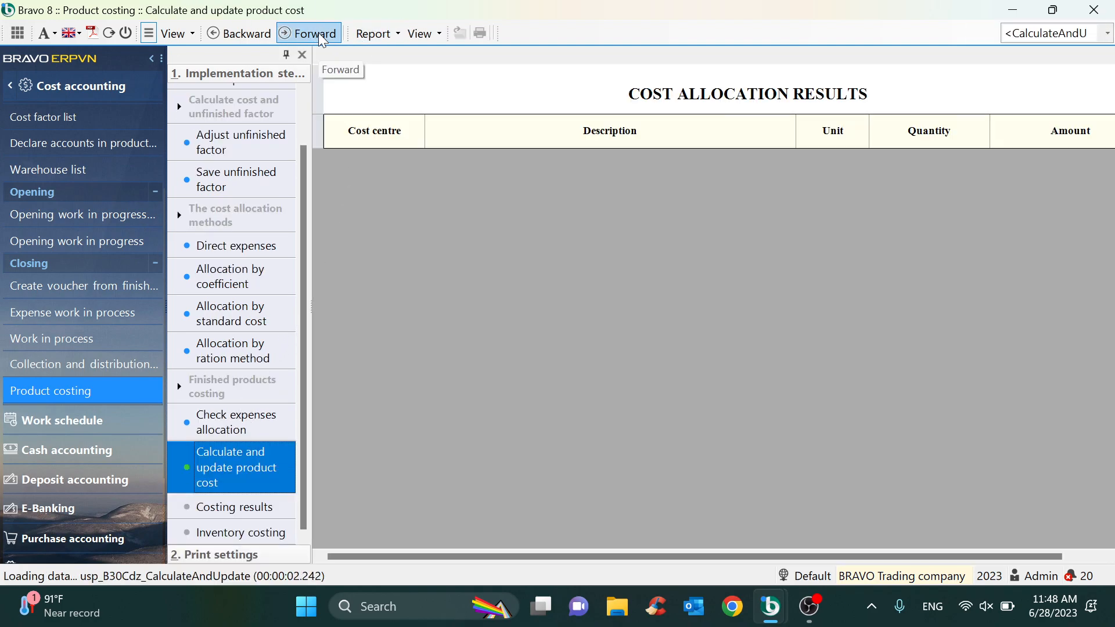
{"action": "left_click", "coordinate": [318, 32]}
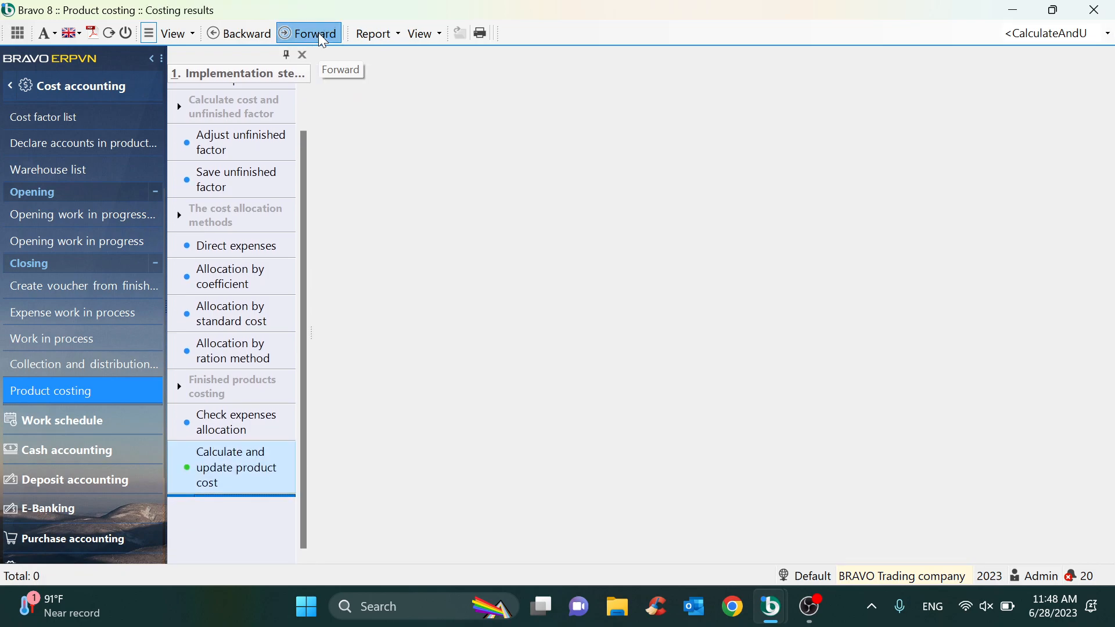
{"action": "left_click", "coordinate": [320, 35]}
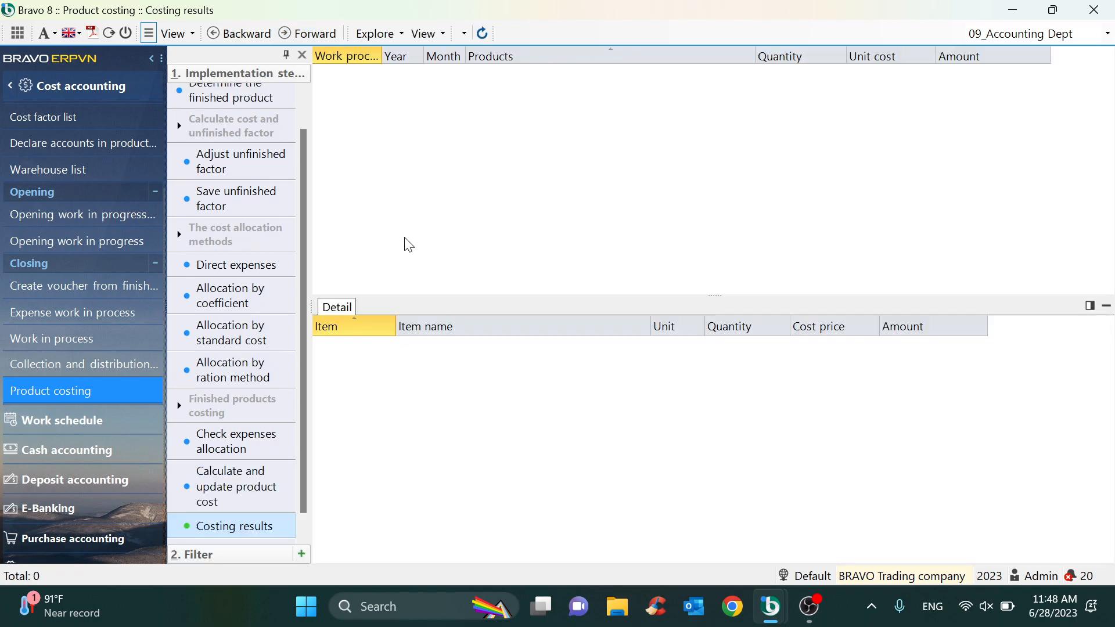
Step: Switch to General accounting and review its process diagram from inventory costing to fiscal year management
{"action": "left_click", "coordinate": [10, 86]}
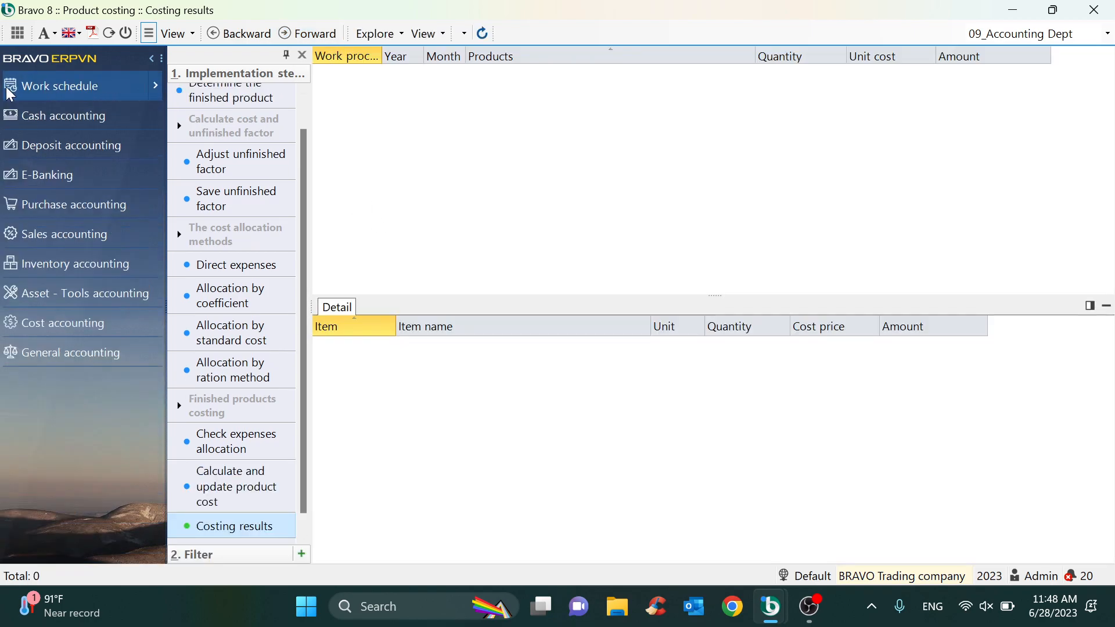
{"action": "left_click", "coordinate": [88, 359]}
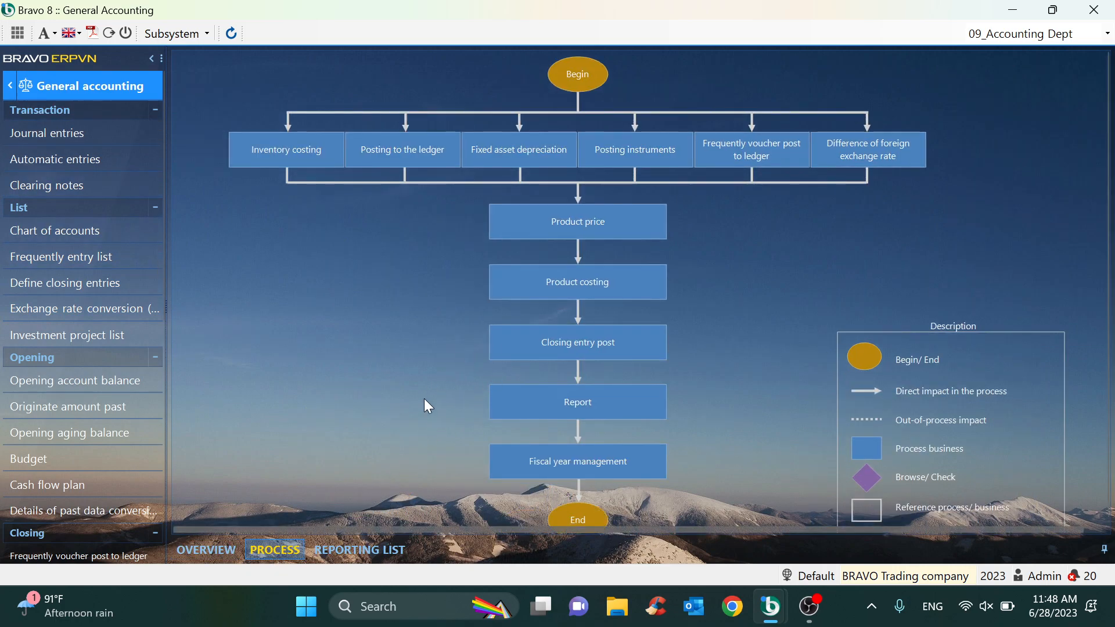
{"action": "scroll", "coordinate": [425, 401], "scroll_direction": "down", "scroll_amount": 1}
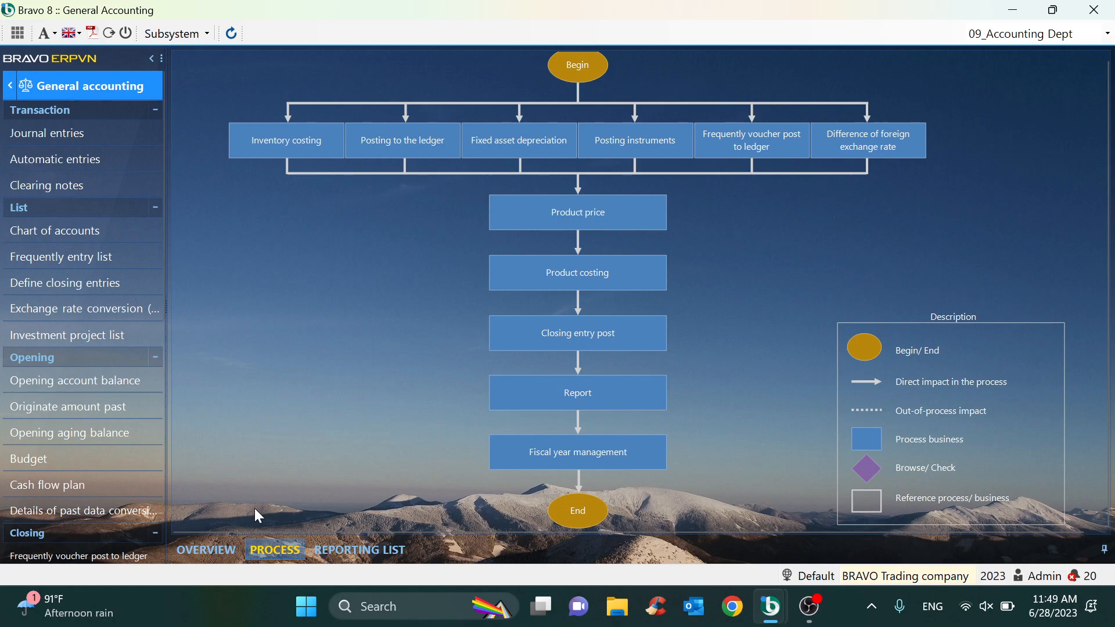
Step: Review the General accounting reporting list, collapsing each report group from Accounting reports through Management reports
{"action": "left_click", "coordinate": [355, 551]}
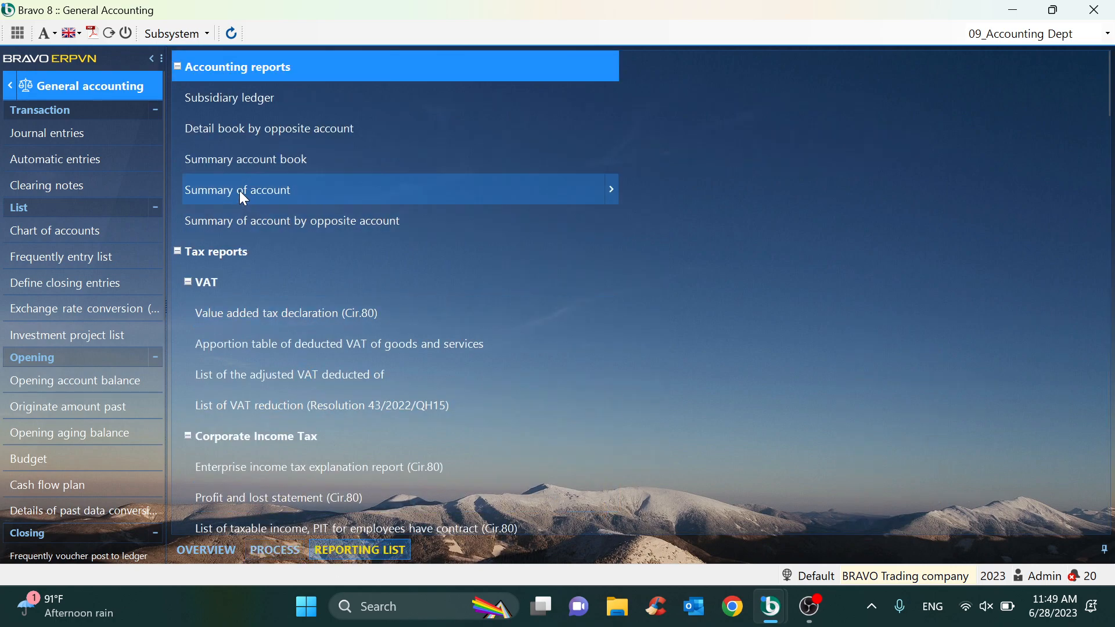
{"action": "left_click", "coordinate": [179, 66]}
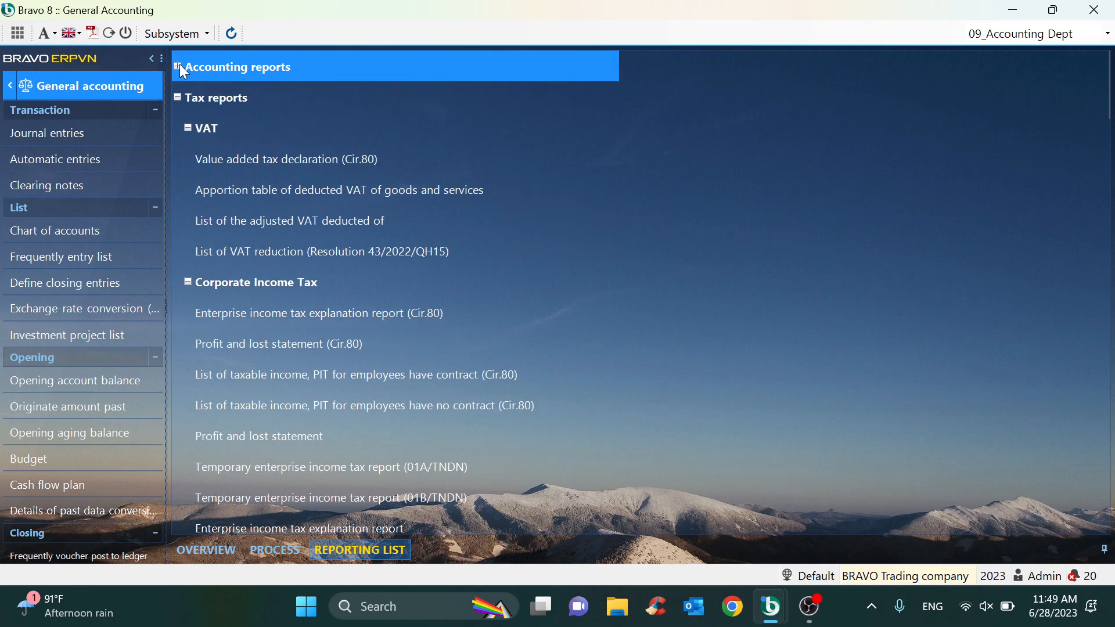
{"action": "left_click", "coordinate": [178, 98]}
{"action": "left_click", "coordinate": [177, 128]}
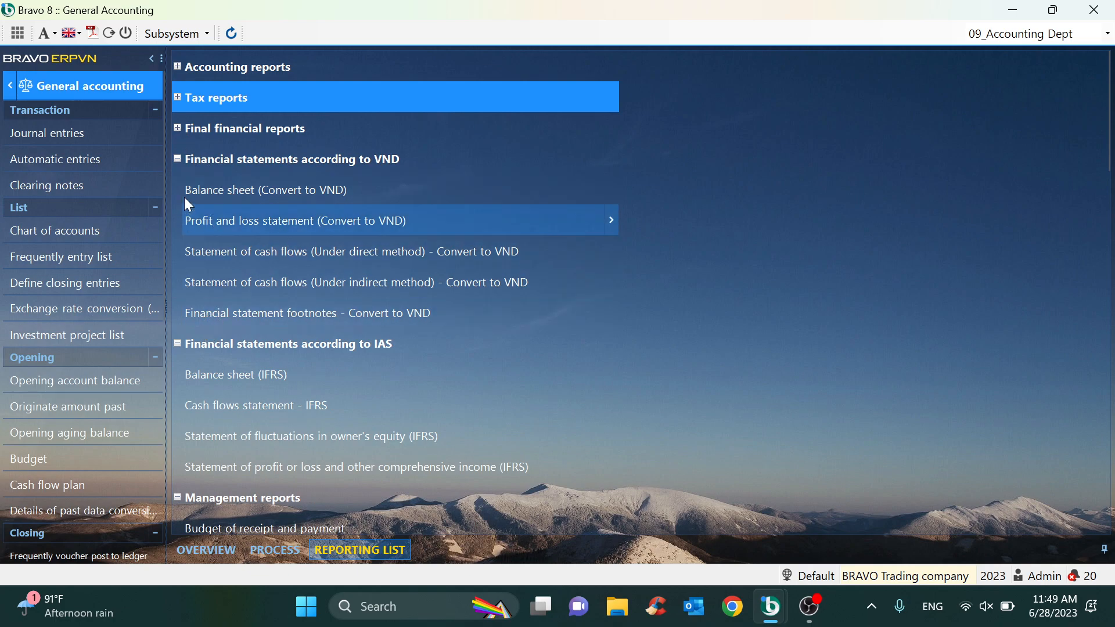
{"action": "left_click", "coordinate": [179, 158]}
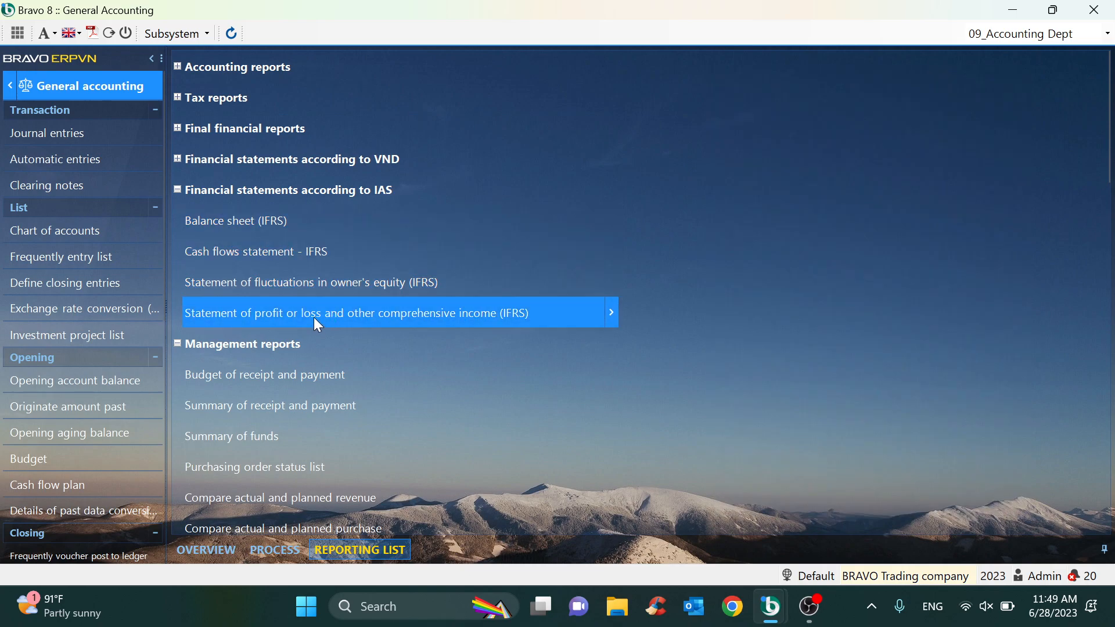
{"action": "left_click", "coordinate": [177, 190]}
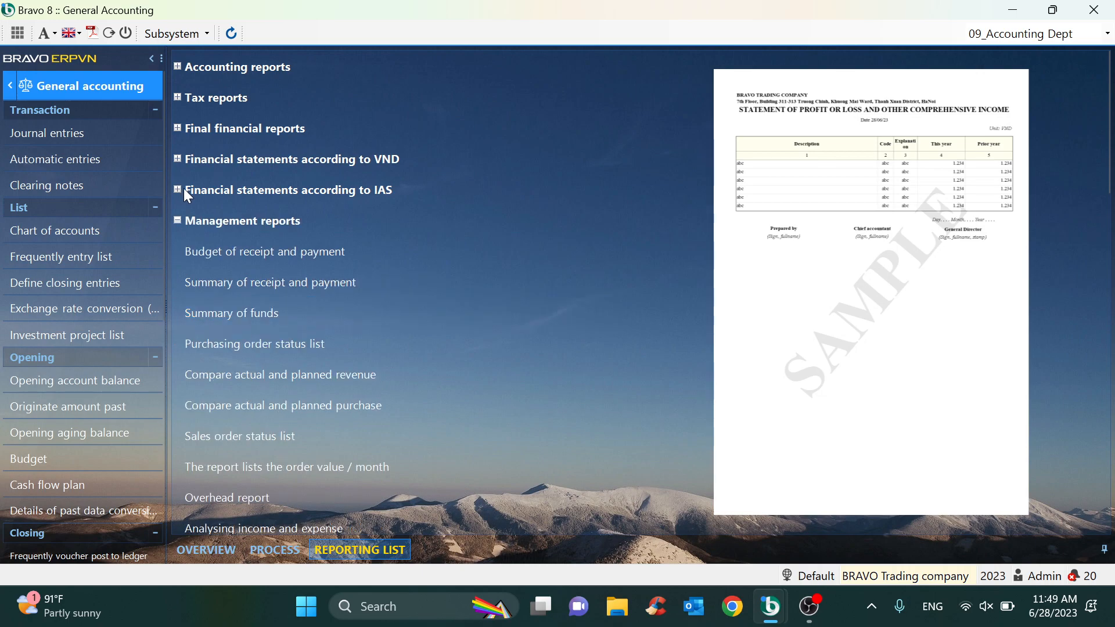
{"action": "left_click", "coordinate": [178, 221]}
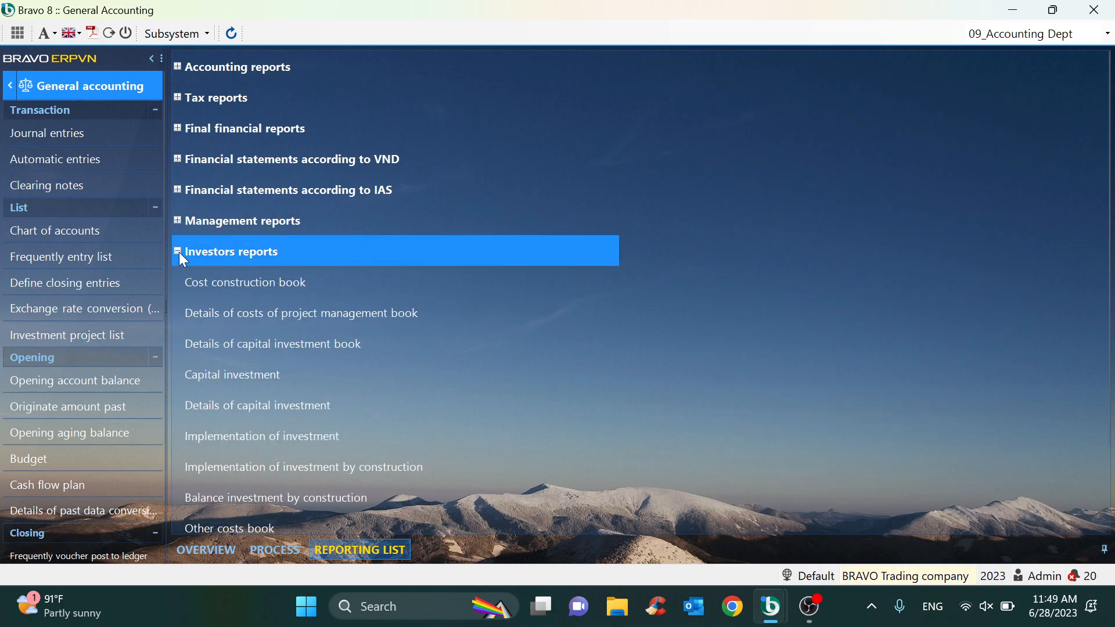
{"action": "left_click", "coordinate": [812, 610]}
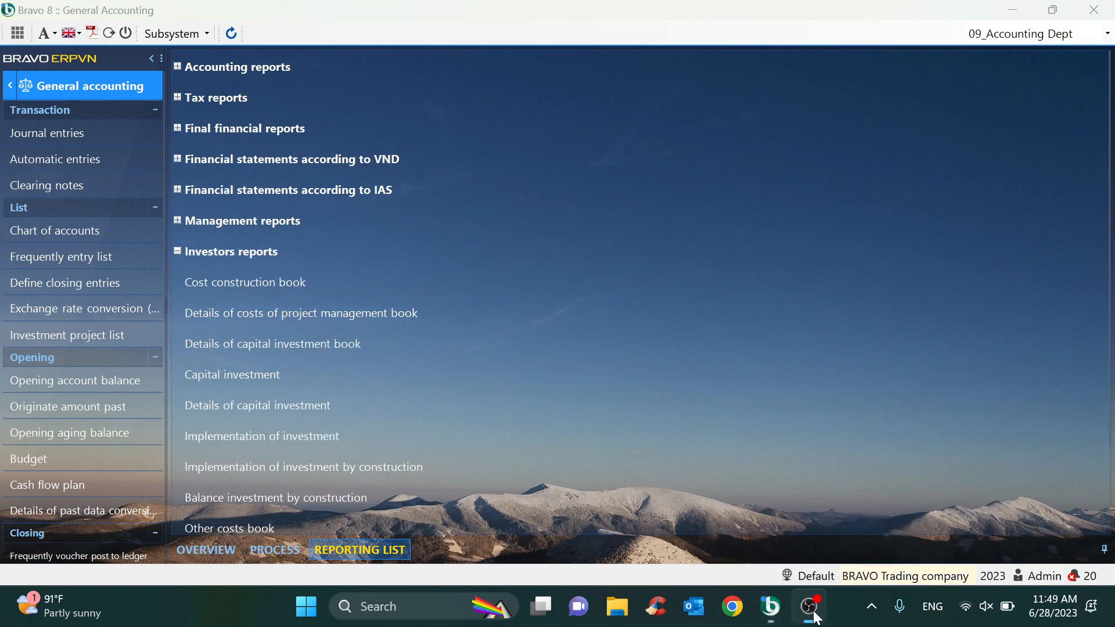